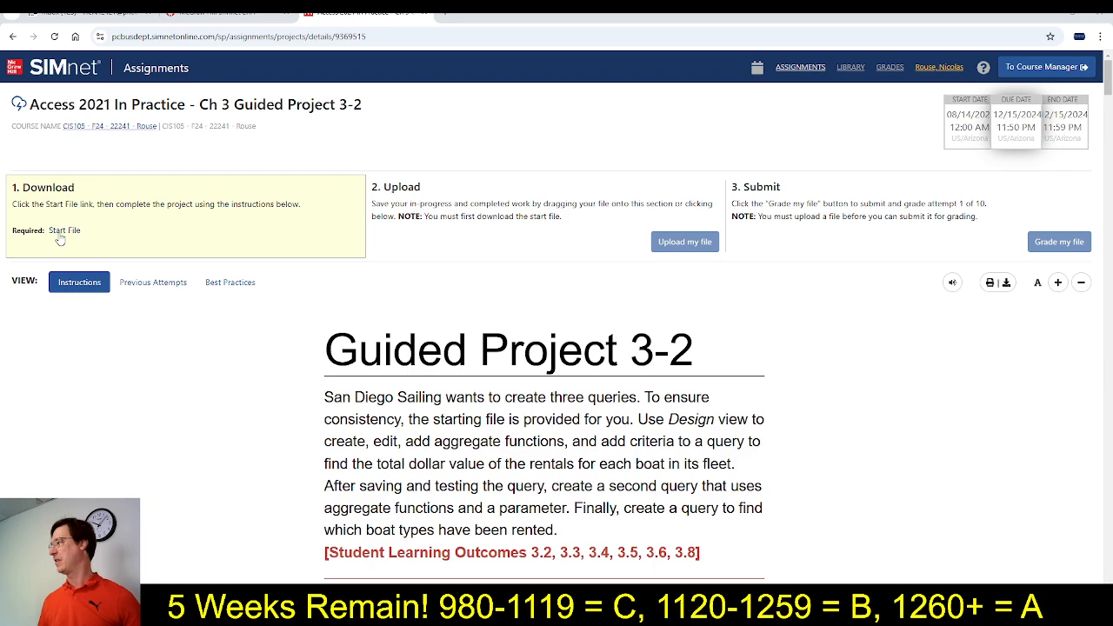
Download the Guided Project 3-2 start file, open the SanDiegoSailing-03 database in Access, and enable its content
left_click(59, 234)
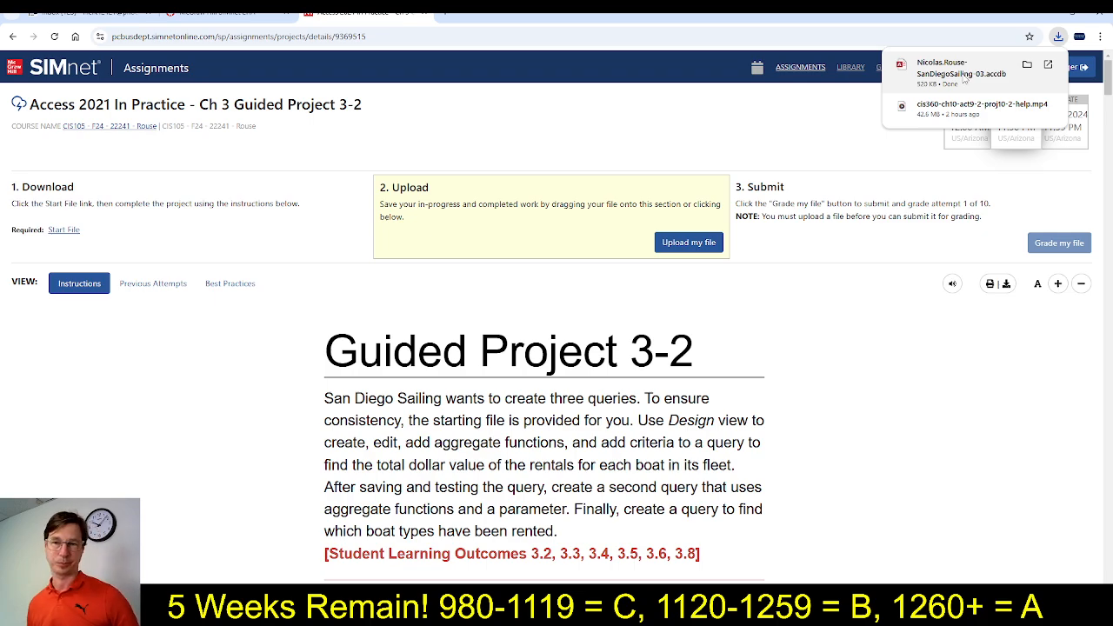
left_click(963, 75)
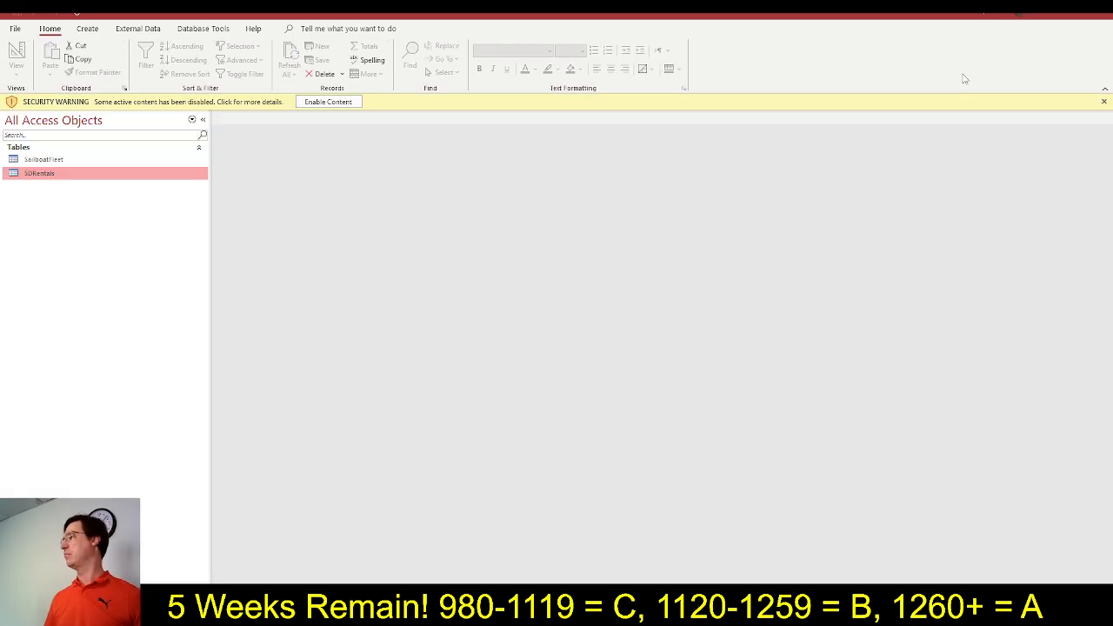
left_click(328, 101)
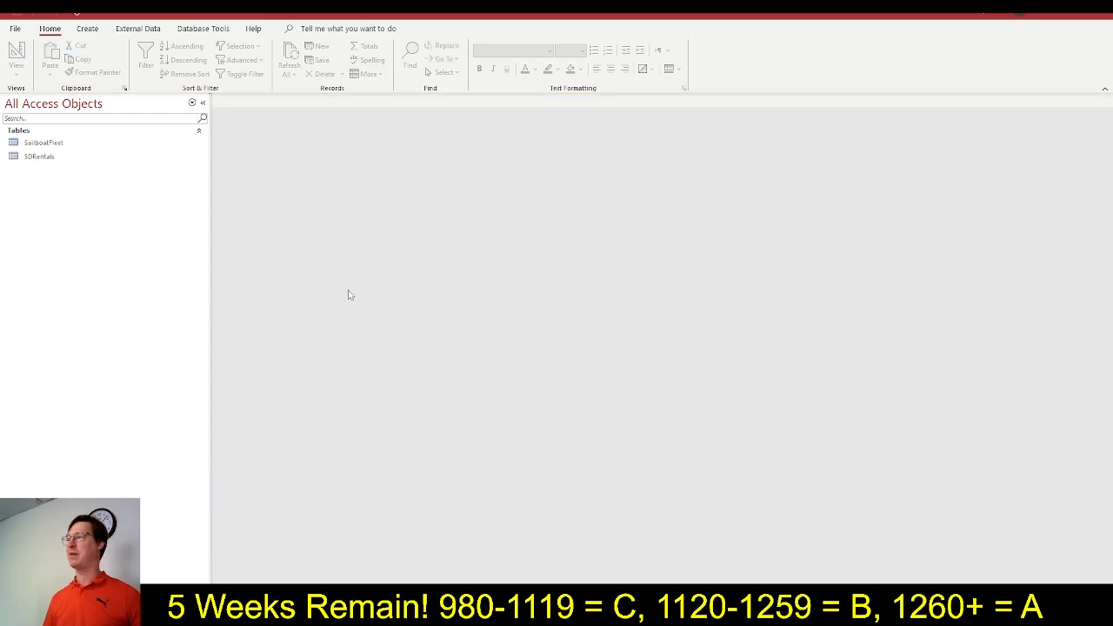
Switch to the SIMnet instructions in the browser and mark steps 1 through 3 as completed
key("alt+Tab")
left_click(428, 255)
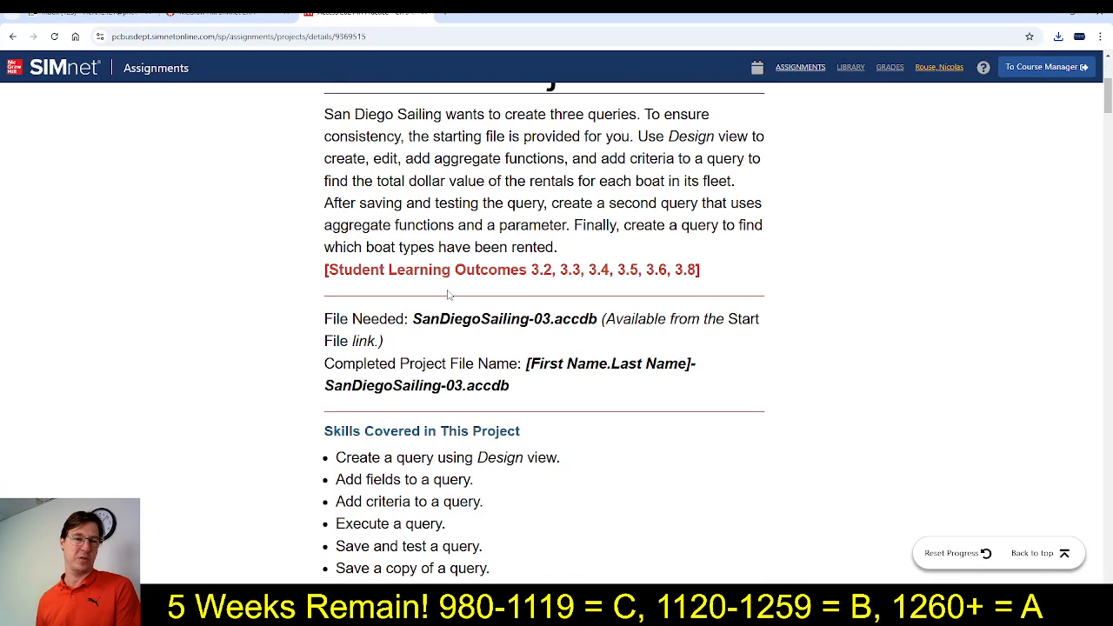
scroll(453, 281, "down", 5)
scroll(453, 281, "down", 1)
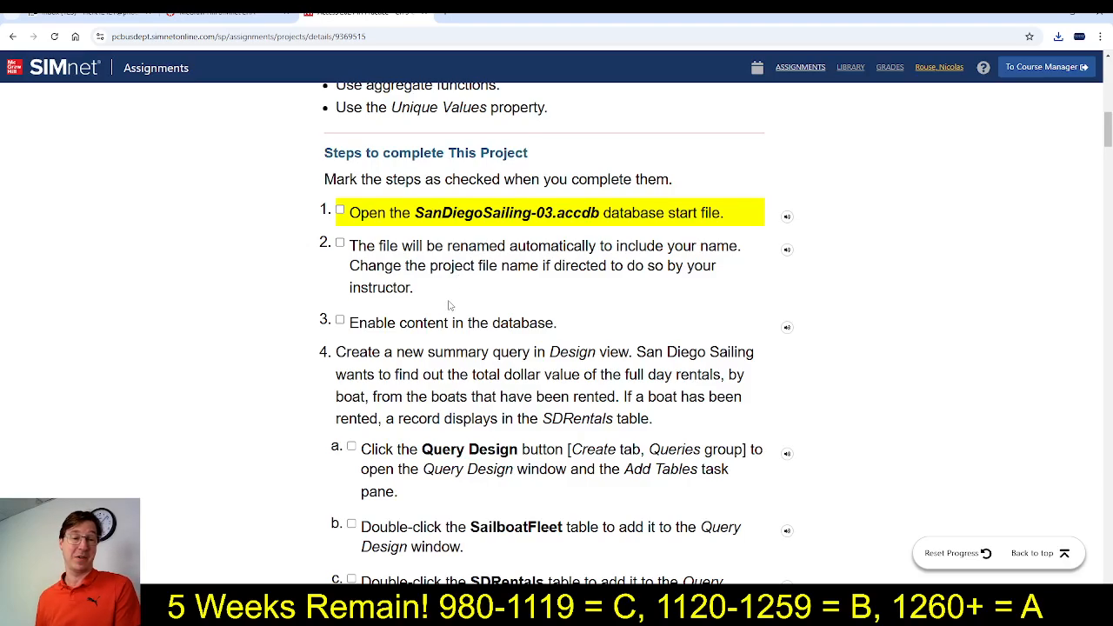
left_click(340, 210)
left_click(340, 244)
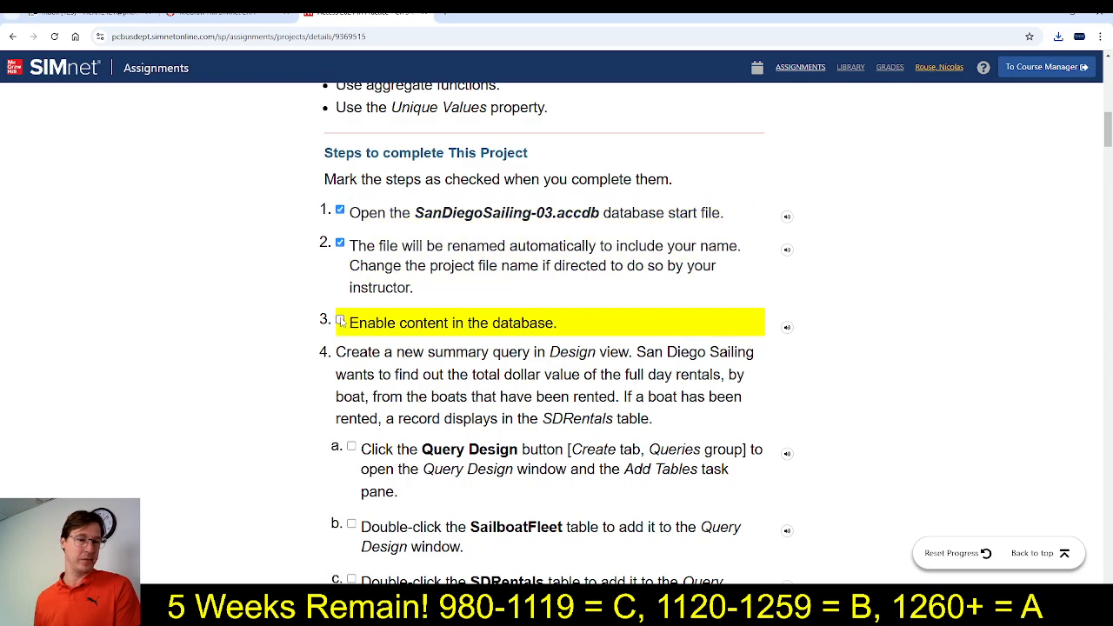
left_click(340, 320)
scroll(481, 339, "down", 3)
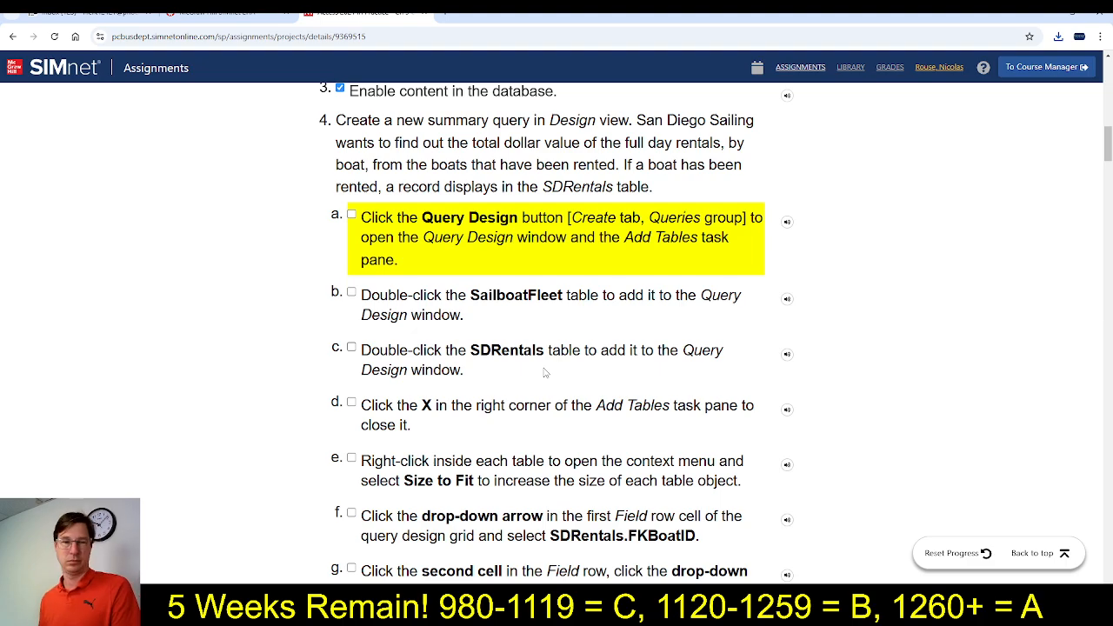
Switch to Access and create a query in Design view with the SailboatFleet and SDRentals tables, closing the table picker
key("alt+Tab")
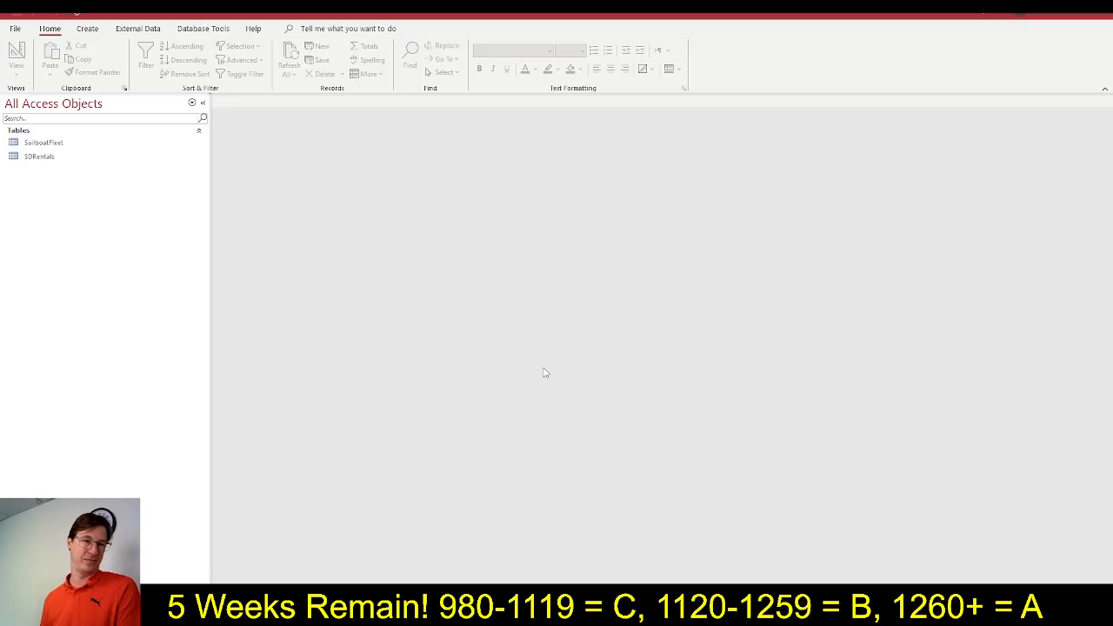
left_click(88, 29)
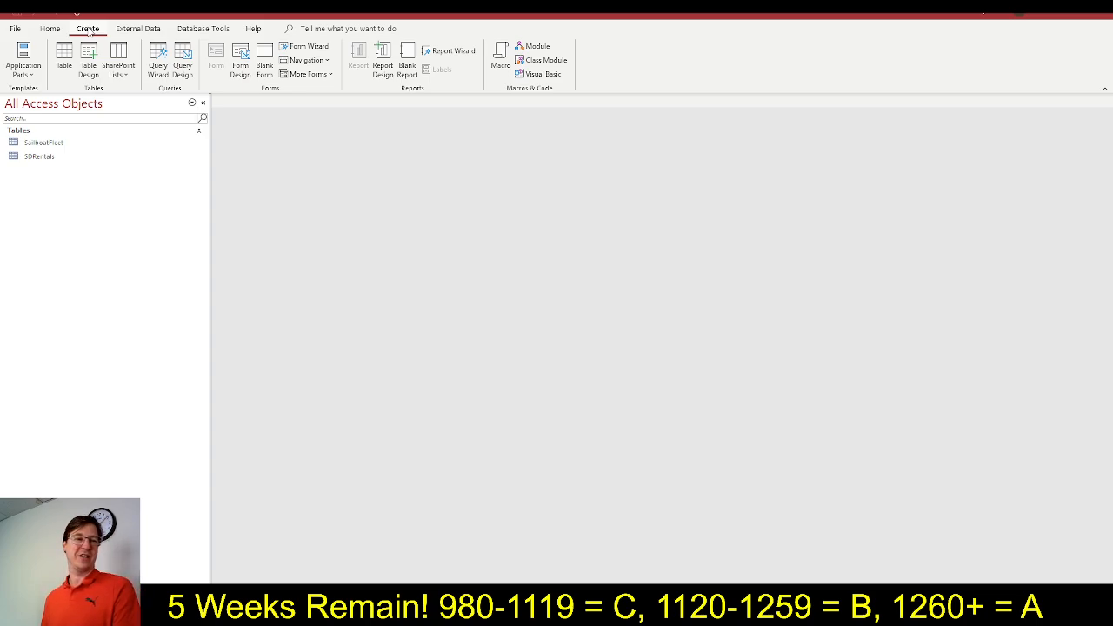
left_click(183, 65)
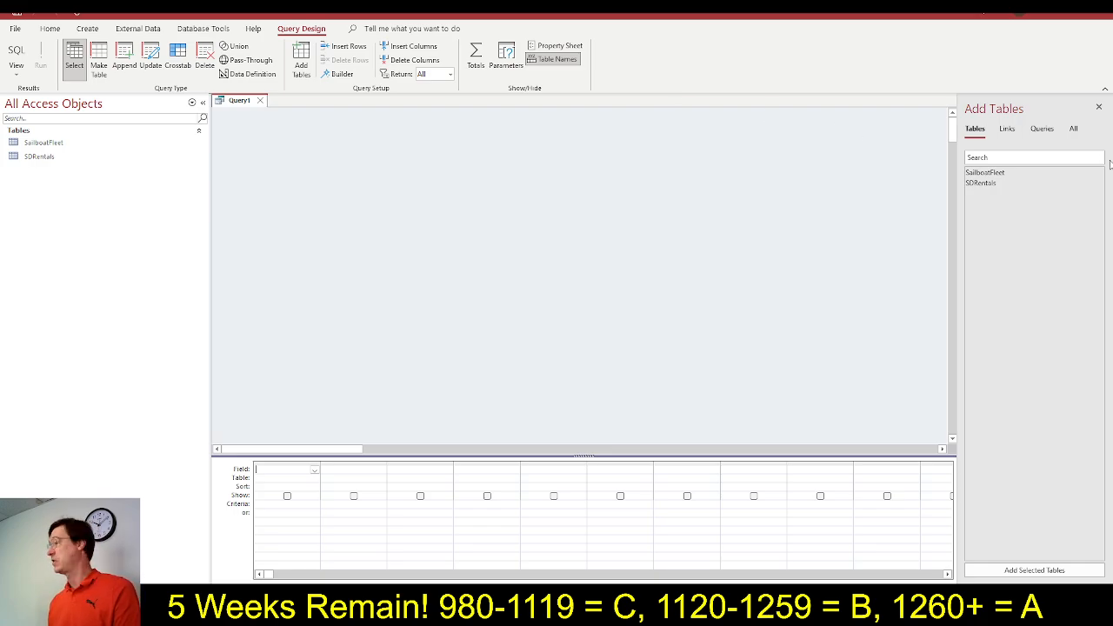
double_click(1003, 173)
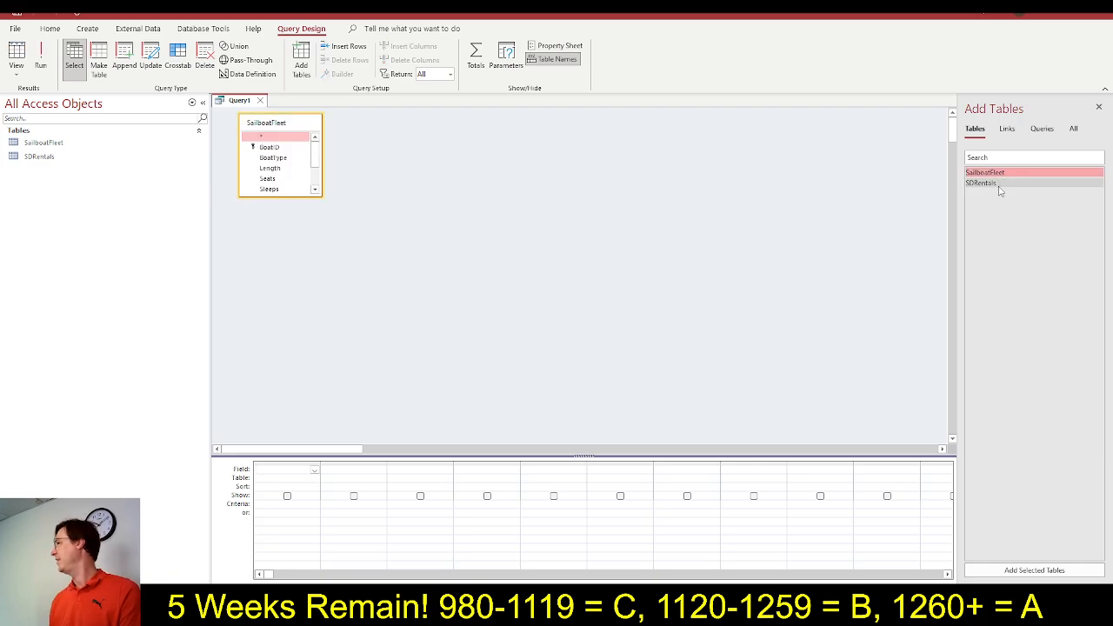
double_click(999, 184)
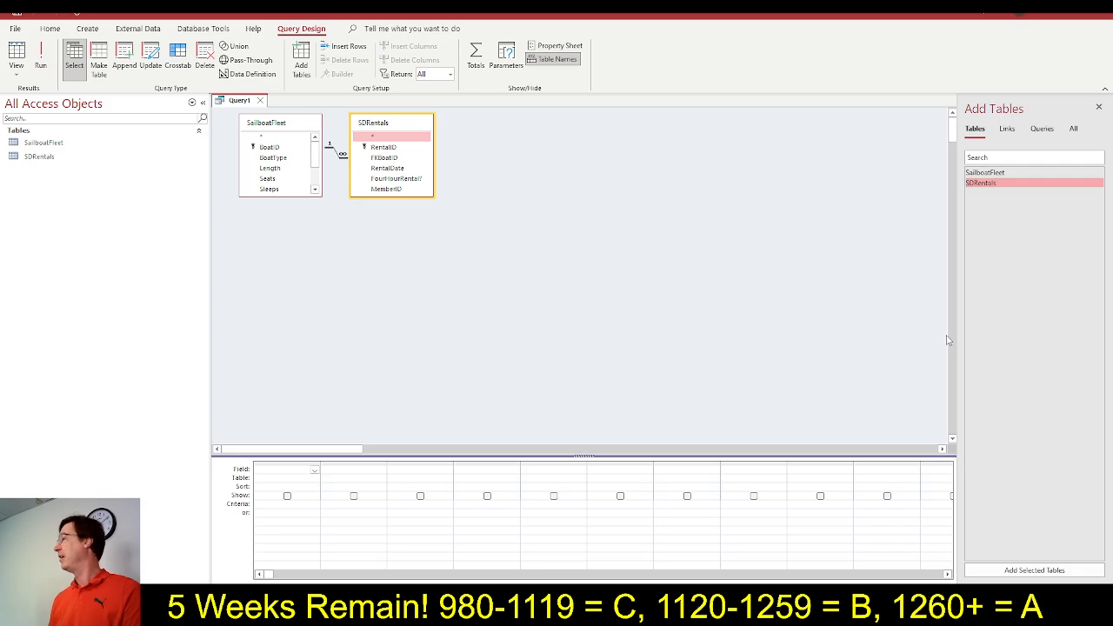
left_click(1100, 108)
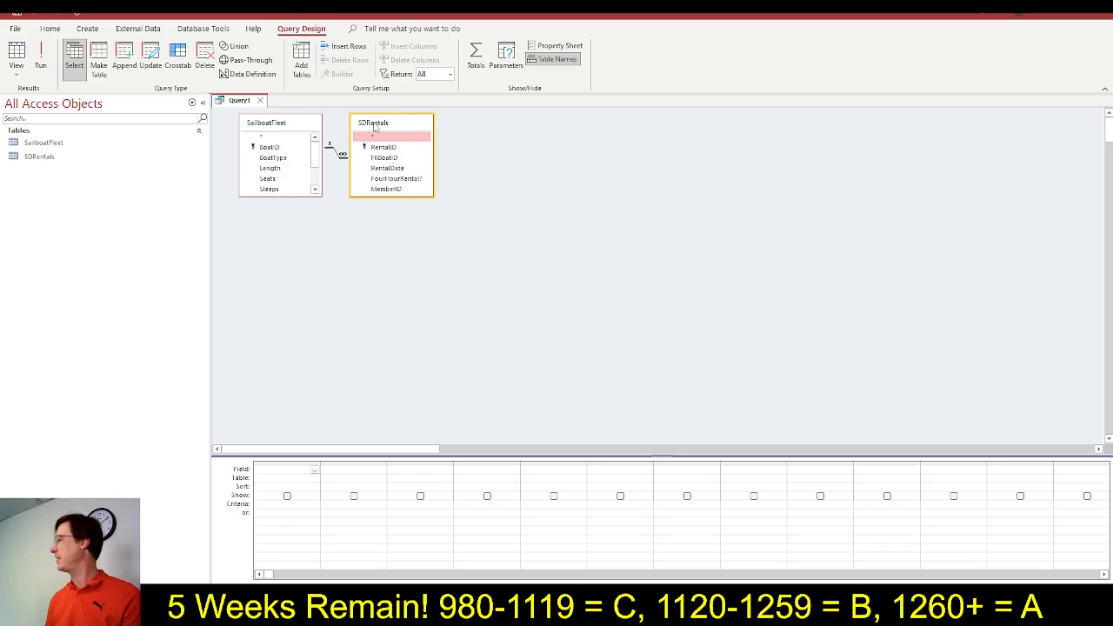
Spread out and enlarge the SailboatFleet and SDRentals boxes to show all their fields, and open the first column's field choices
left_click_drag(376, 127, 558, 163)
left_click_drag(616, 234, 643, 273)
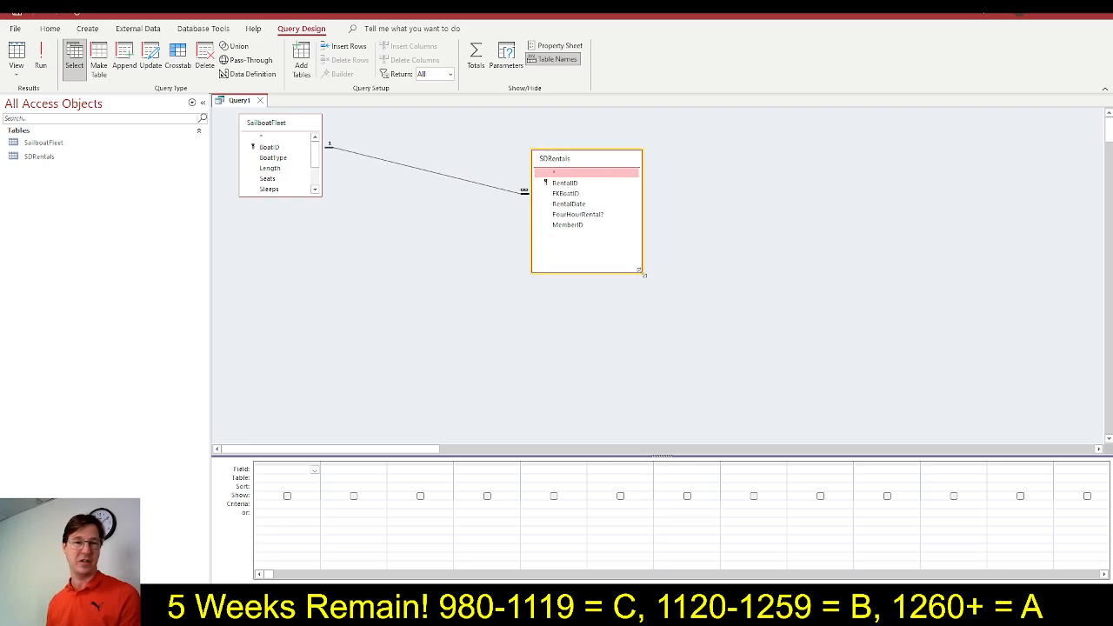
left_click_drag(321, 199, 377, 268)
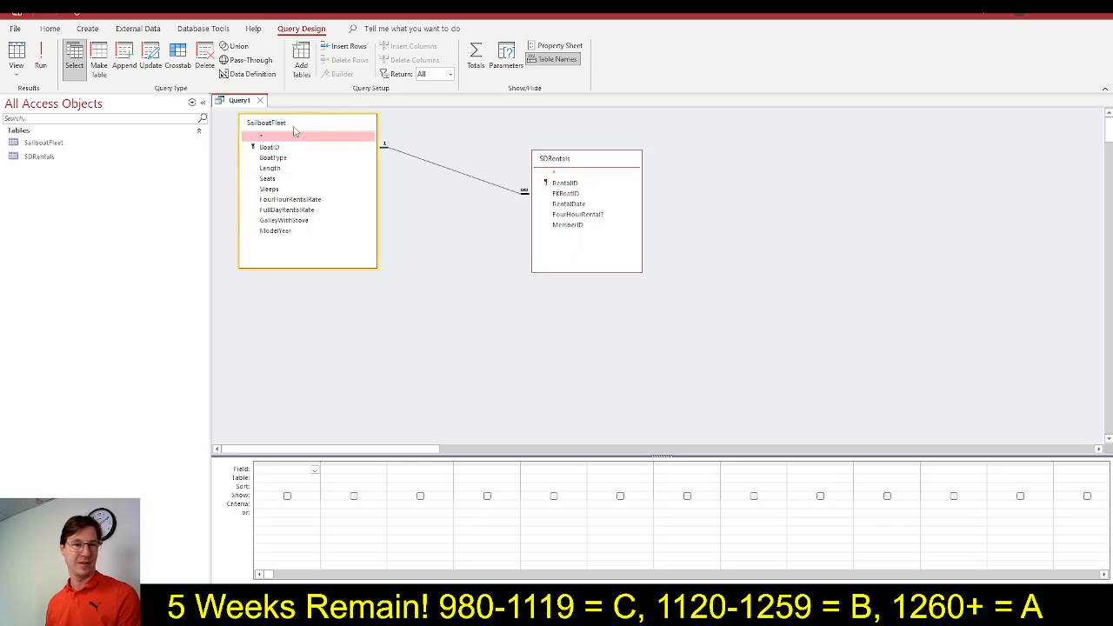
left_click_drag(294, 129, 336, 165)
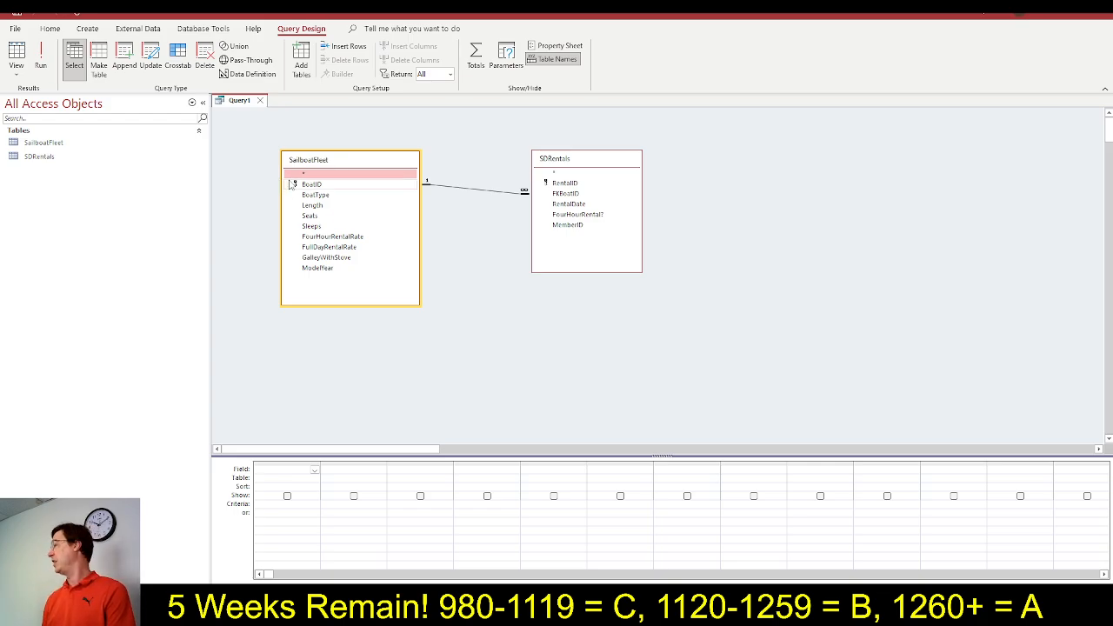
left_click(315, 470)
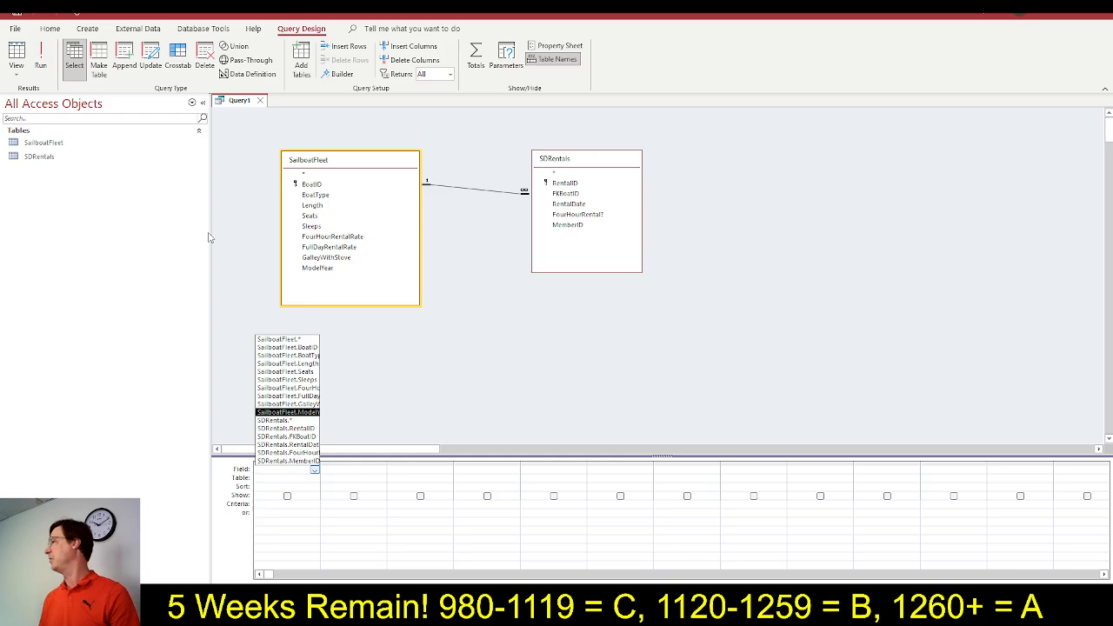
Switch to the SIMnet instructions and mark steps 4a through 4e as completed
key("alt+Tab")
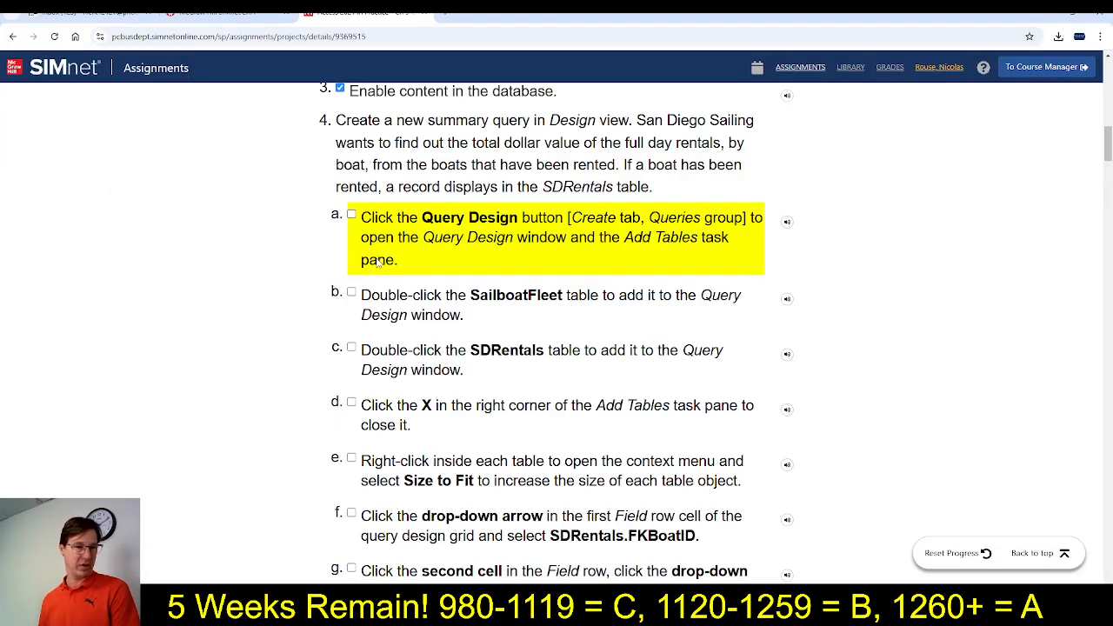
left_click(352, 215)
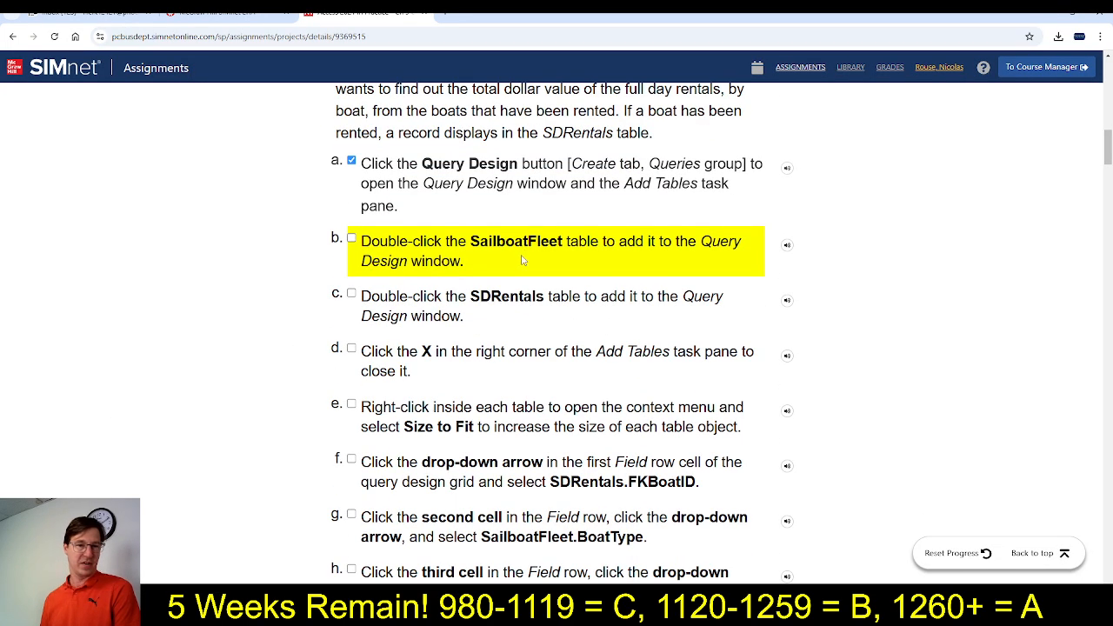
left_click(352, 238)
left_click(351, 297)
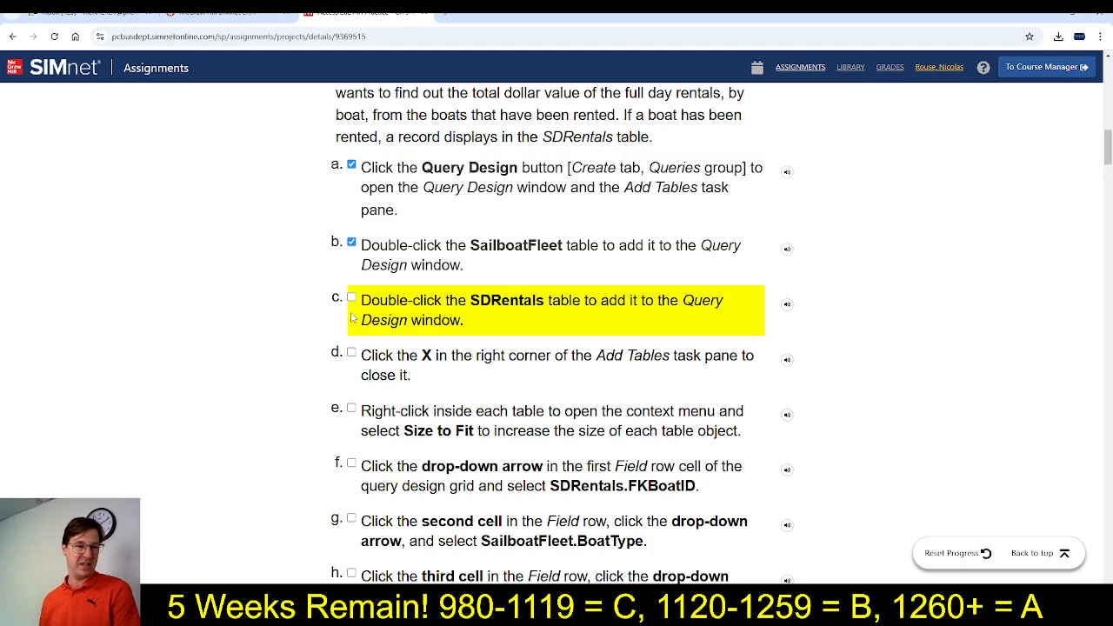
left_click(351, 353)
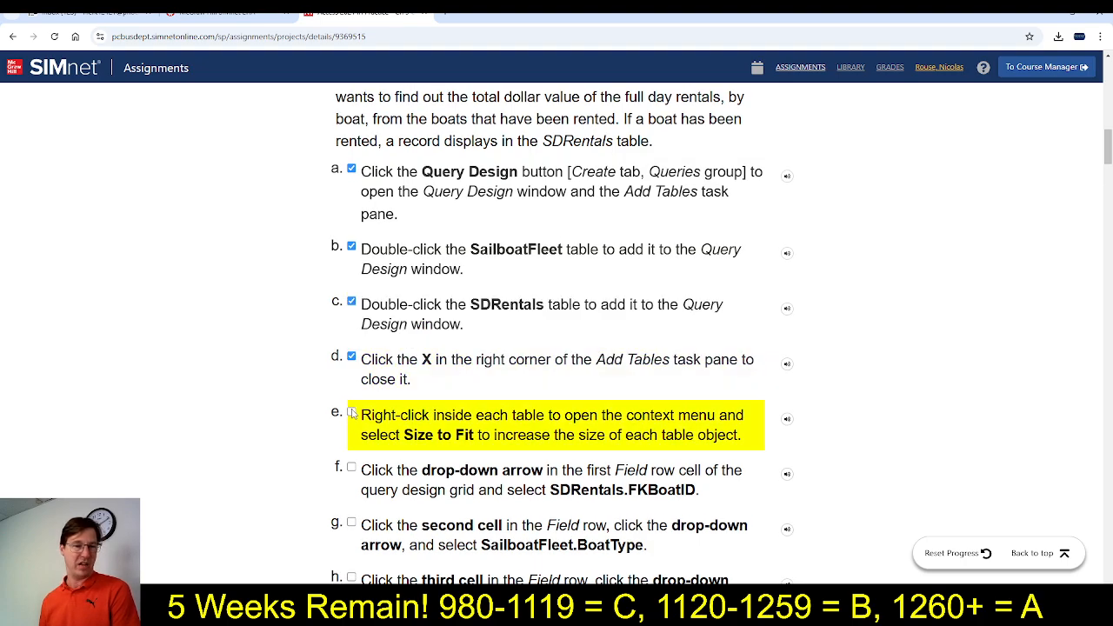
left_click(351, 413)
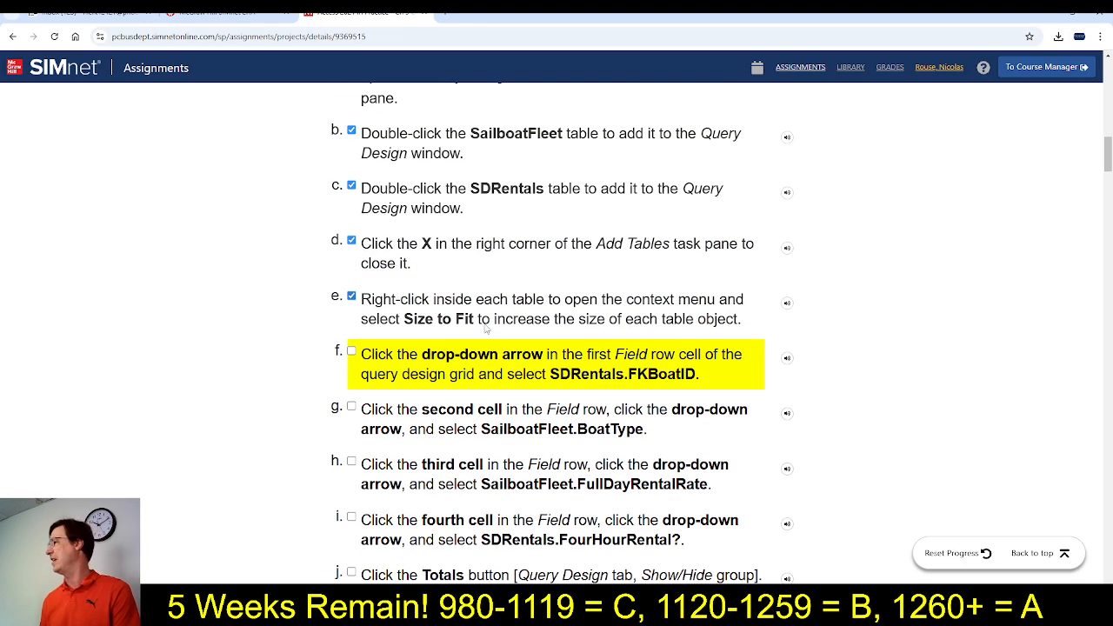
Consult instruction 4f in SIMnet and, in Access, add FKBoatID from SDRentals as the query's first field
key("alt+Tab")
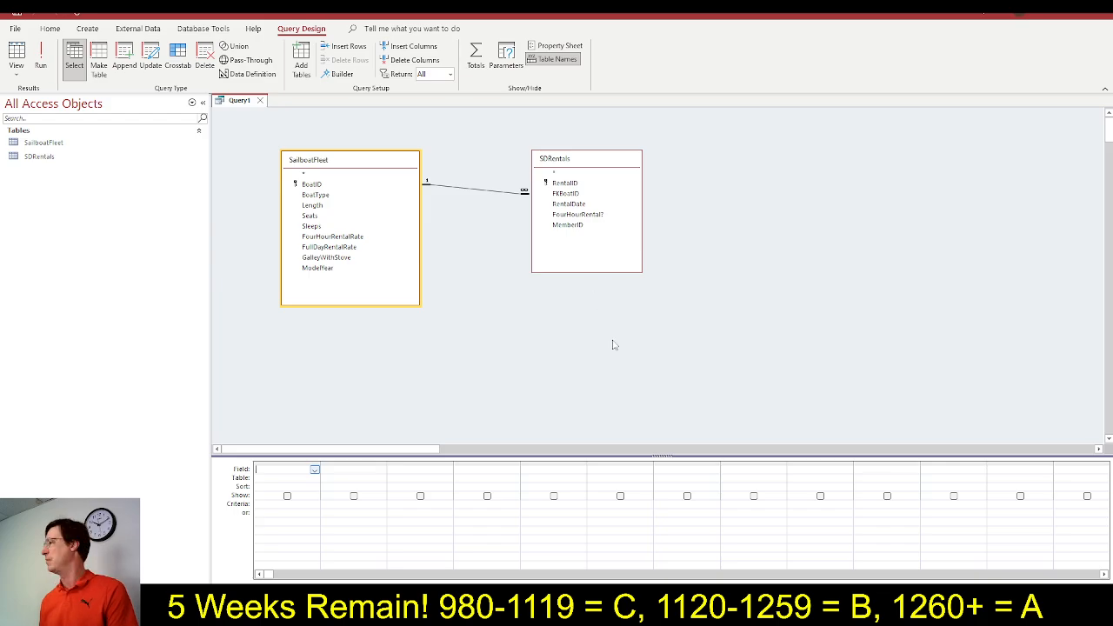
key("alt+Tab")
scroll(426, 376, "down", 2)
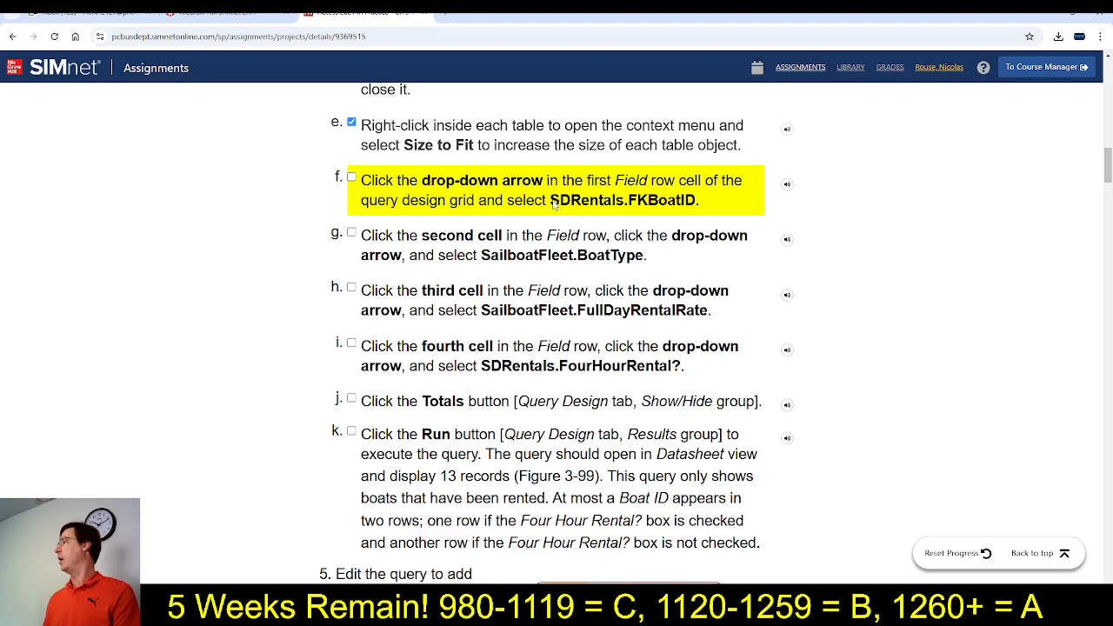
left_click_drag(552, 203, 699, 206)
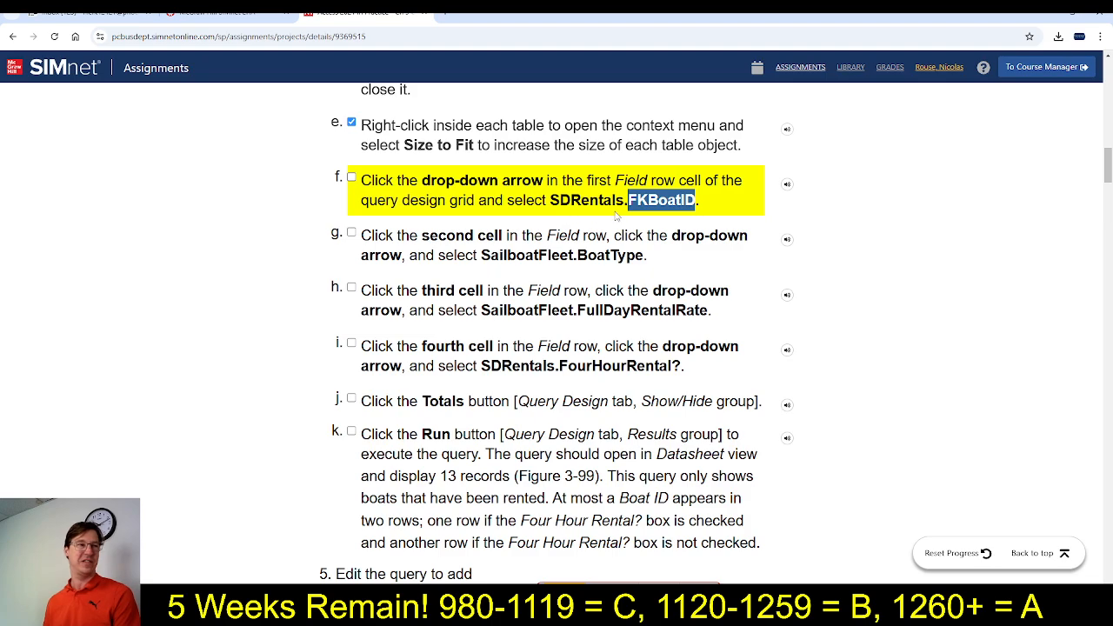
key("alt+Tab")
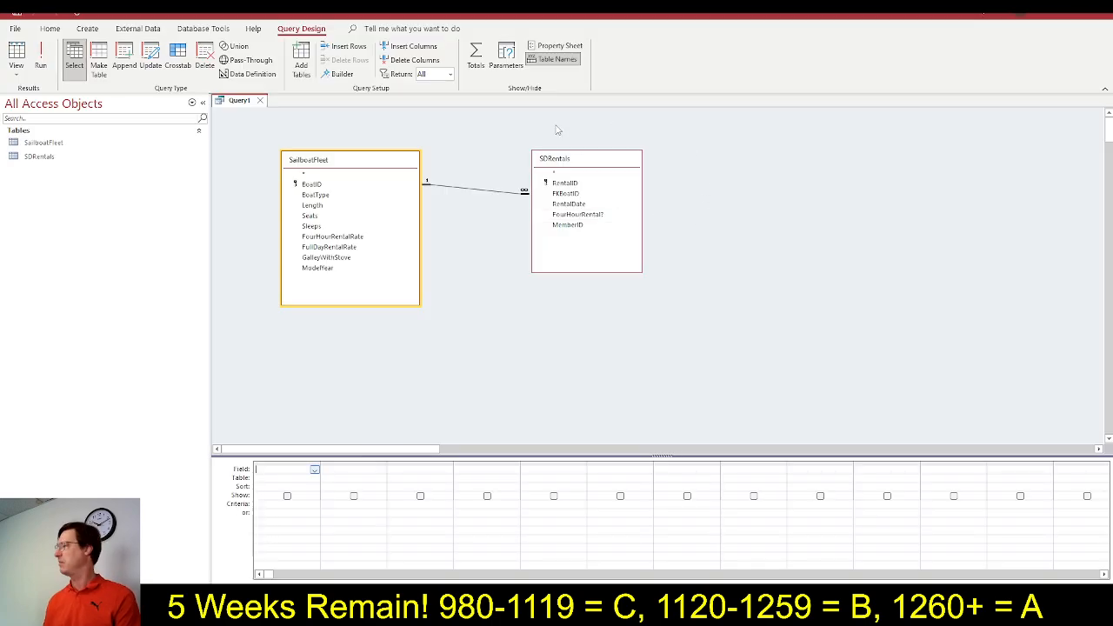
double_click(574, 194)
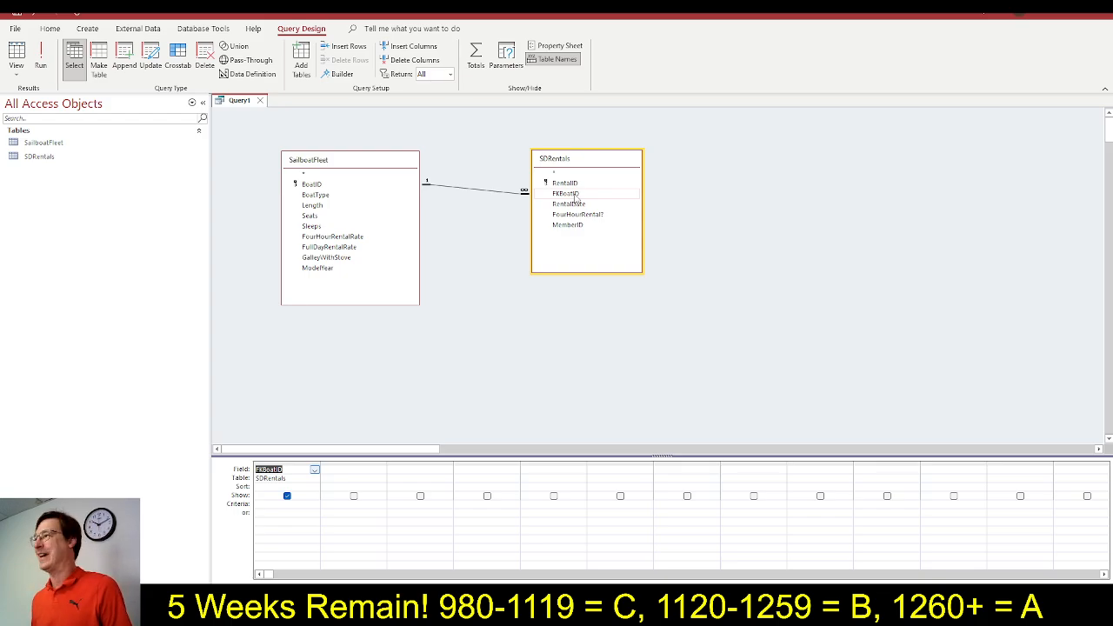
Following instructions 4g and 4h in SIMnet, add BoatType and FullDayRentalRate from SailboatFleet as the second and third fields of the Access query
key("alt+Tab")
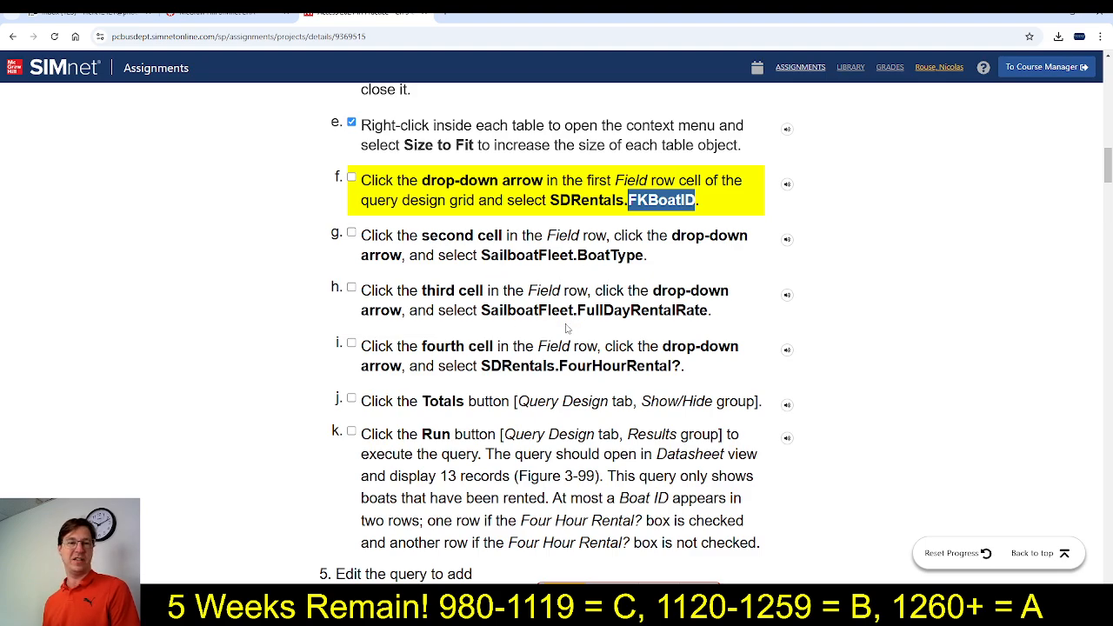
key("super")
left_click(887, 225)
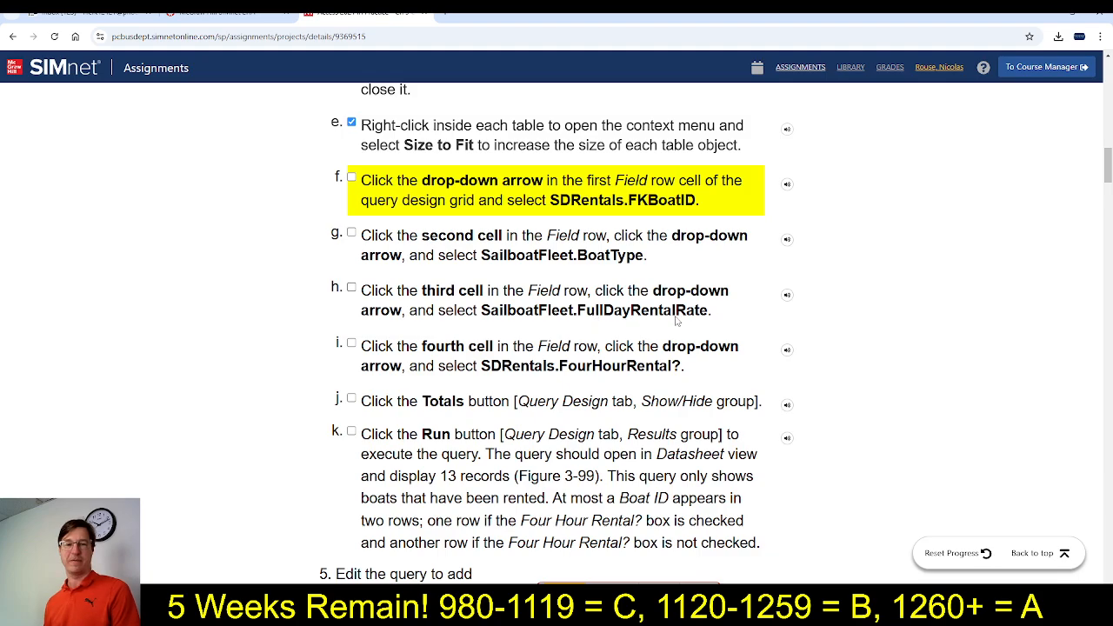
key("alt+Tab")
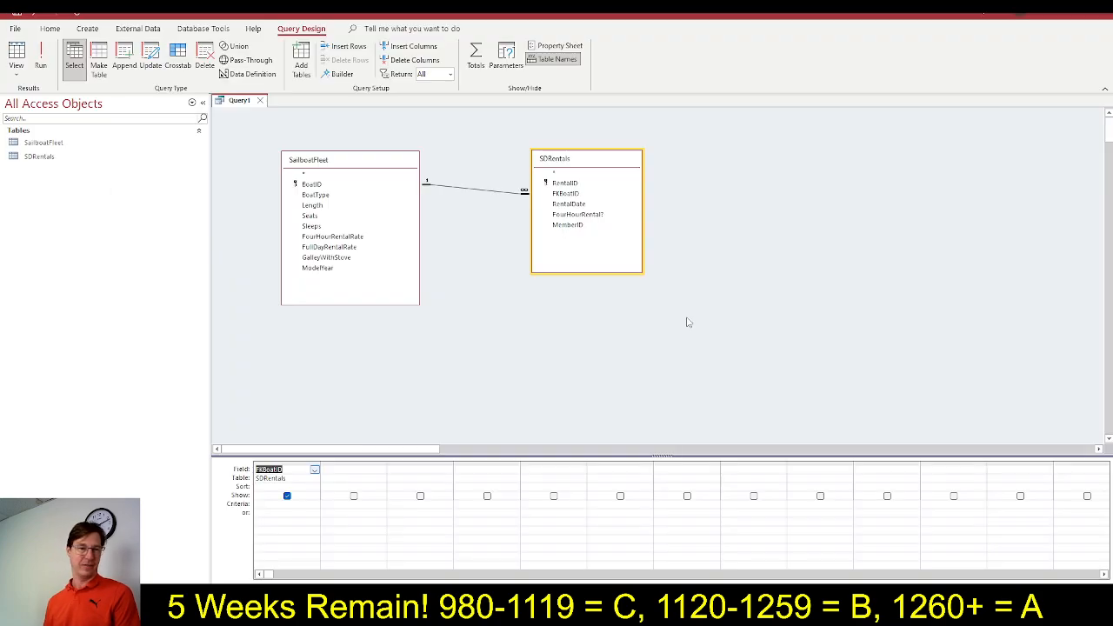
double_click(314, 195)
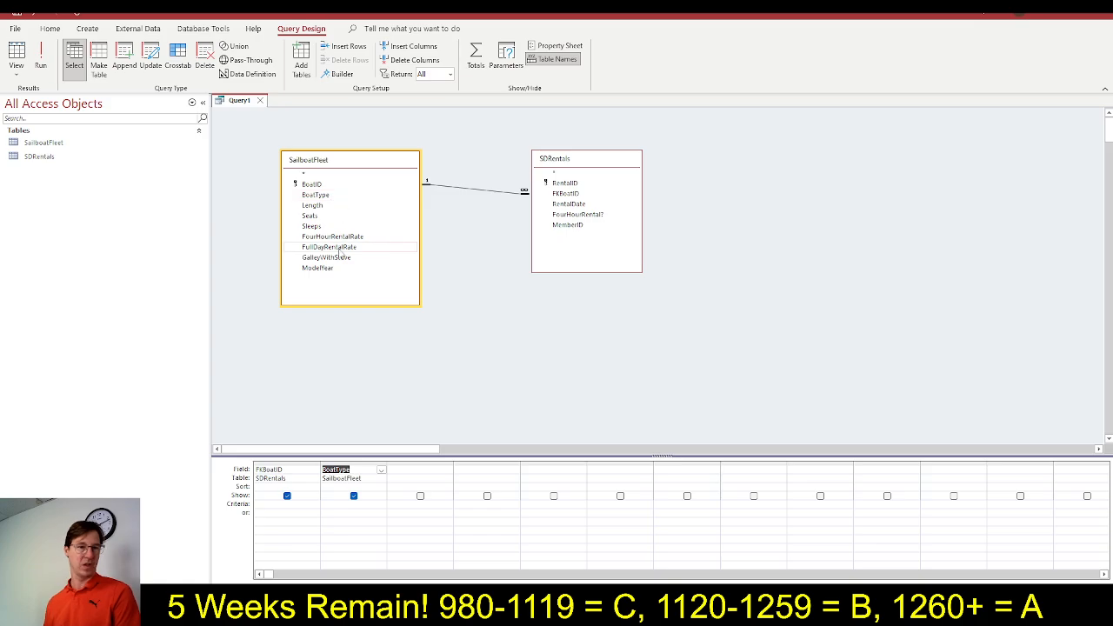
key("alt+Tab")
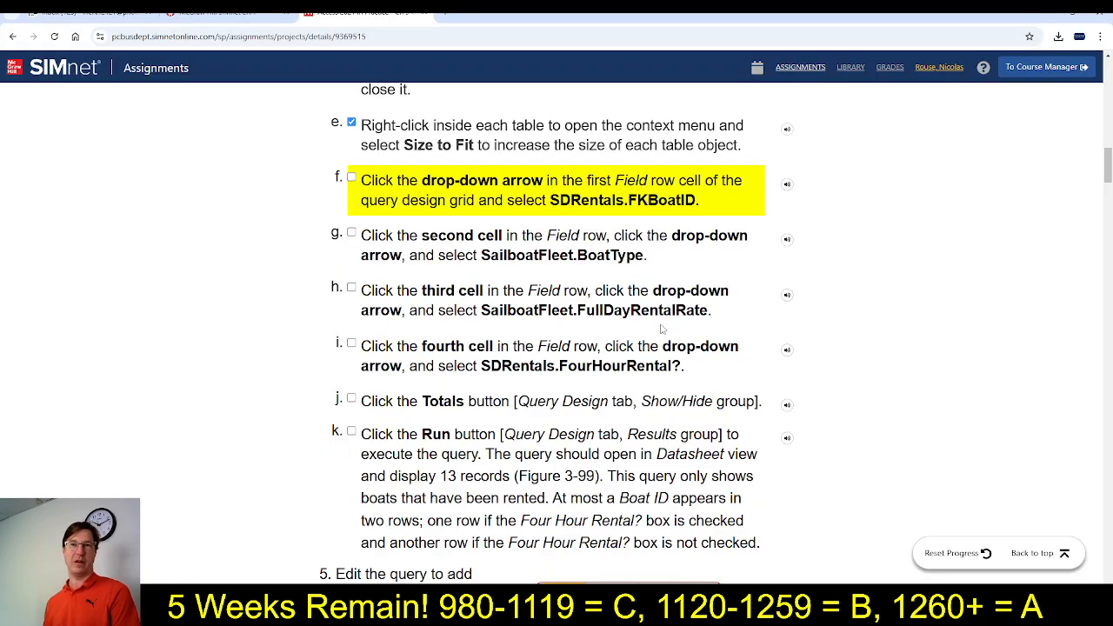
key("alt+Tab")
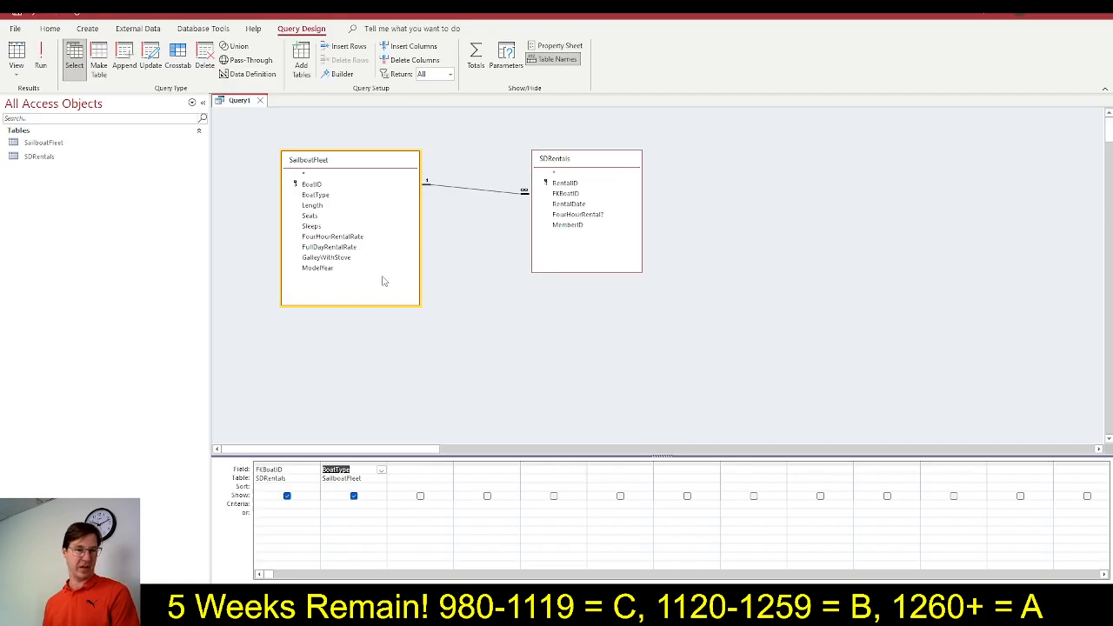
double_click(336, 247)
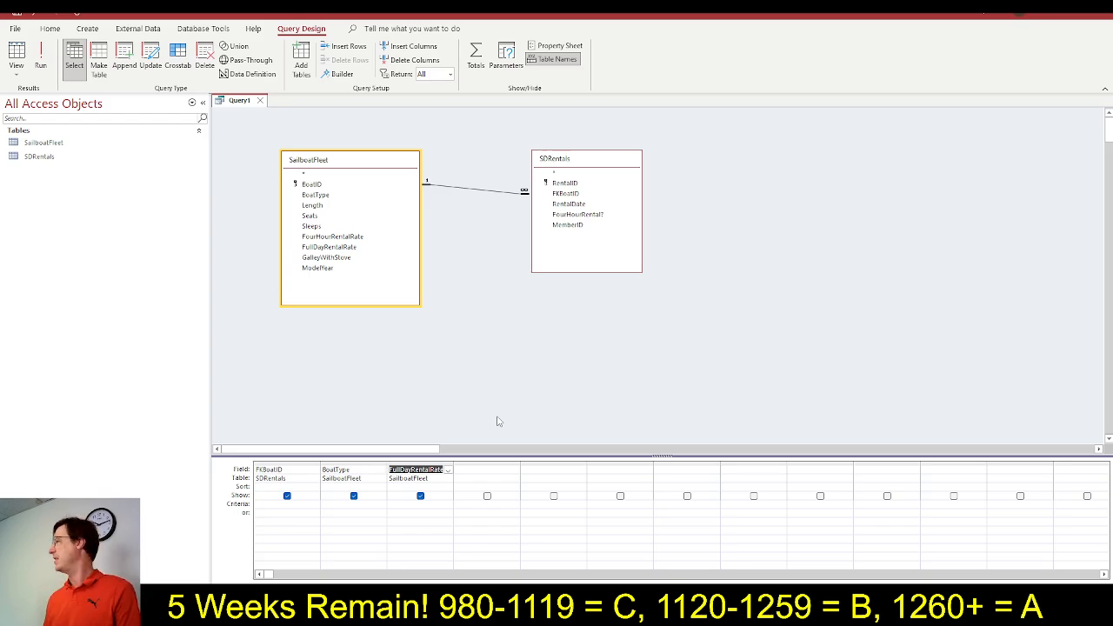
Switch to the SIMnet instructions, mark steps 4f through 4h as completed, and read instruction 4i
key("alt+Tab")
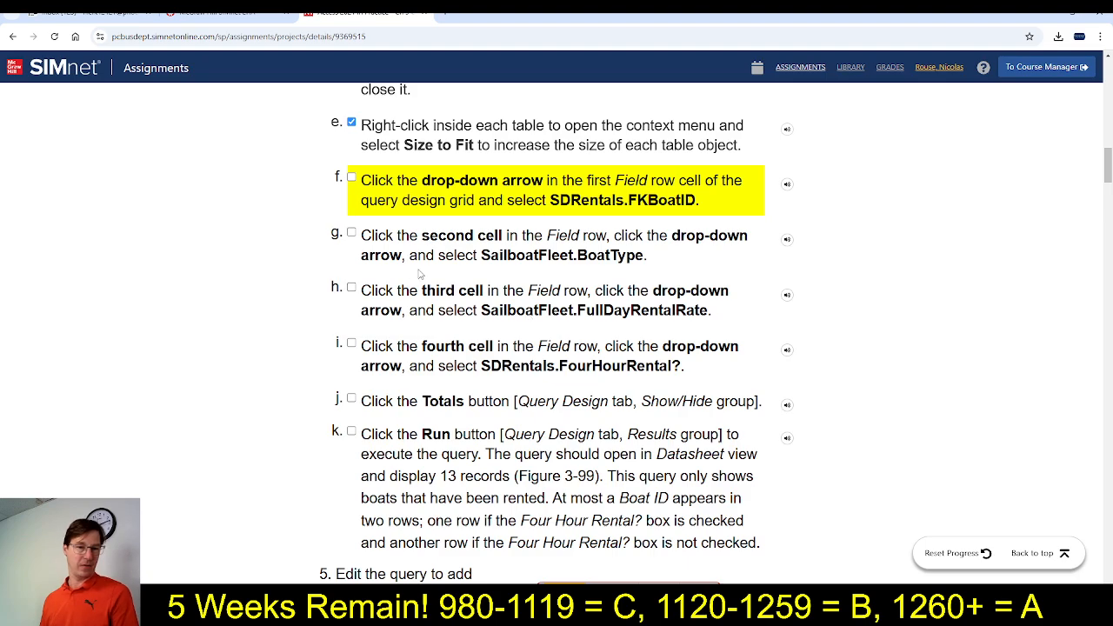
scroll(620, 371, "down", 1)
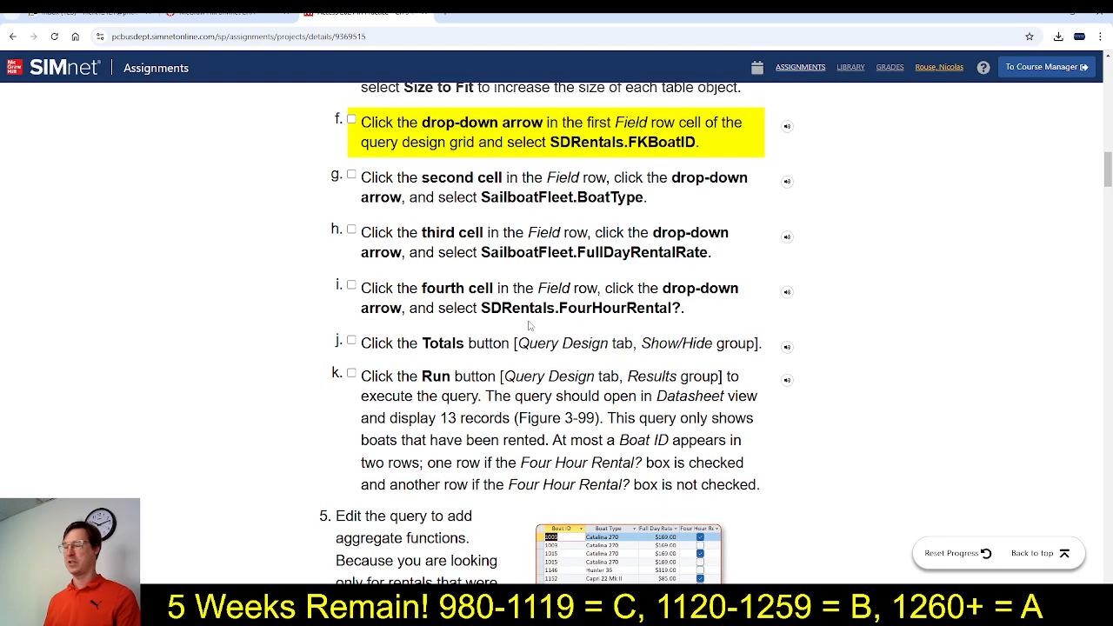
left_click(351, 175)
left_click(351, 119)
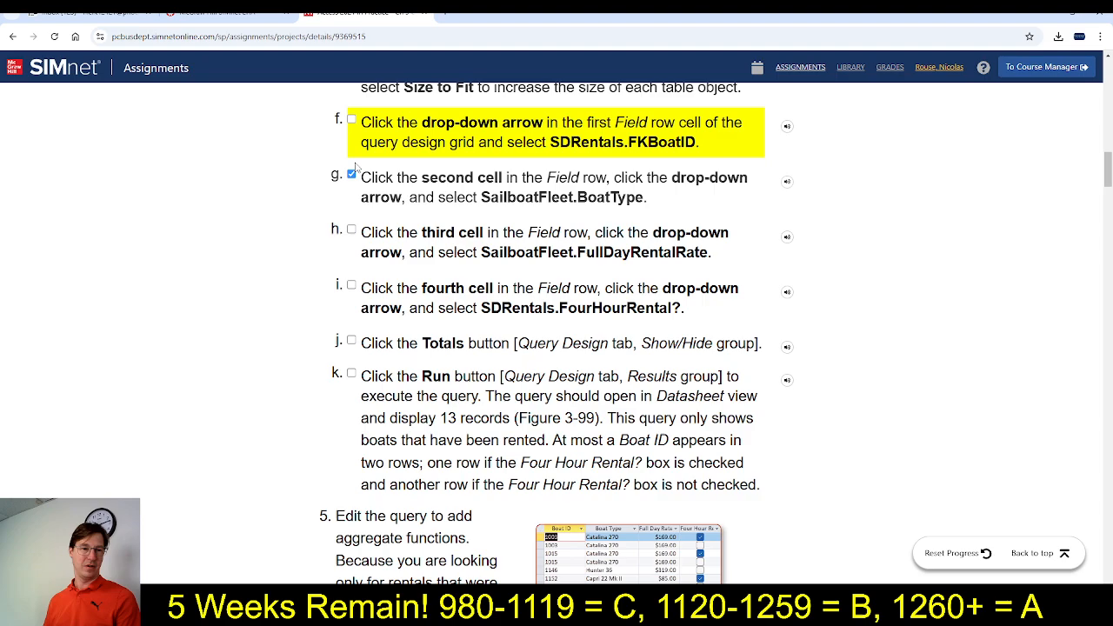
left_click(351, 230)
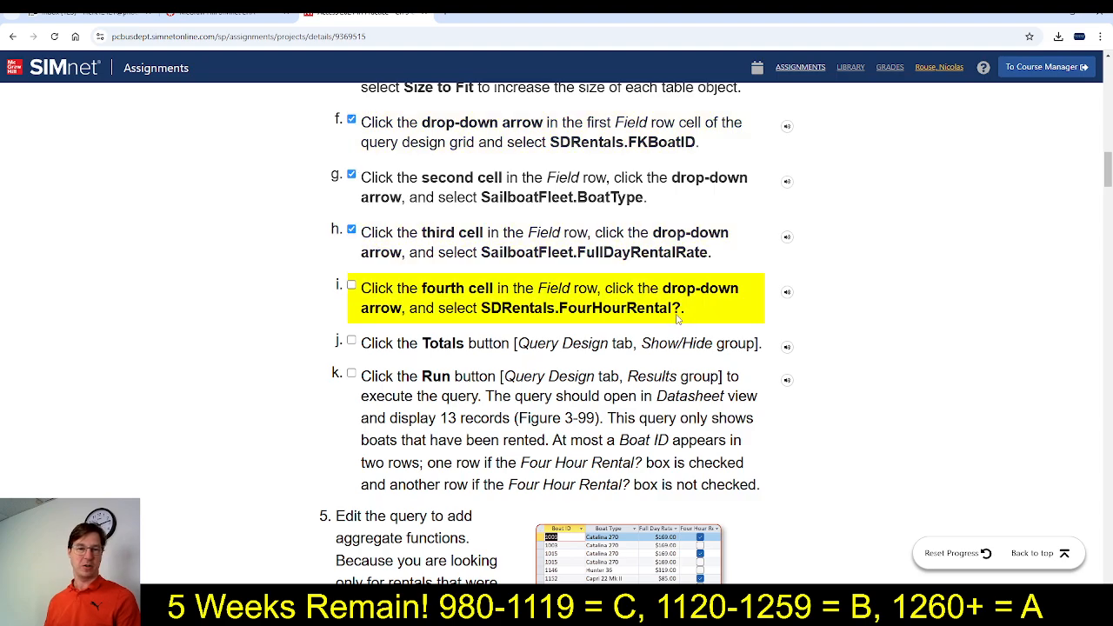
In Access, add FourHourRental? from SDRentals as the query's fourth field, and mark step 4i as completed in SIMnet
key("alt+Tab")
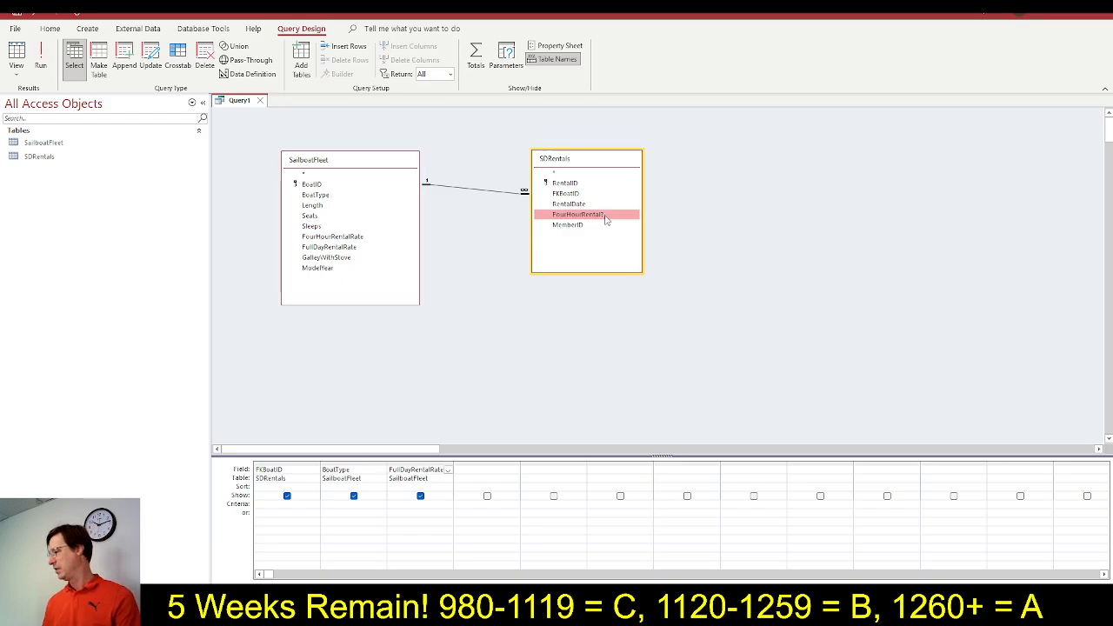
double_click(578, 214)
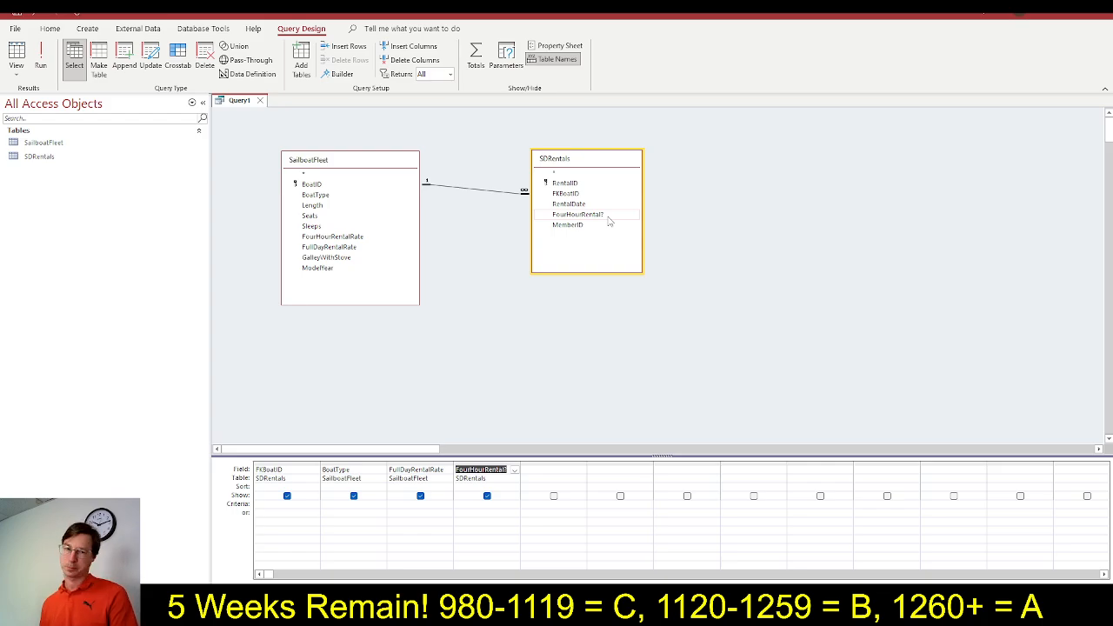
key("alt+Tab")
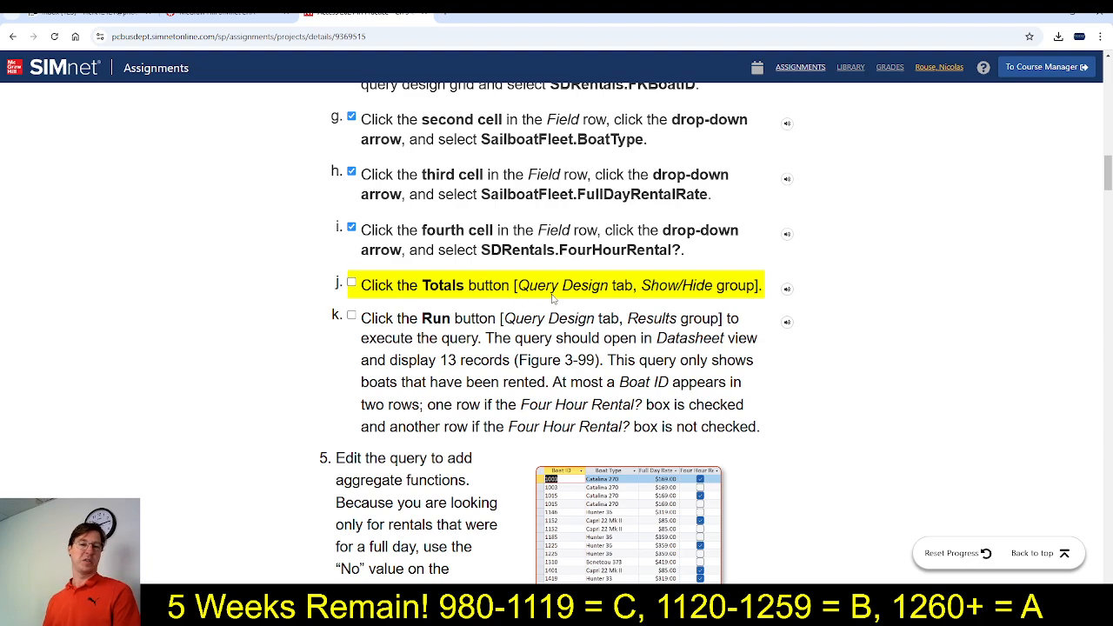
Turn on the Totals row for the query in Access, and mark step 4j as completed in SIMnet
key("alt+Tab")
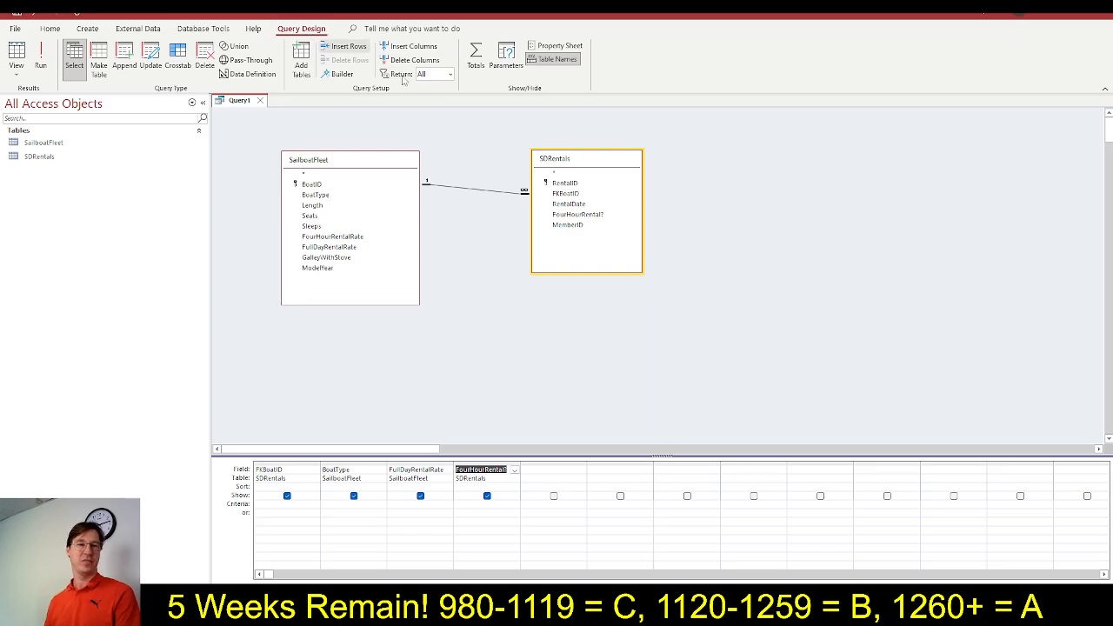
left_click(477, 72)
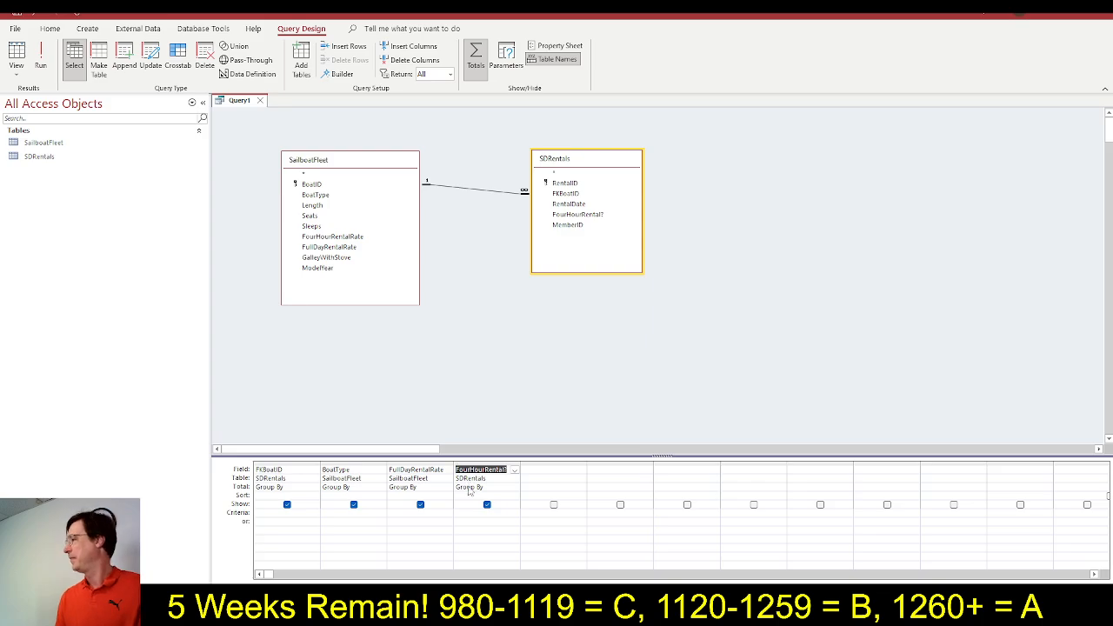
key("alt+Tab")
left_click(351, 283)
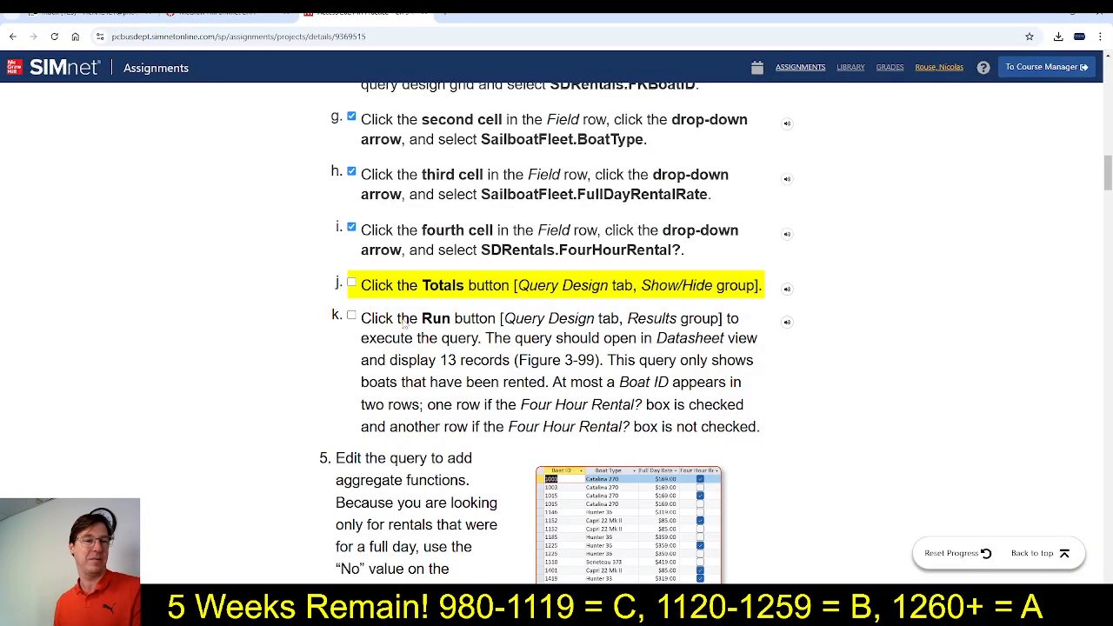
scroll(457, 259, "down", 1)
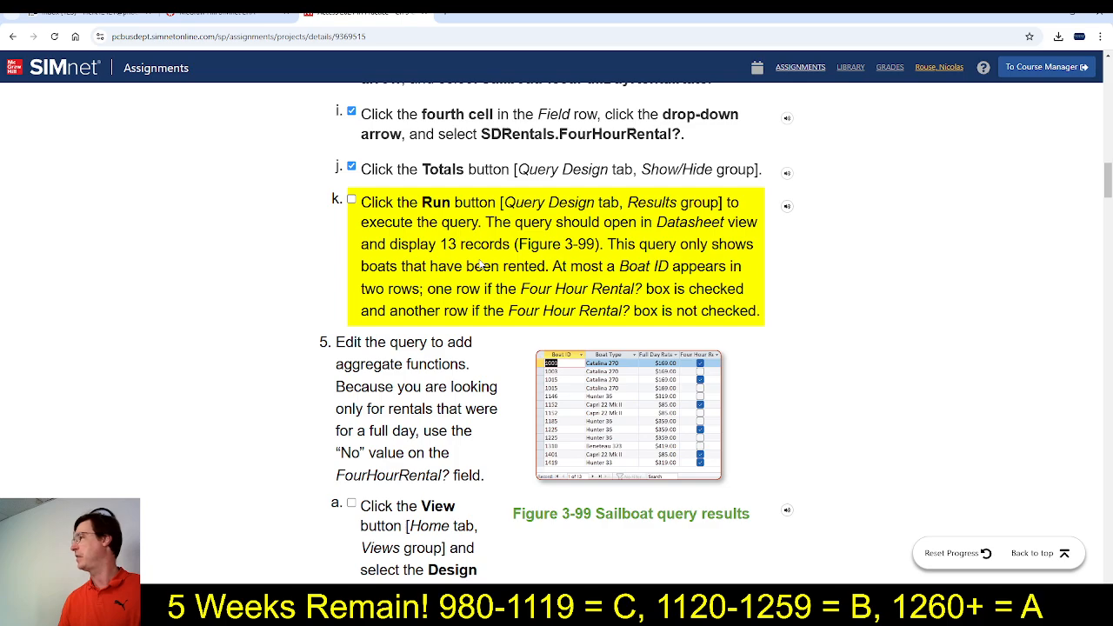
Run the query in Access, mark step 4k as completed in SIMnet, and read instruction 5a
key("alt+Tab")
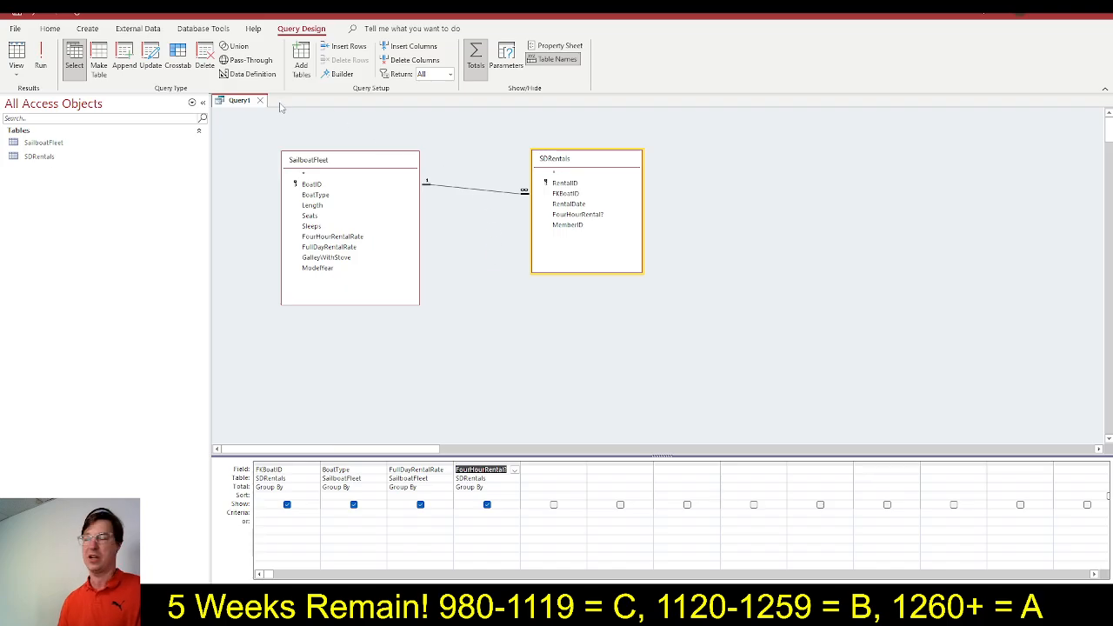
left_click(40, 61)
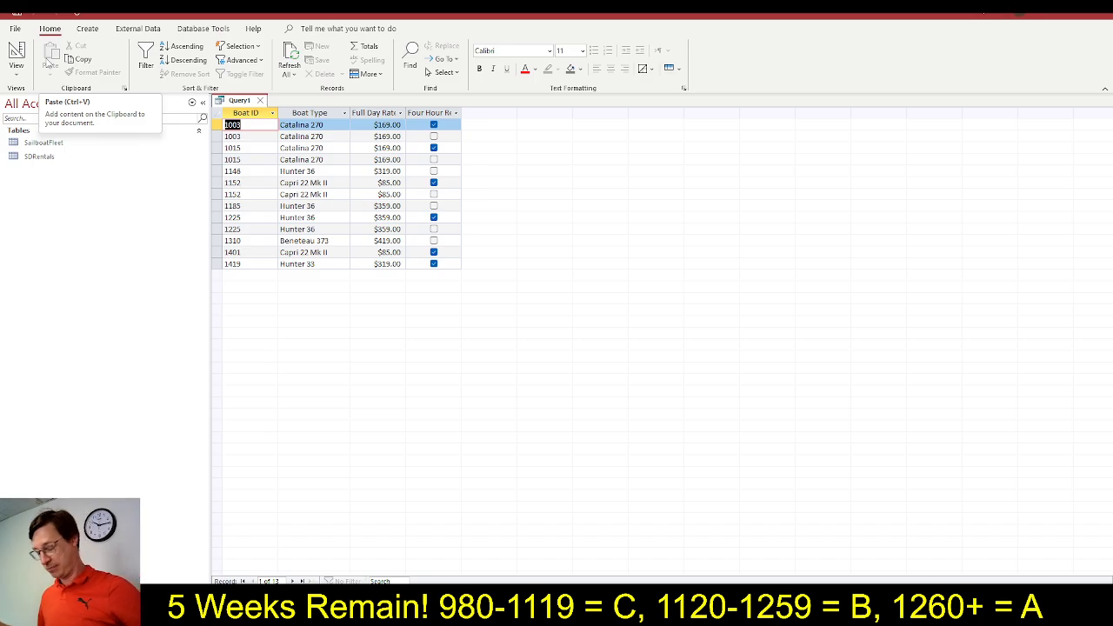
key("alt+Tab")
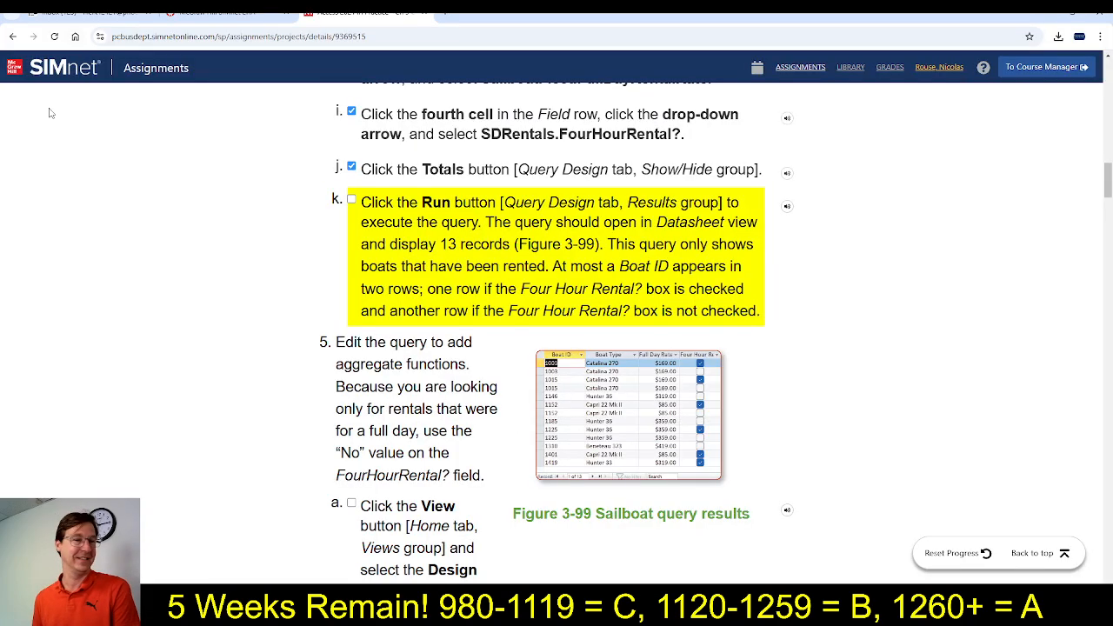
left_click(351, 200)
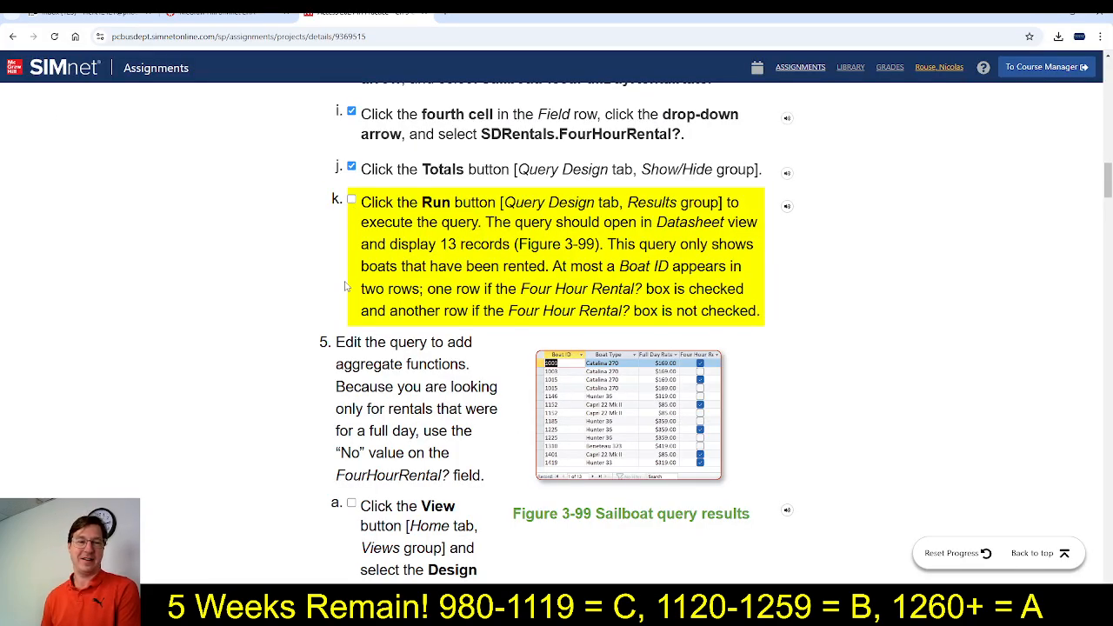
scroll(322, 350, "down", 2)
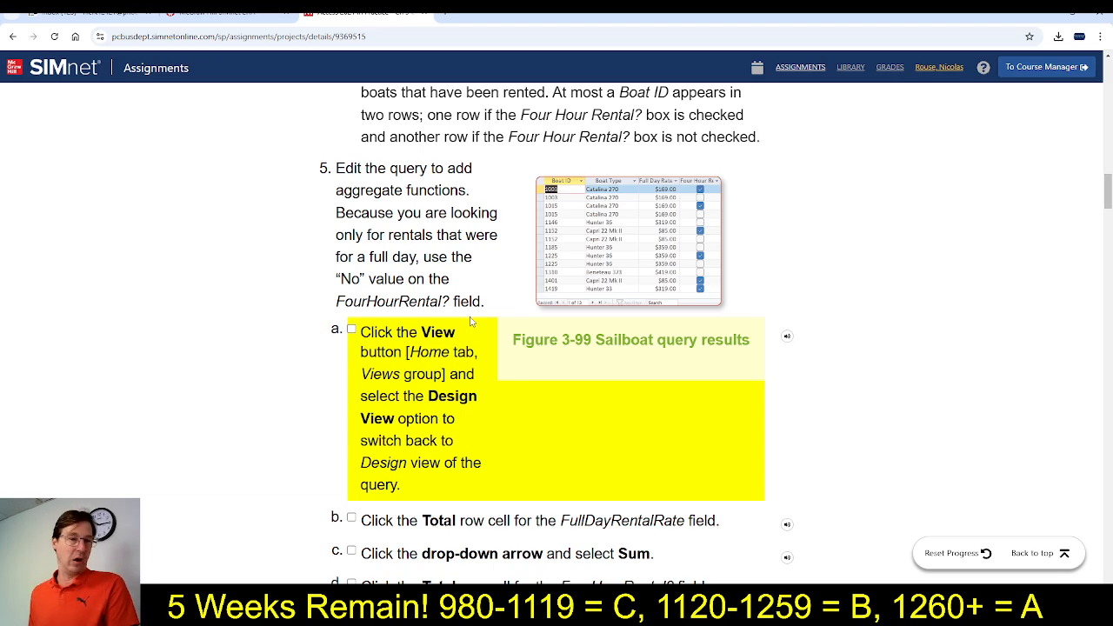
scroll(473, 320, "down", 1)
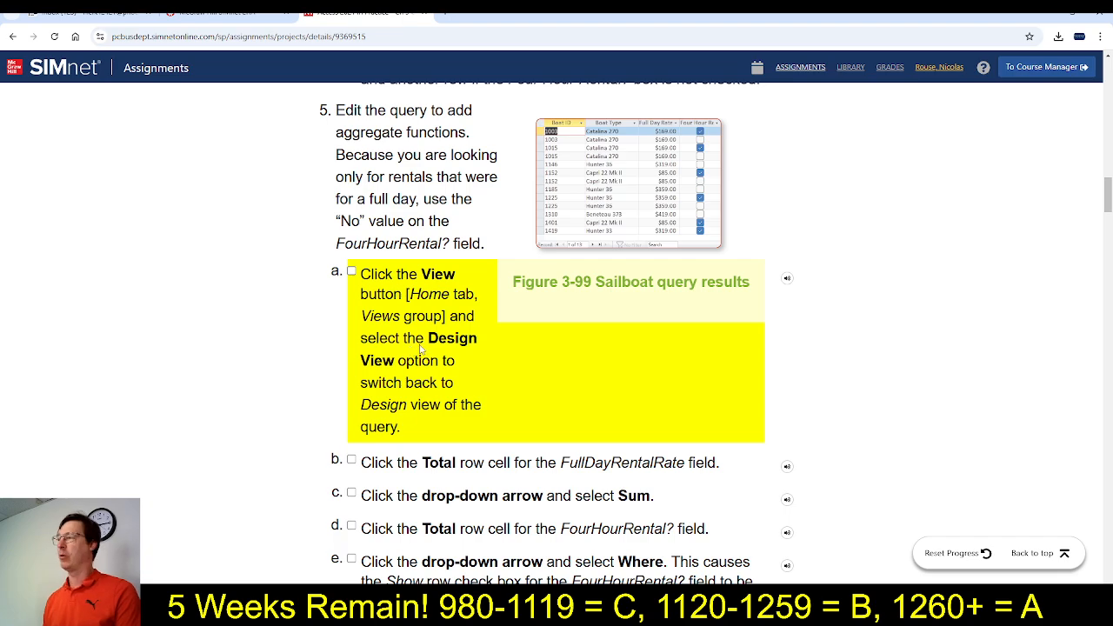
Switch the Access query back to Design View, and mark step 5a as completed in SIMnet
key("alt+Tab")
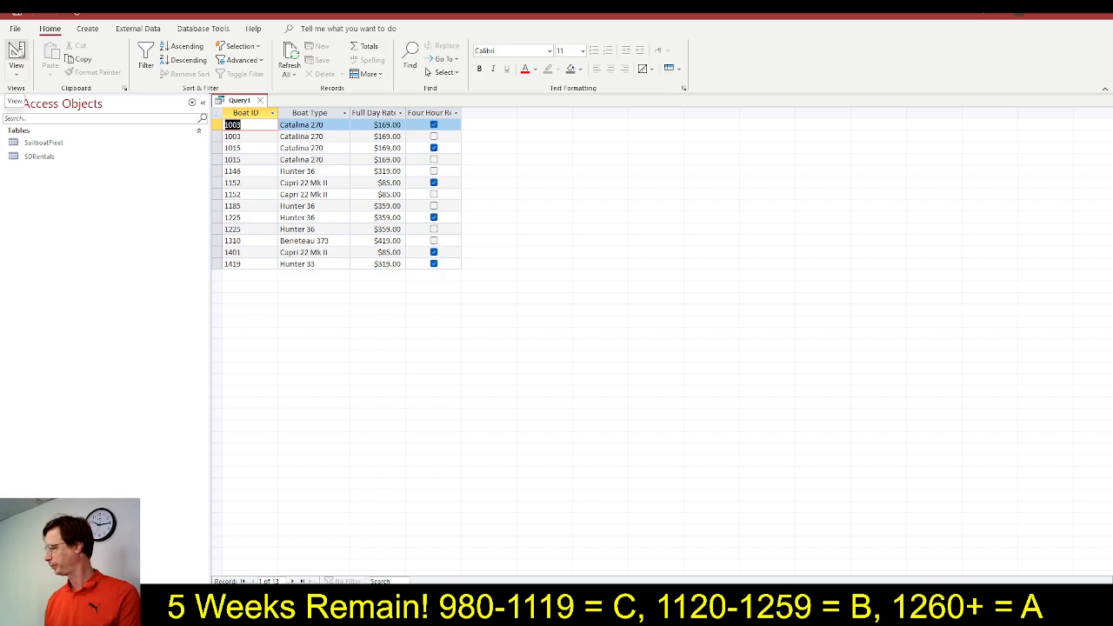
left_click(17, 52)
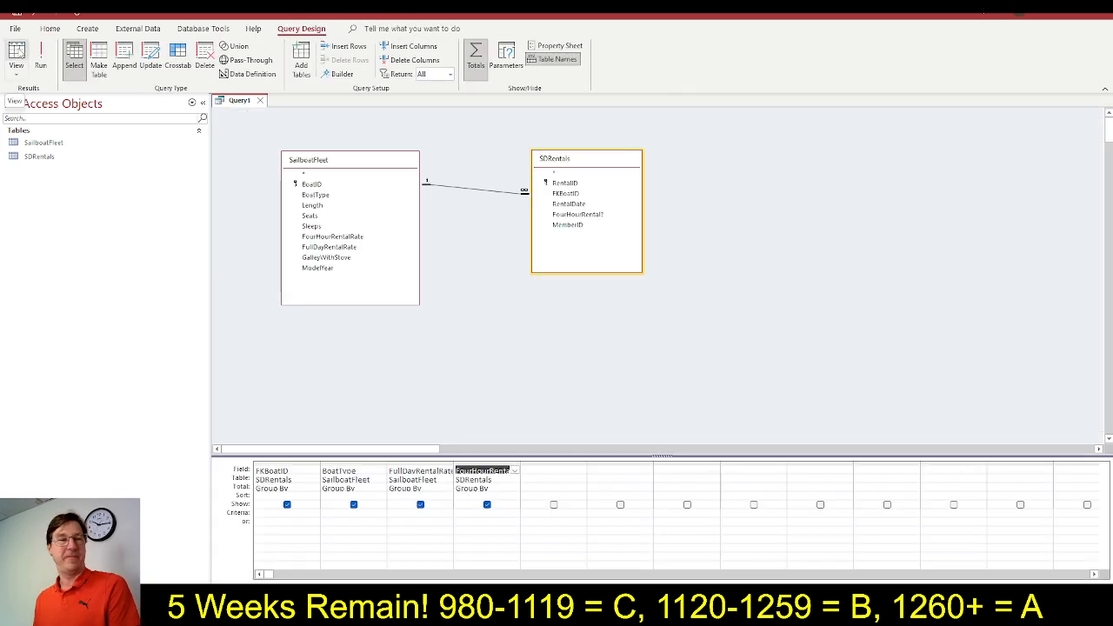
left_click(17, 72)
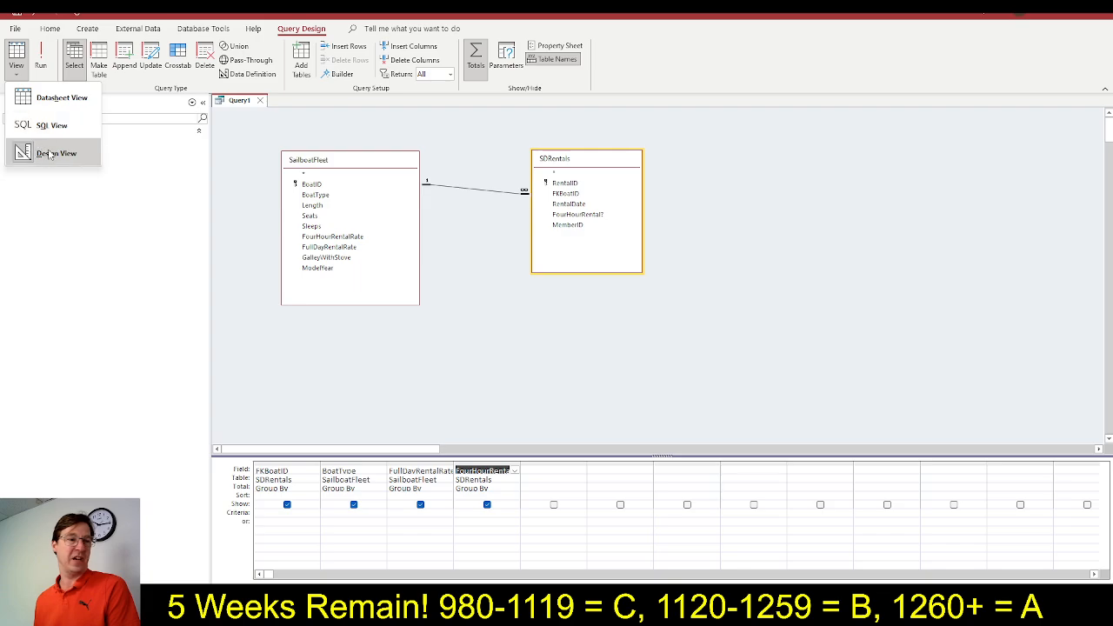
left_click(54, 154)
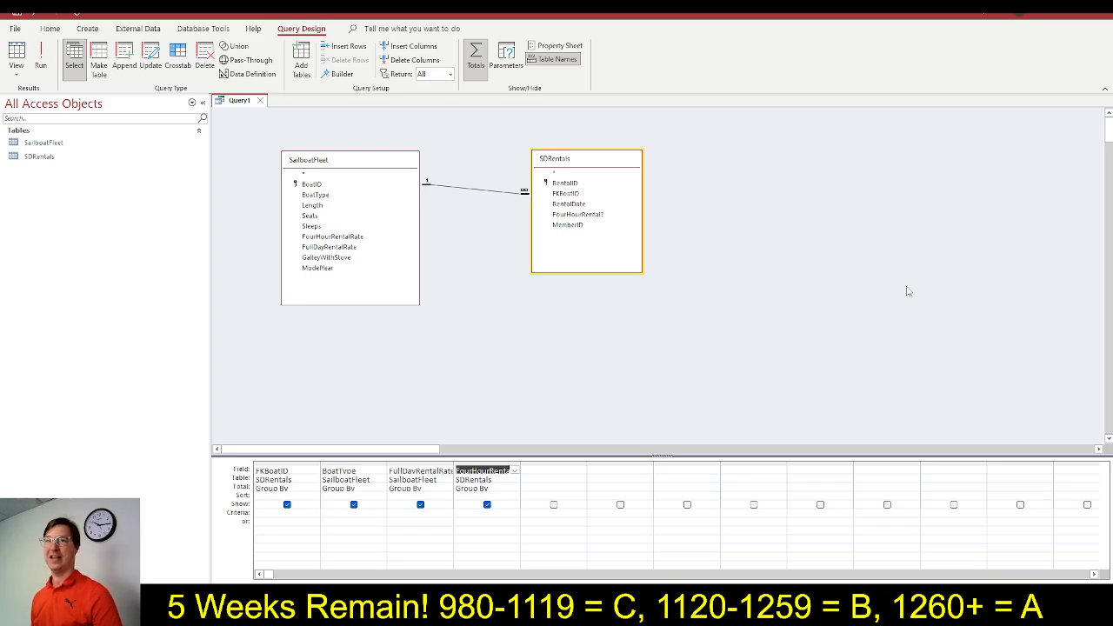
key("alt+Tab")
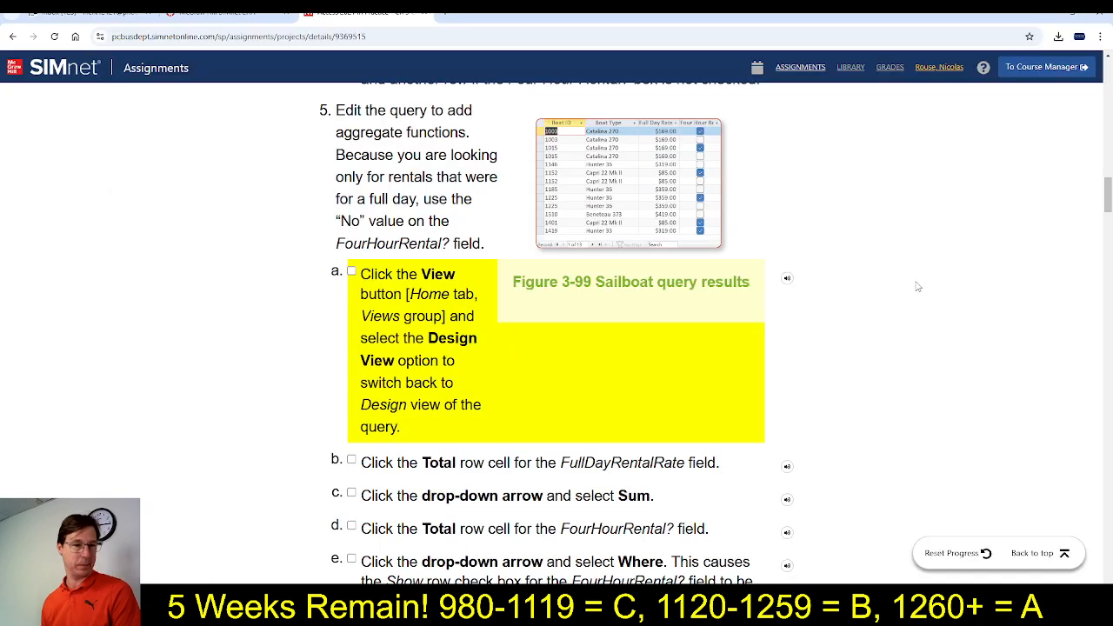
left_click(351, 272)
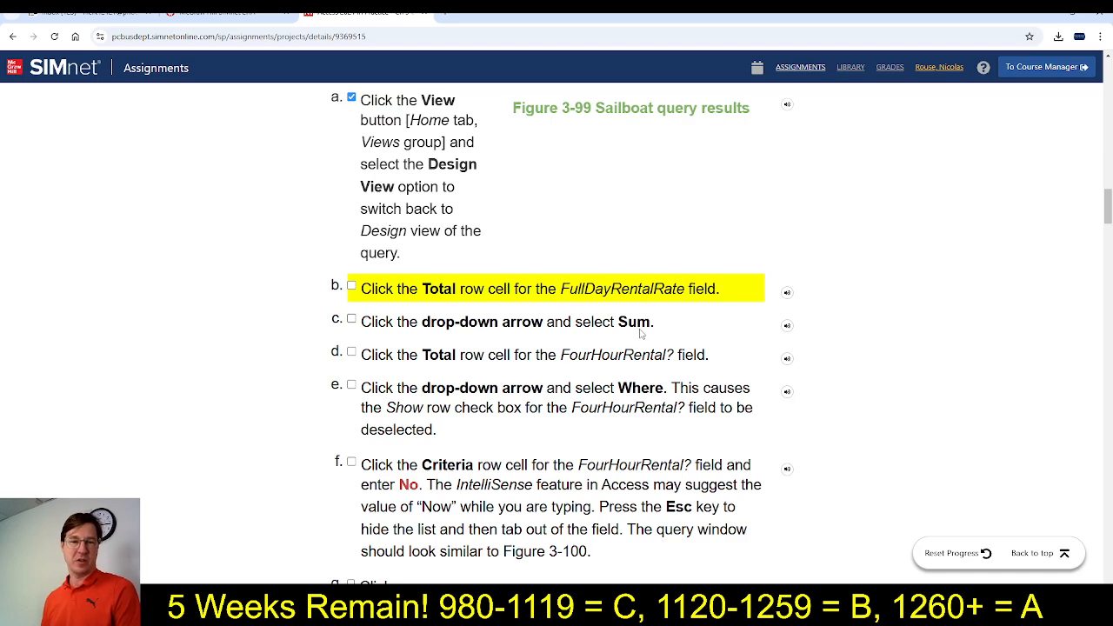
Set the Total of the FullDayRentalRate field to Sum in Access, and mark steps 5b and 5c as completed in SIMnet
key("alt+Tab")
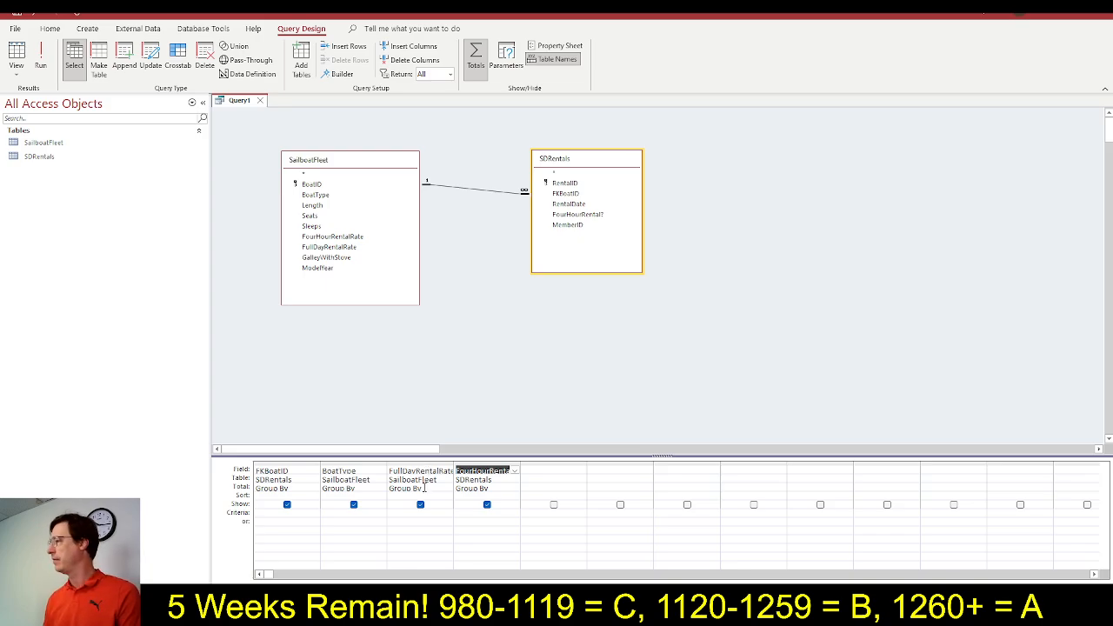
left_click(425, 488)
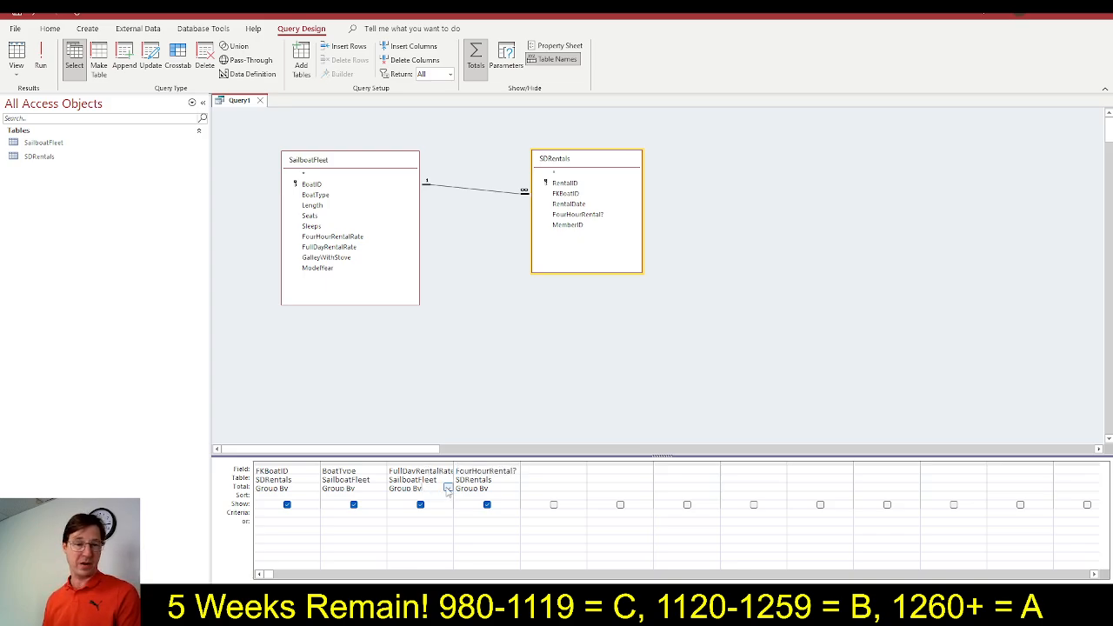
left_click(448, 488)
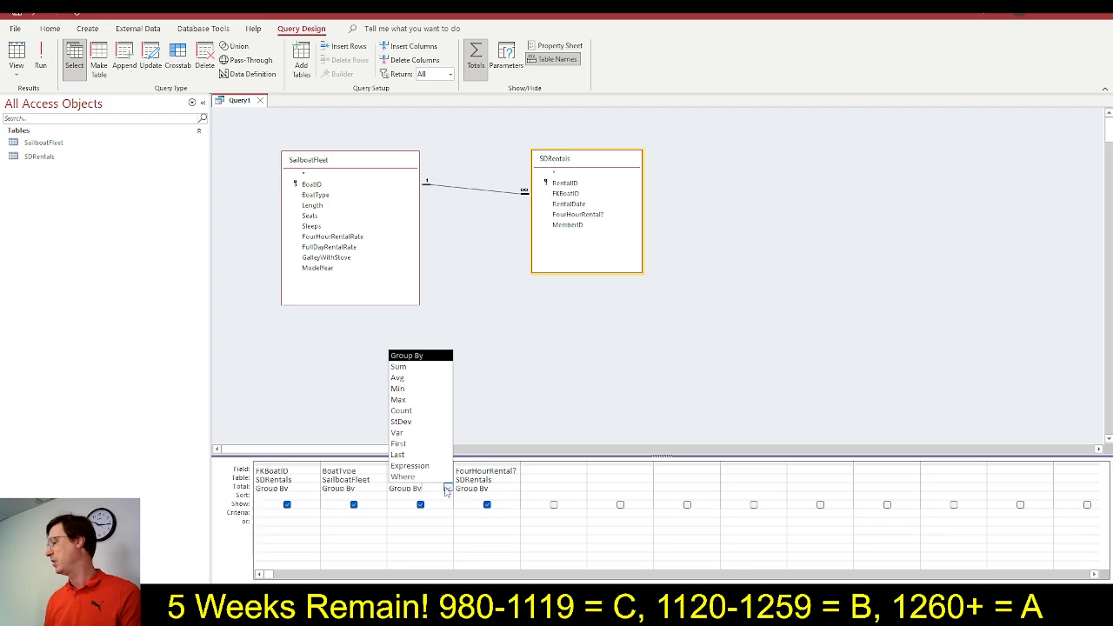
left_click(413, 374)
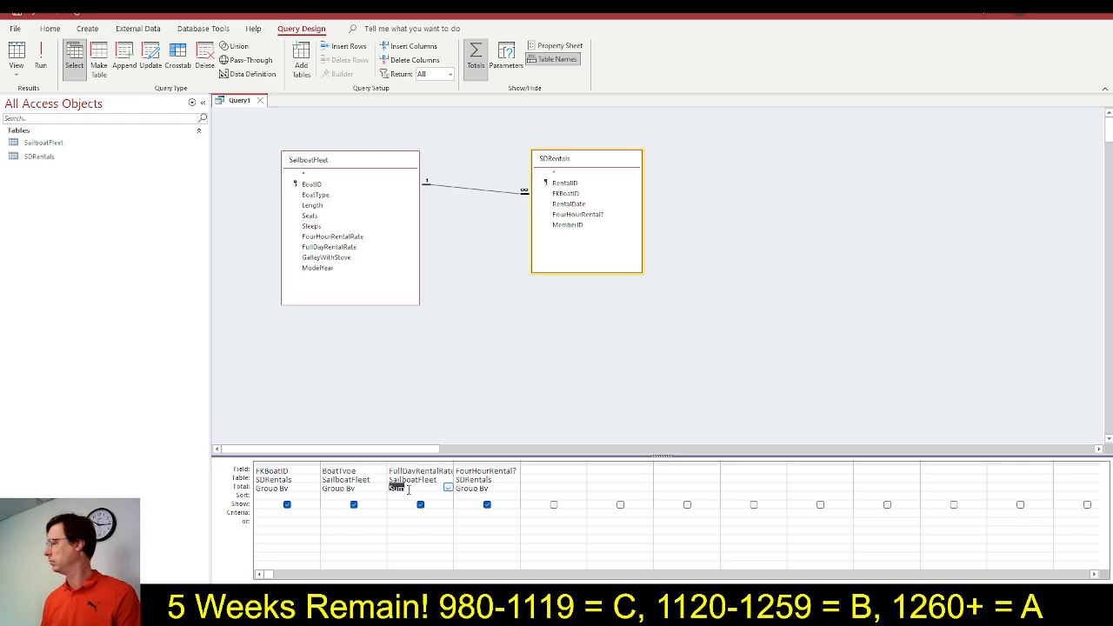
key("alt+Tab")
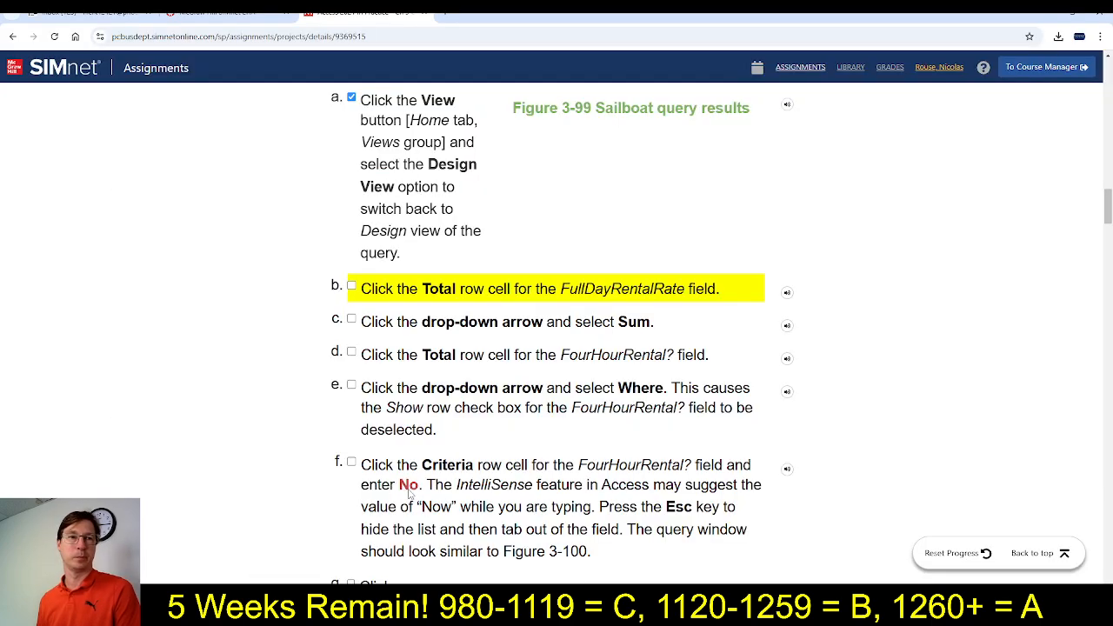
left_click(352, 288)
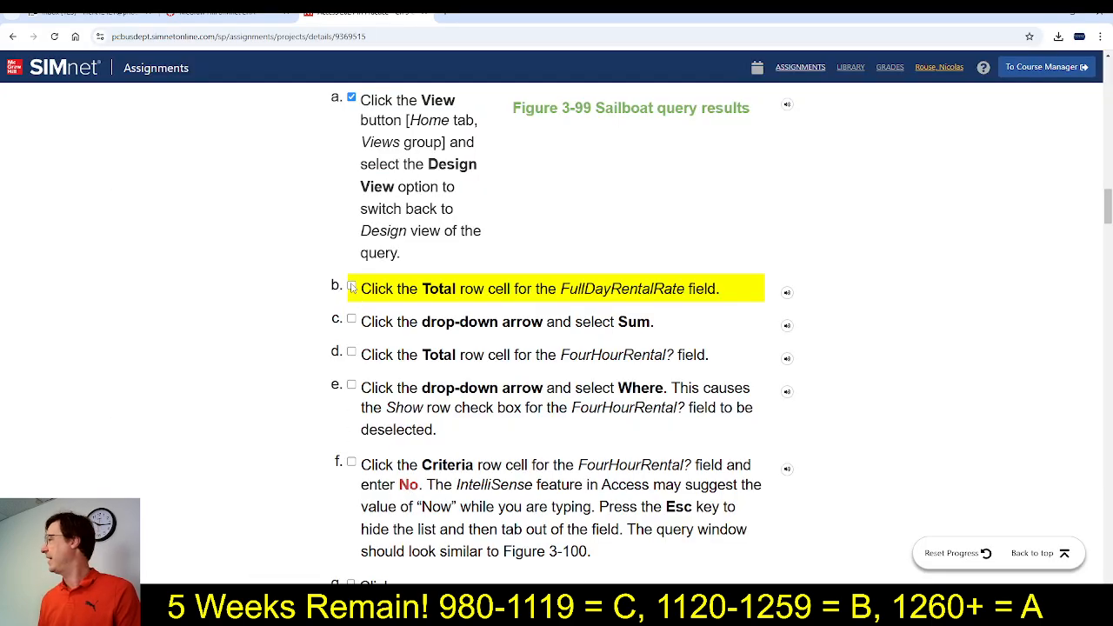
left_click(352, 319)
scroll(578, 420, "down", 2)
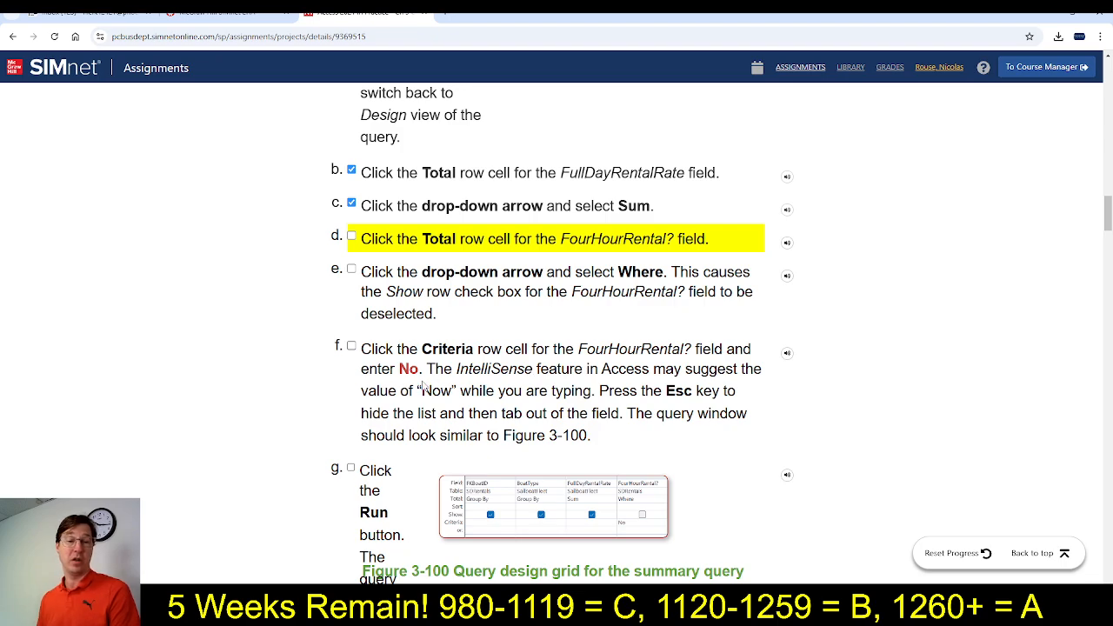
Read instructions 5d through 5f in SIMnet and, in Access, set the Total of the FourHourRental? field to Where
scroll(426, 389, "down", 1)
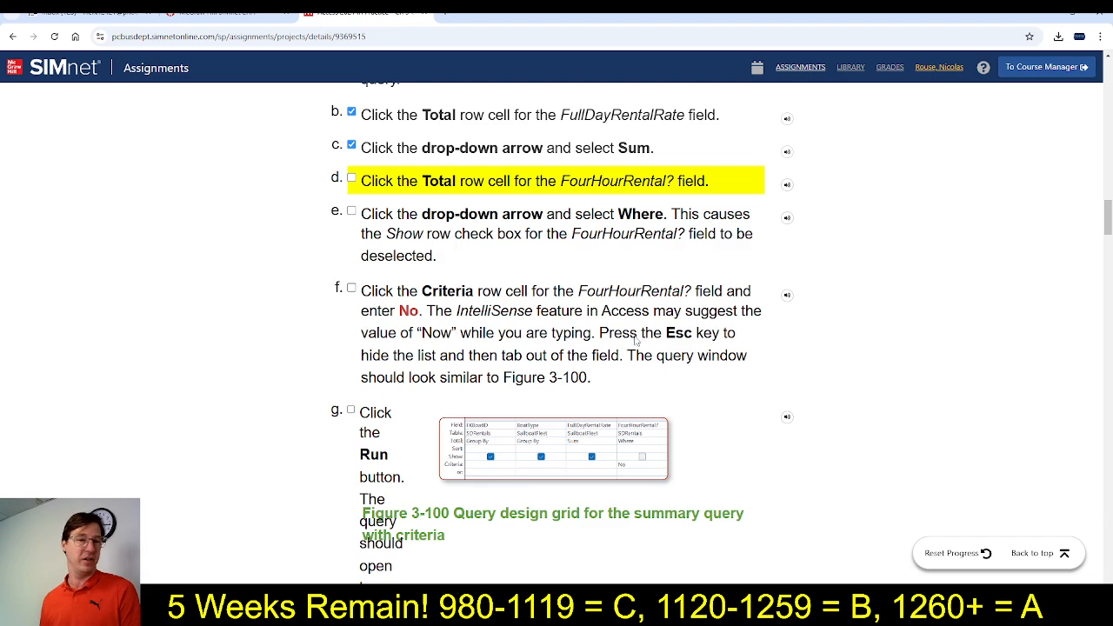
key("alt+Tab")
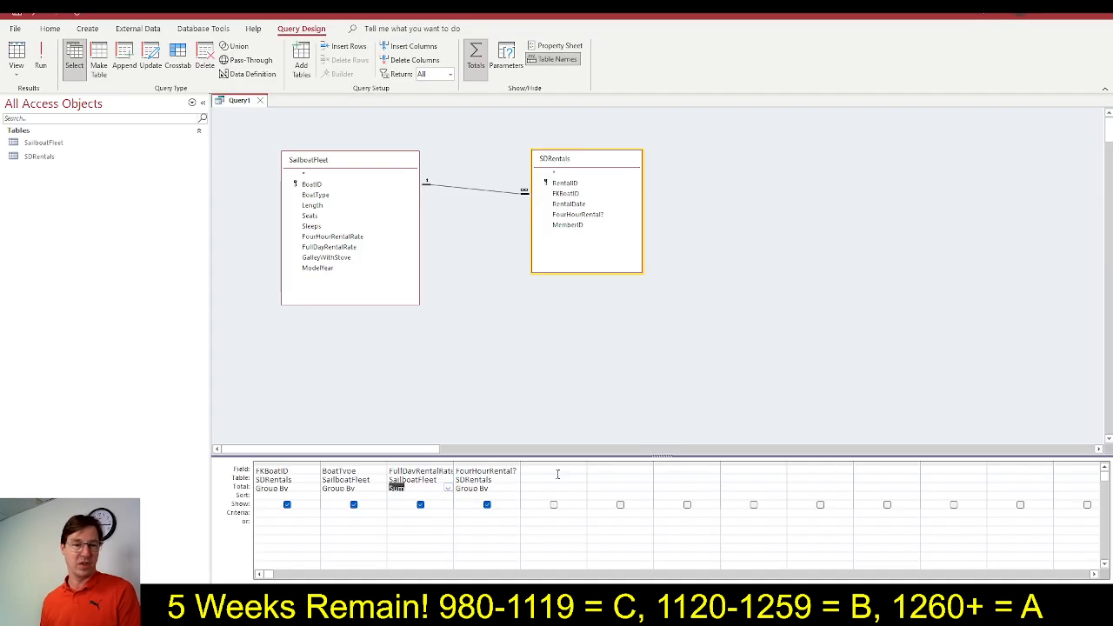
left_click(506, 488)
left_click(515, 489)
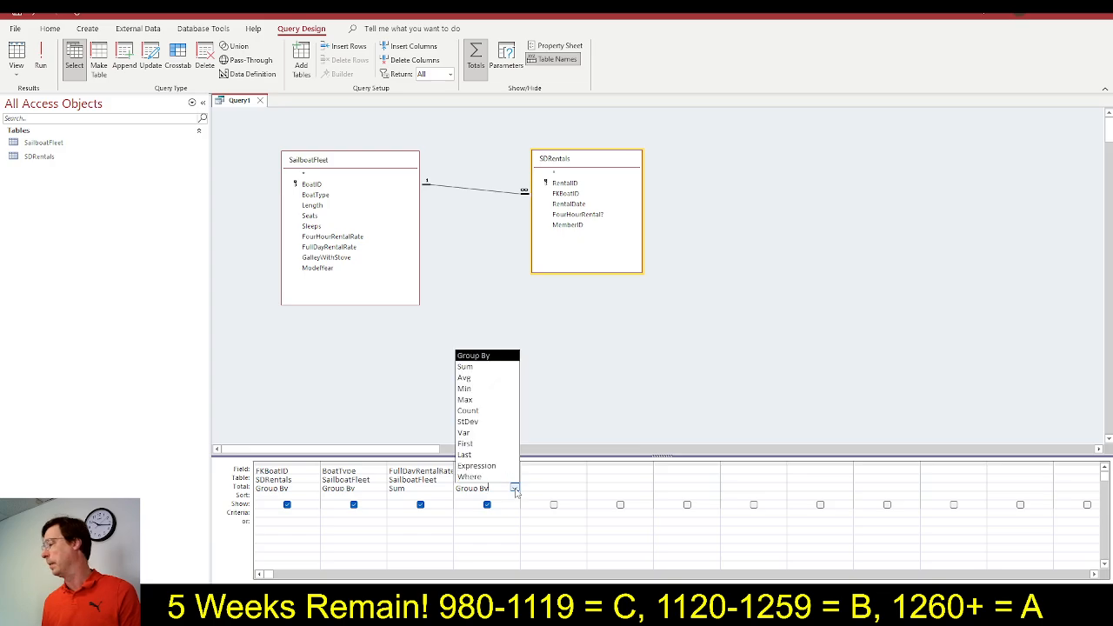
left_click(469, 477)
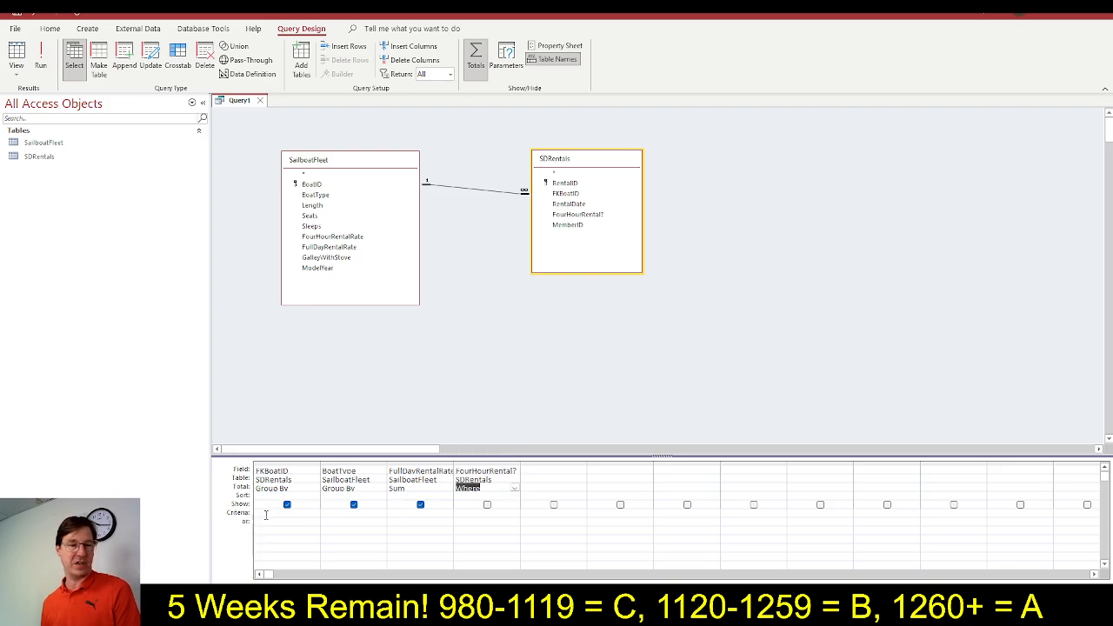
Set the criteria of the FourHourRental? field to No in the query design grid
left_click(463, 513)
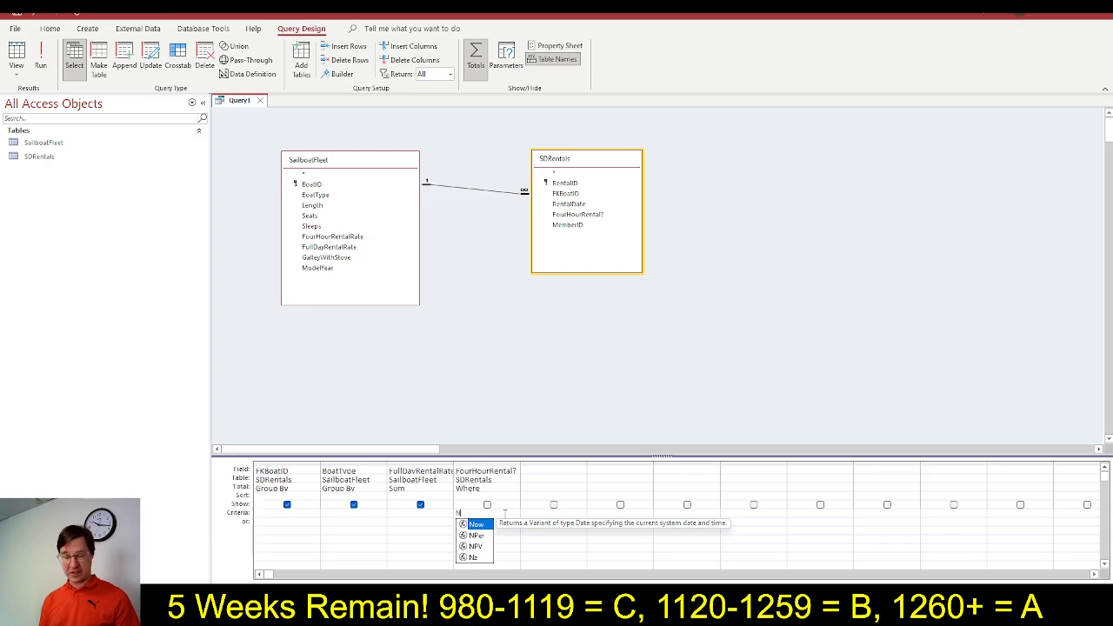
type("o")
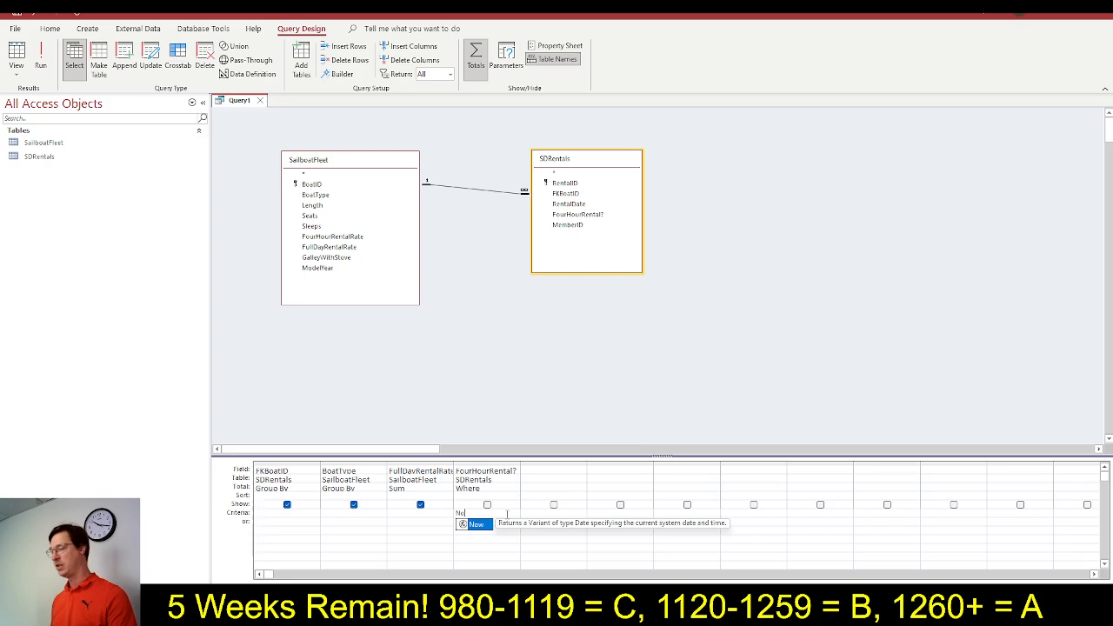
key("Escape")
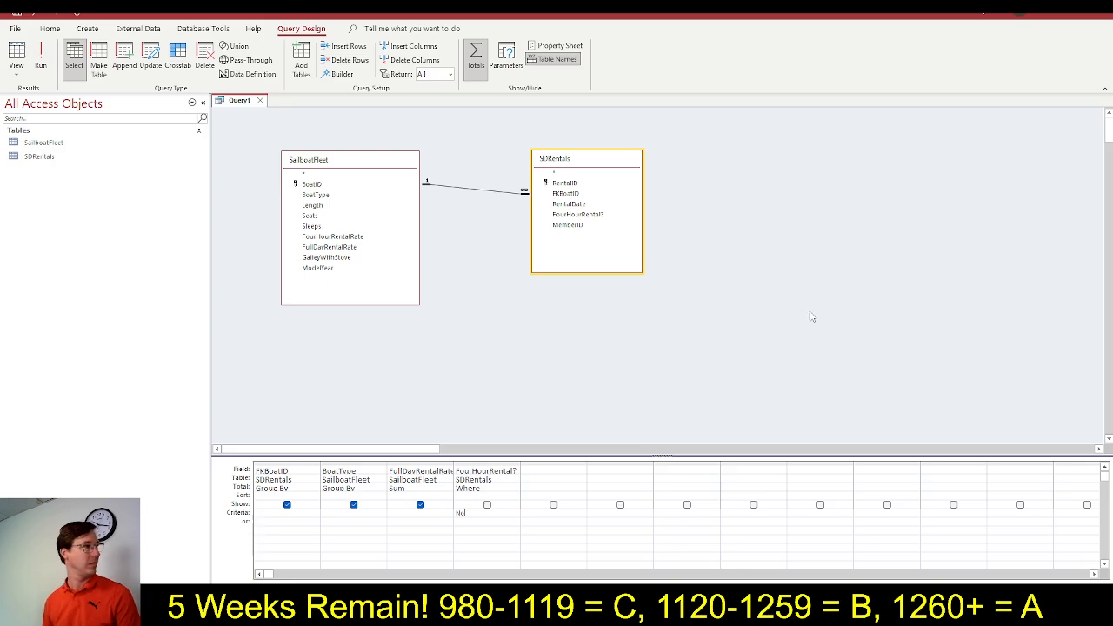
left_click(740, 332)
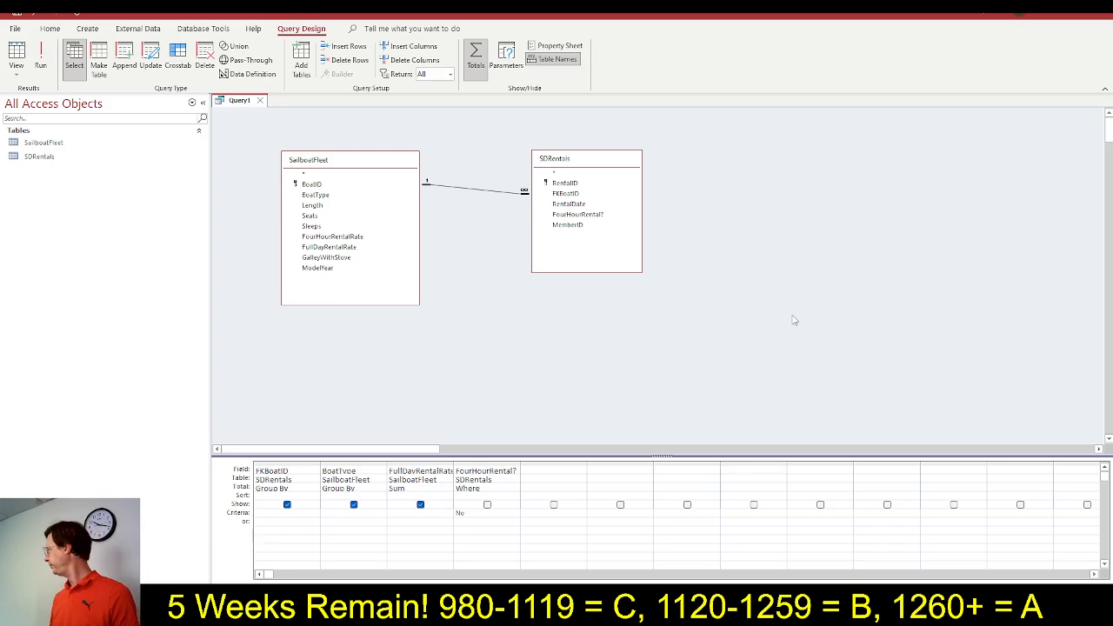
Switch to SIMnet and mark steps 5d, 5e and 5f as completed
key("alt+Tab")
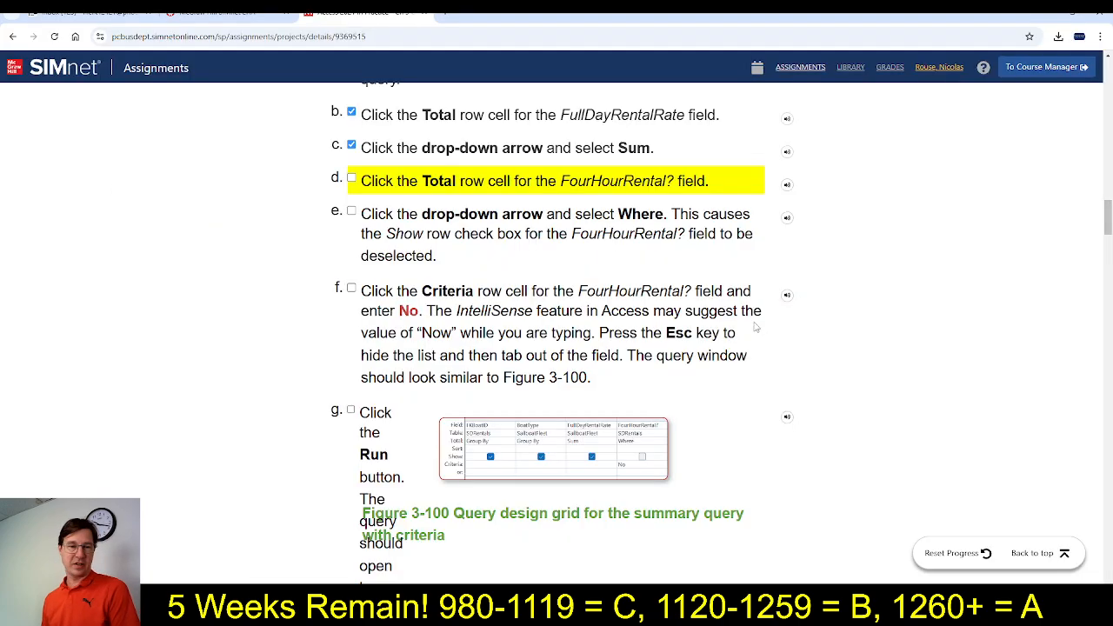
left_click(351, 178)
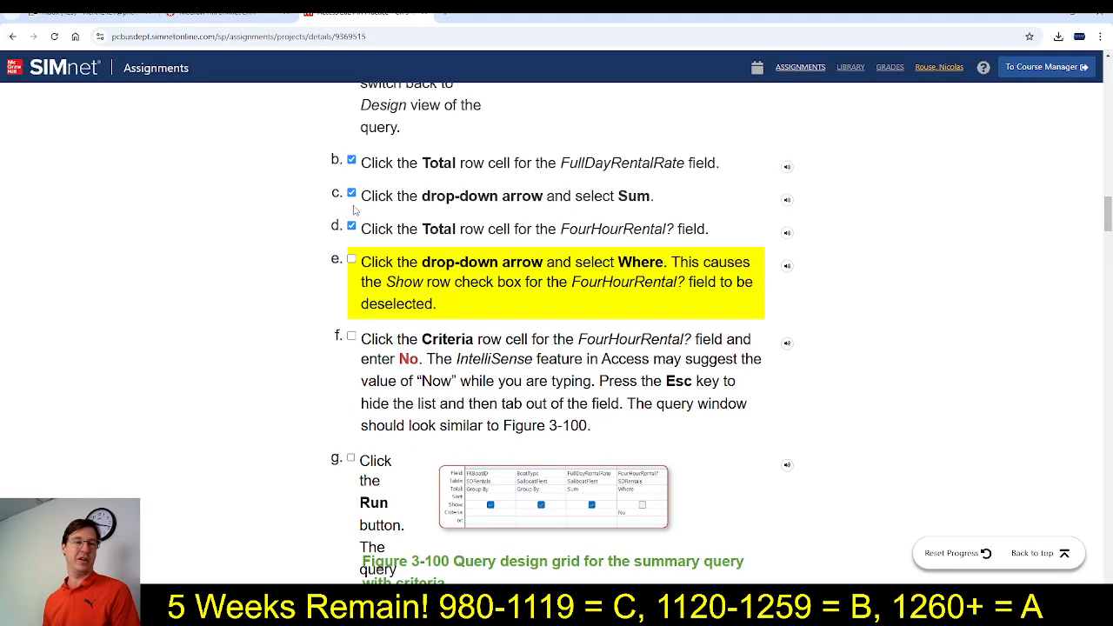
left_click(351, 260)
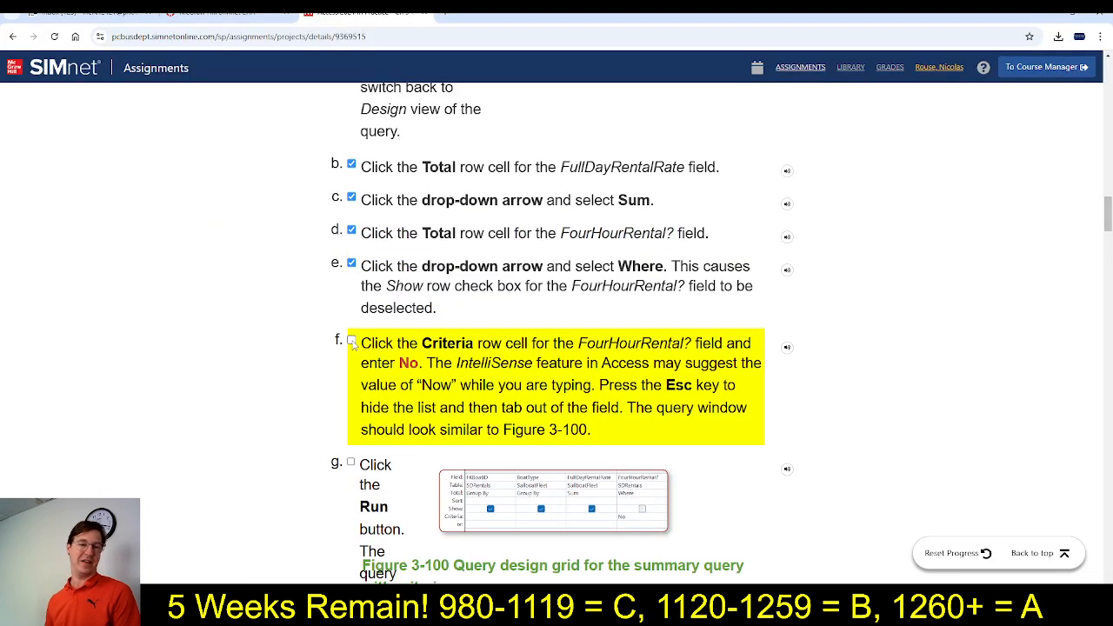
left_click(351, 336)
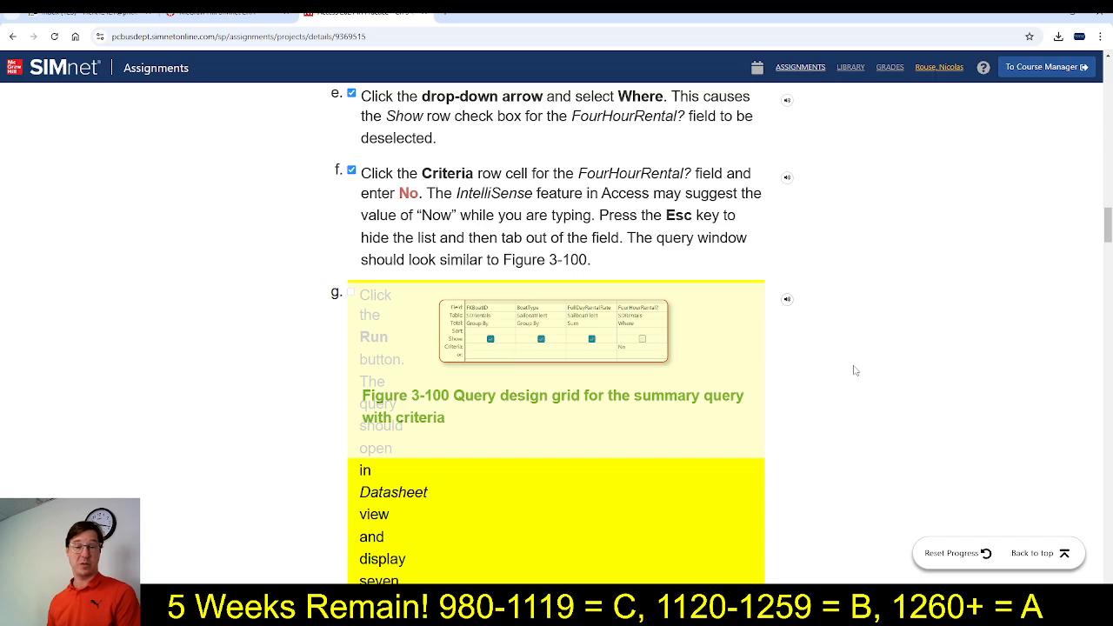
Run the query in Access, and read instruction 5g and the expected results in Figure 3-101 in SIMnet
key("alt+Tab")
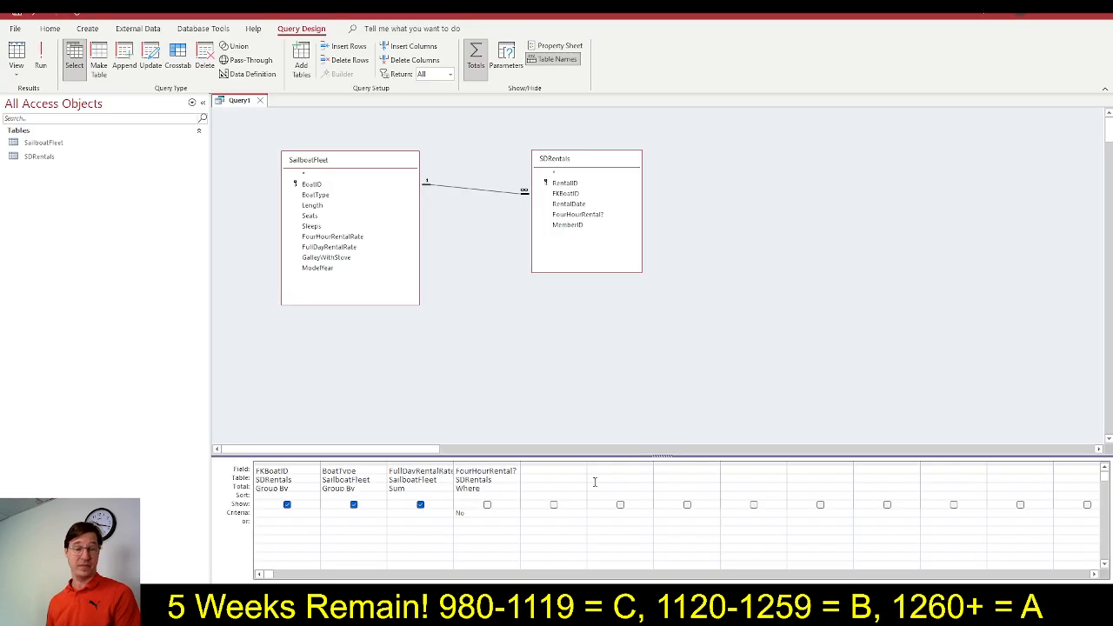
key("alt+Tab")
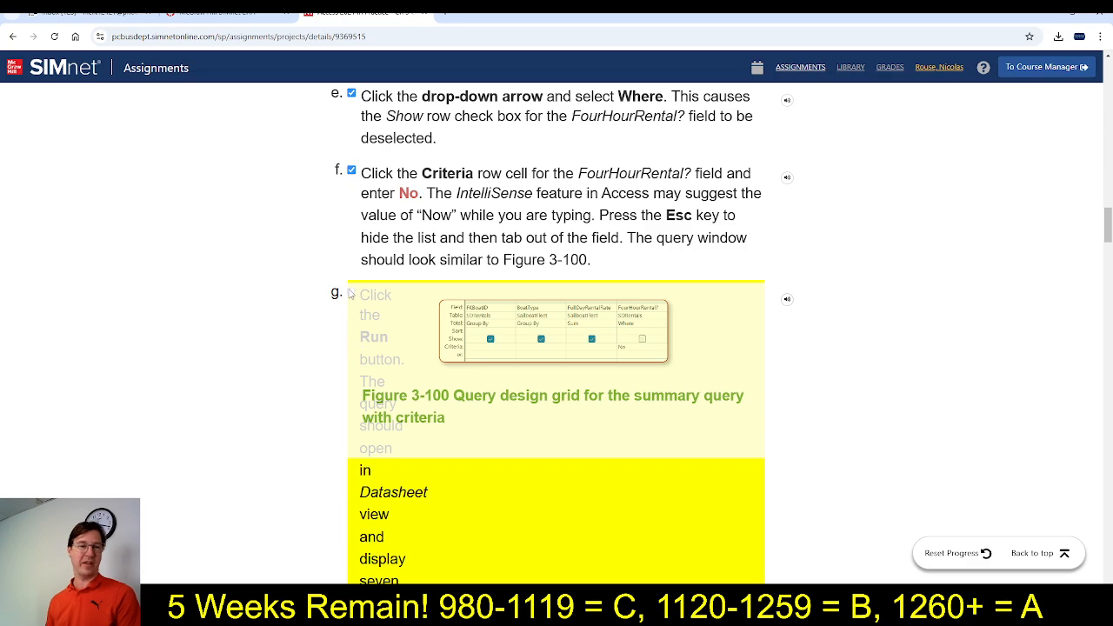
key("alt+Tab")
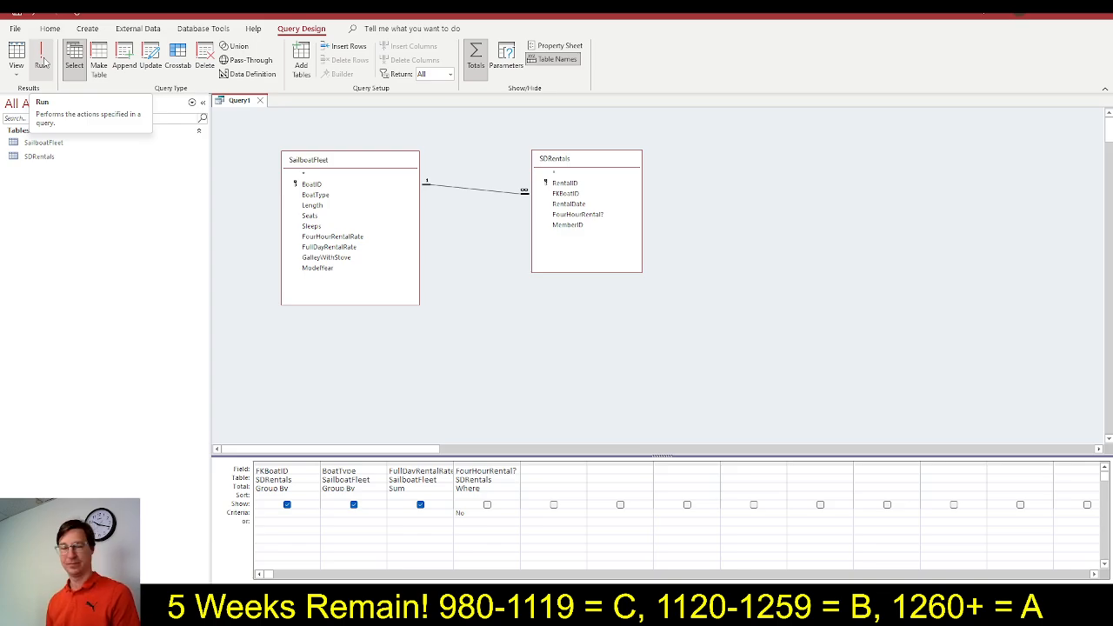
left_click(42, 59)
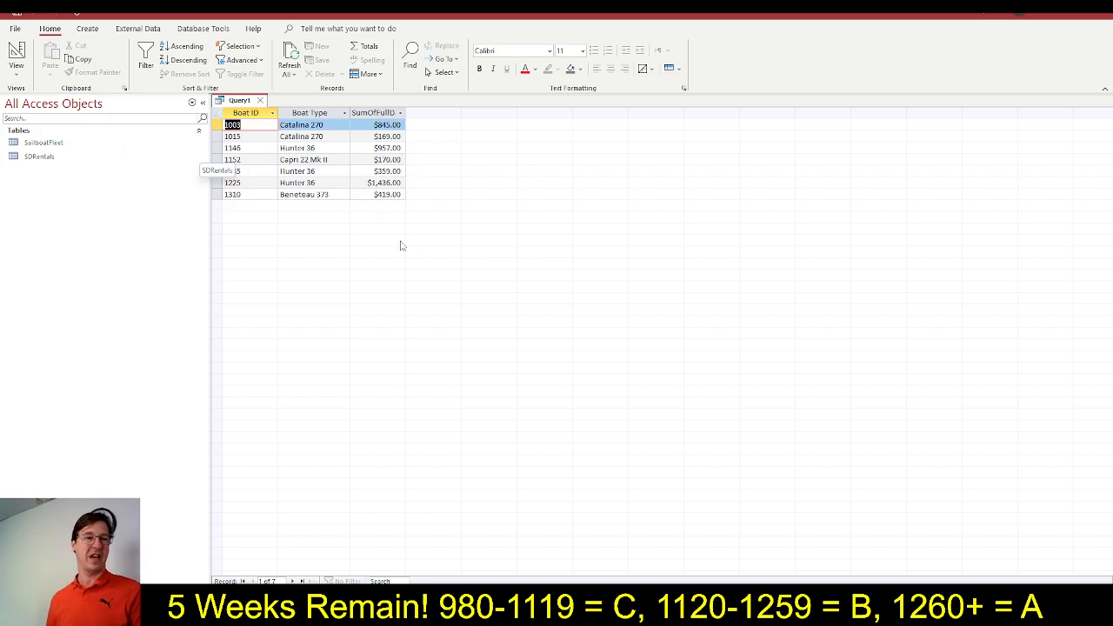
key("alt+Tab")
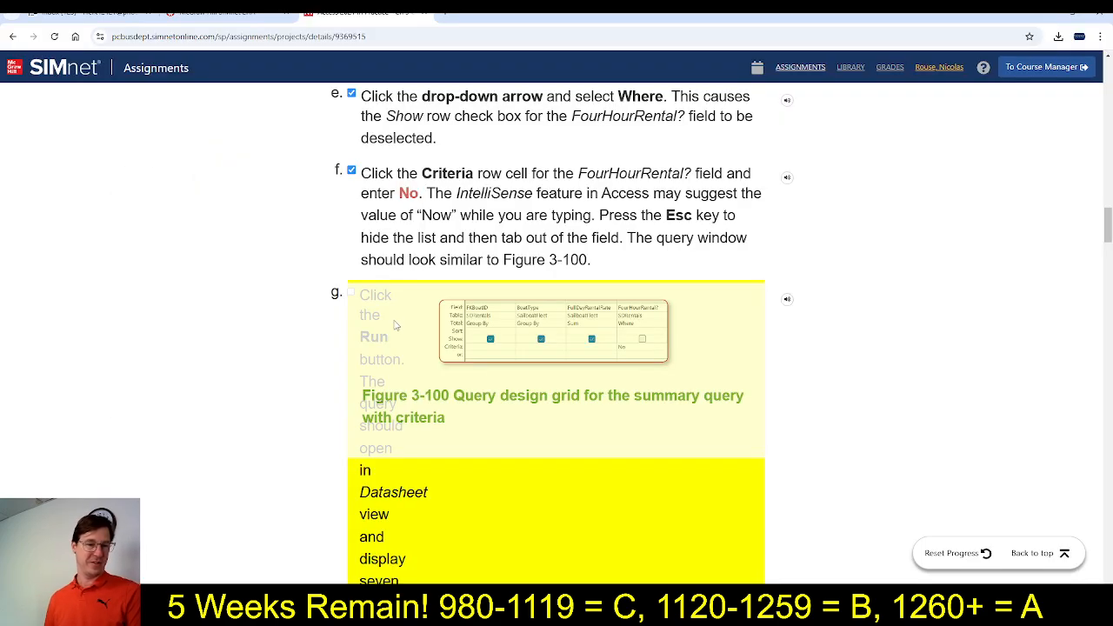
scroll(449, 399, "down", 3)
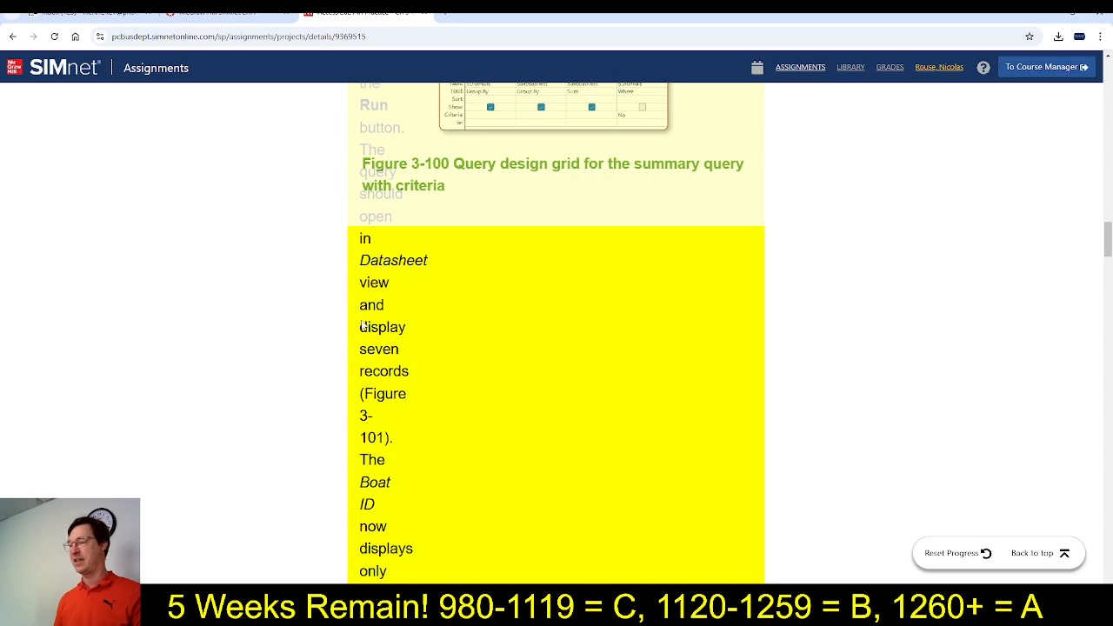
left_click_drag(361, 329, 416, 382)
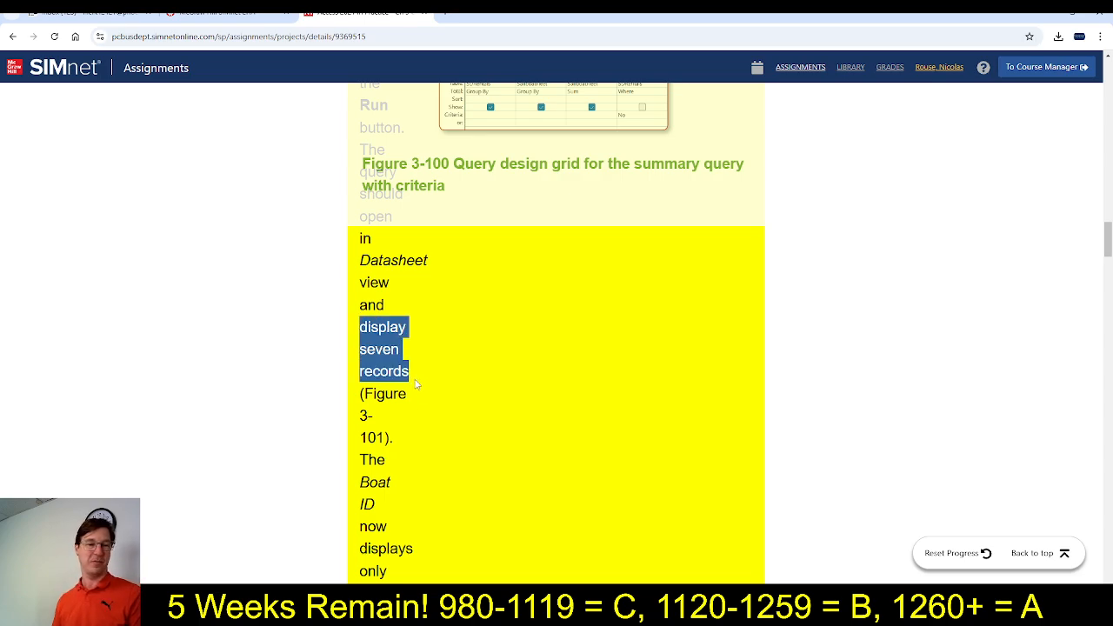
left_click(429, 397)
scroll(429, 391, "down", 7)
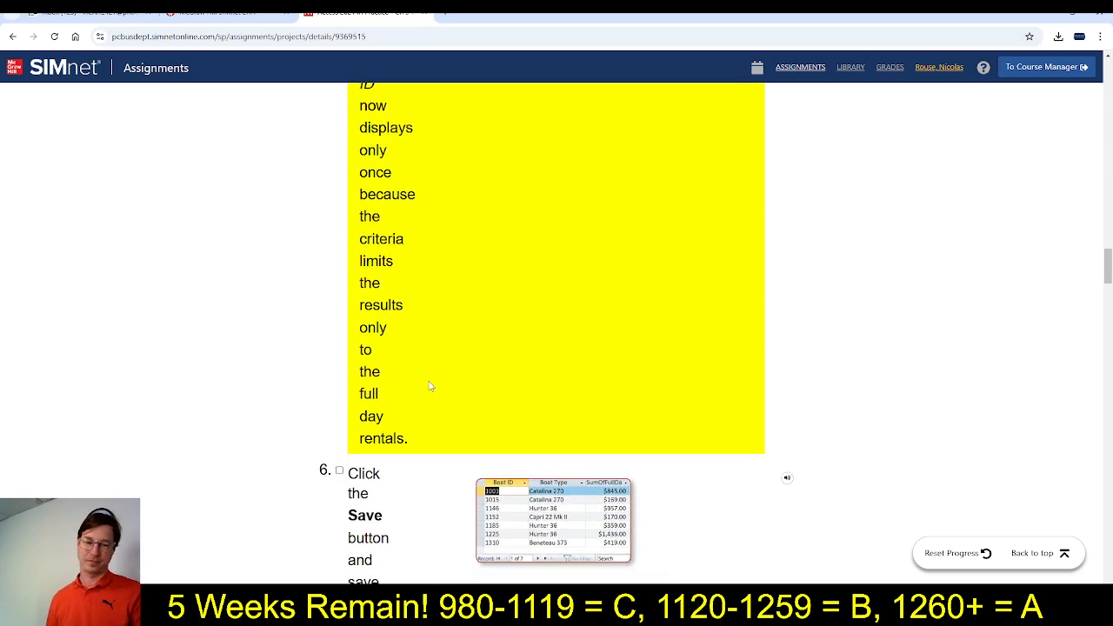
scroll(429, 386, "down", 1)
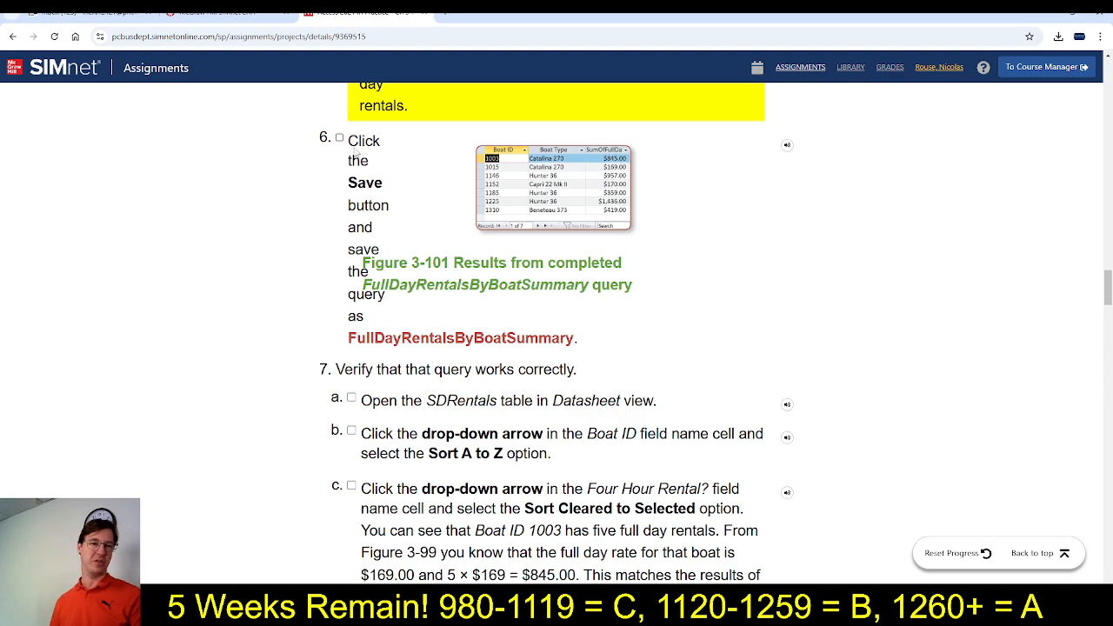
Copy the query name from SIMnet step 6 and save the Access query as FullDayRentalsByBoatSummary
left_click_drag(348, 341, 573, 350)
key("ctrl+c")
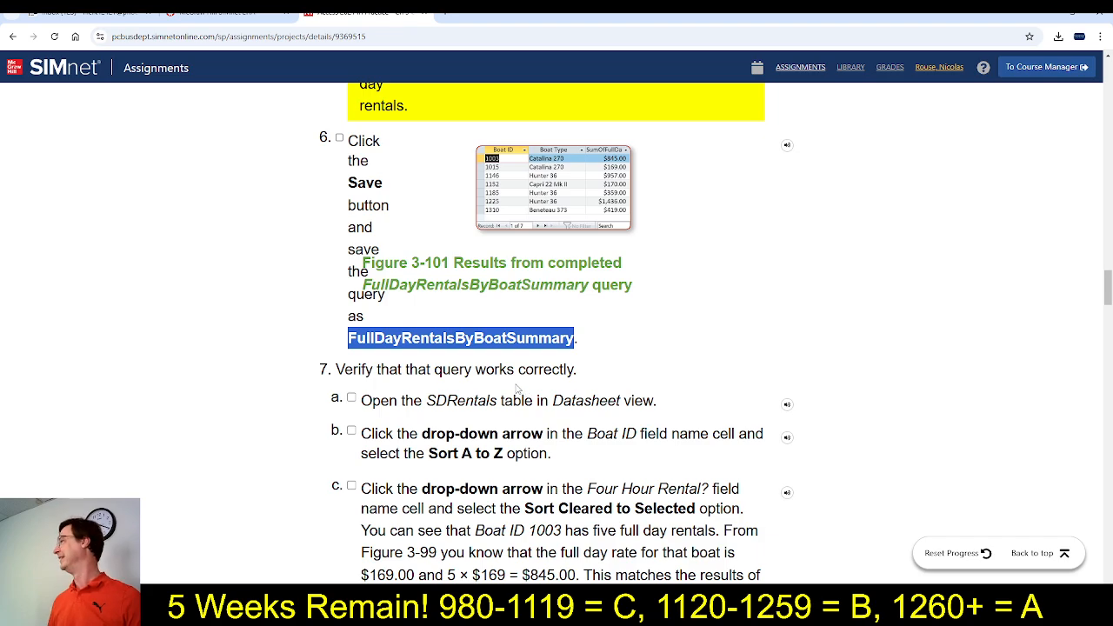
key("alt+Tab")
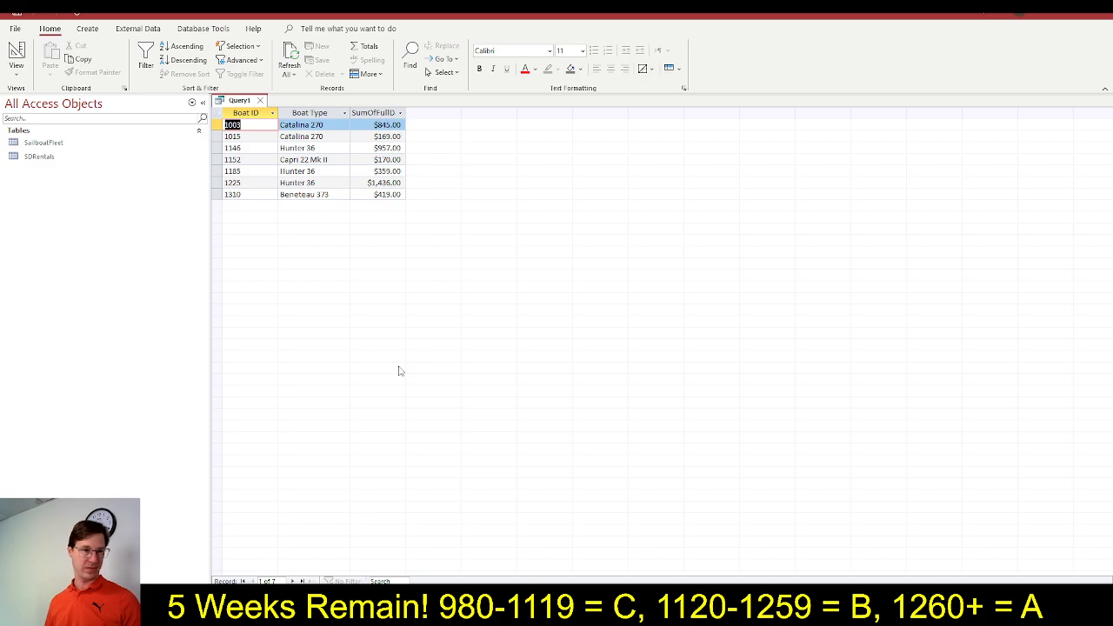
key("ctrl+s")
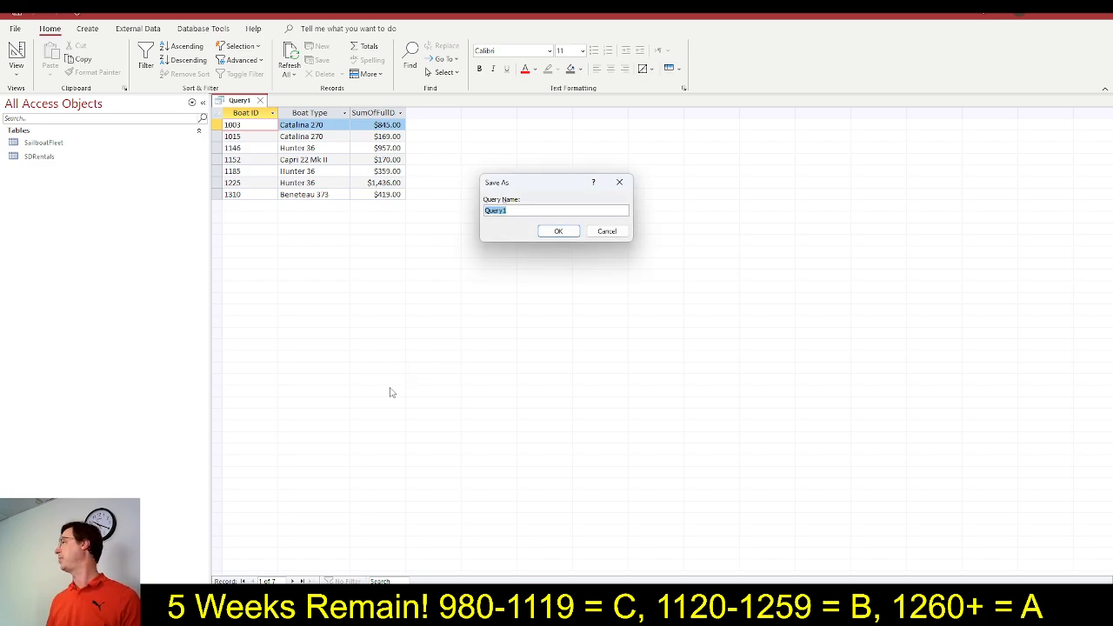
key("ctrl+v")
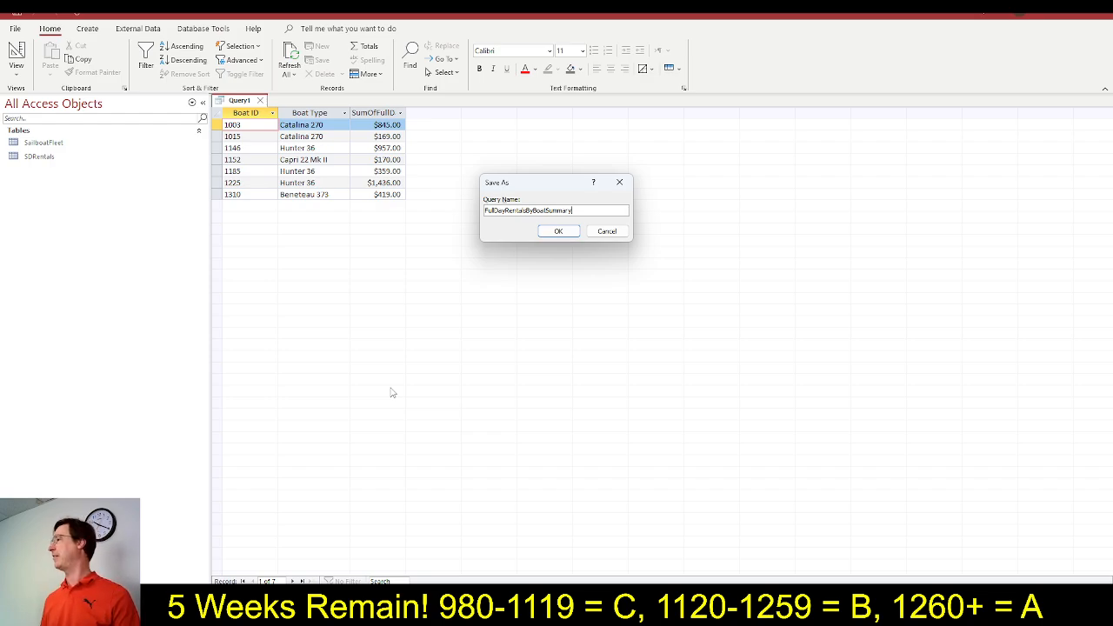
left_click(558, 231)
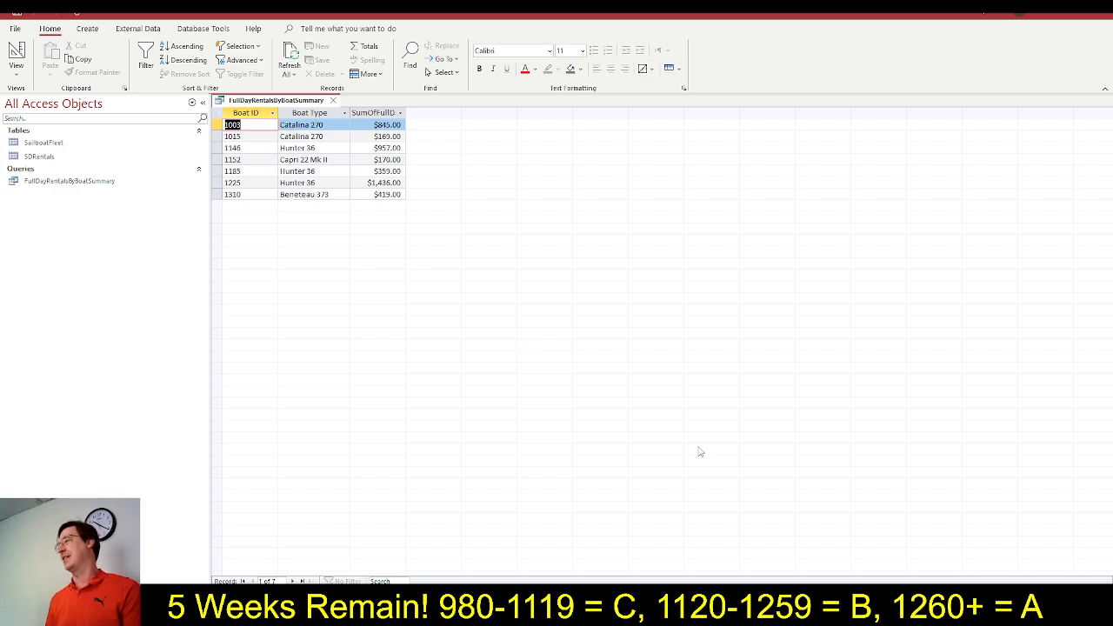
Return to SIMnet and mark step 6 as completed
key("alt+Tab")
left_click(478, 338)
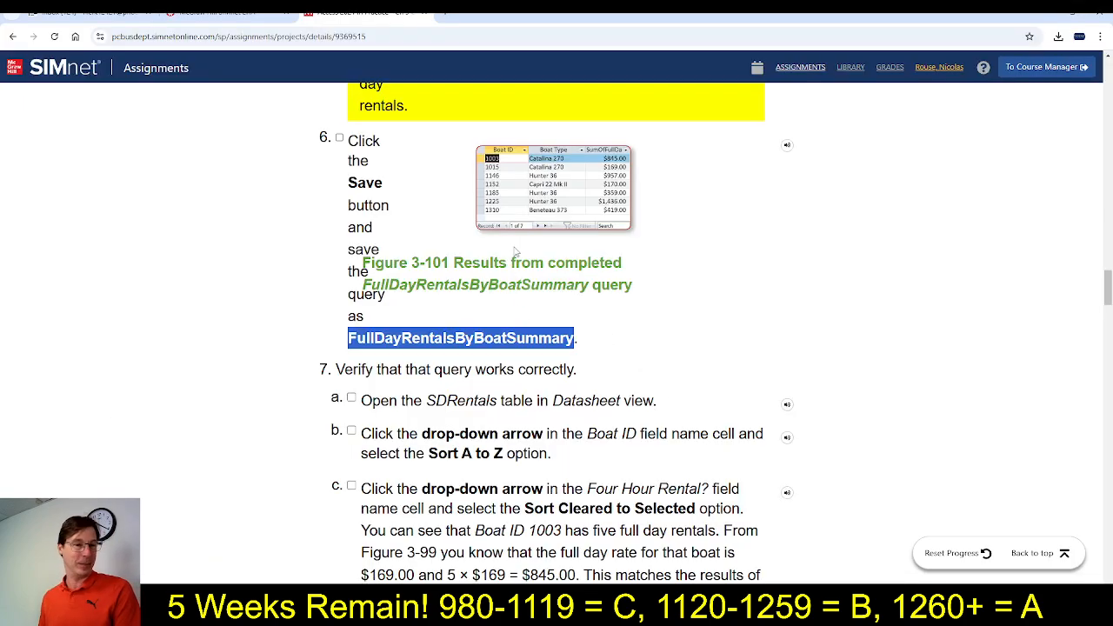
scroll(480, 352, "down", 1)
scroll(480, 352, "up", 1)
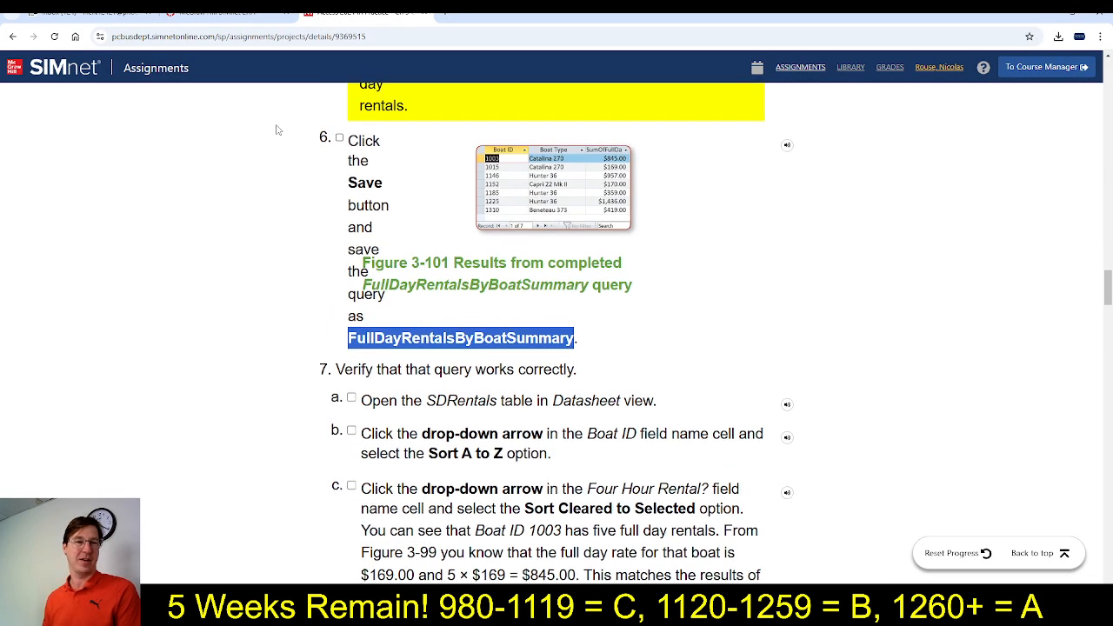
left_click(339, 138)
Read the step 7 verification instructions in SIMnet, and close the FullDayRentalsByBoatSummary query in Access
scroll(654, 440, "down", 1)
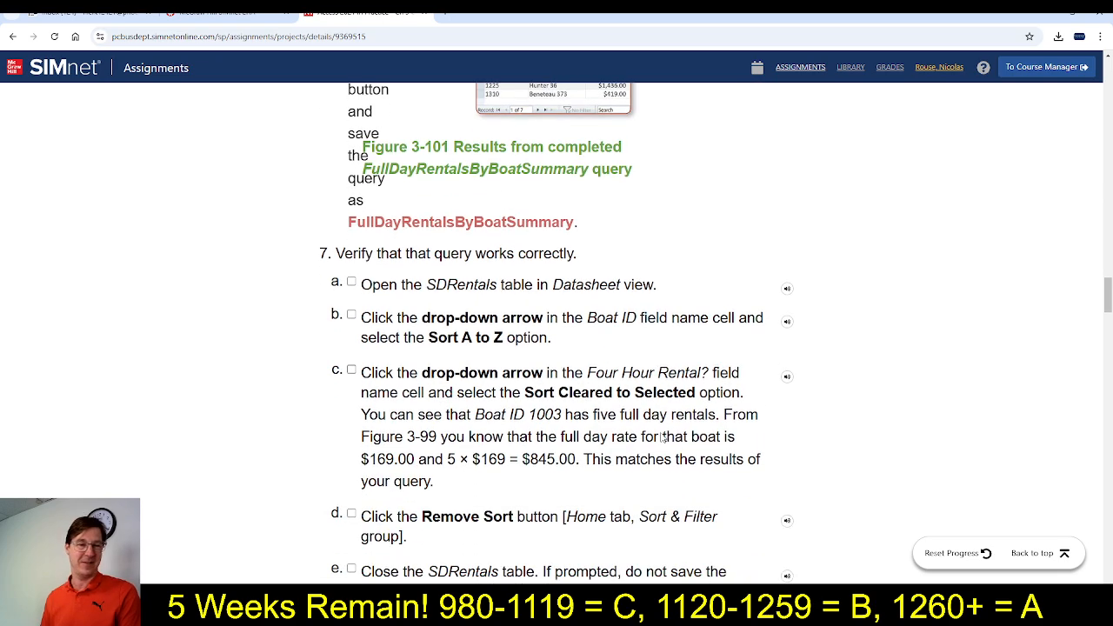
scroll(666, 438, "down", 1)
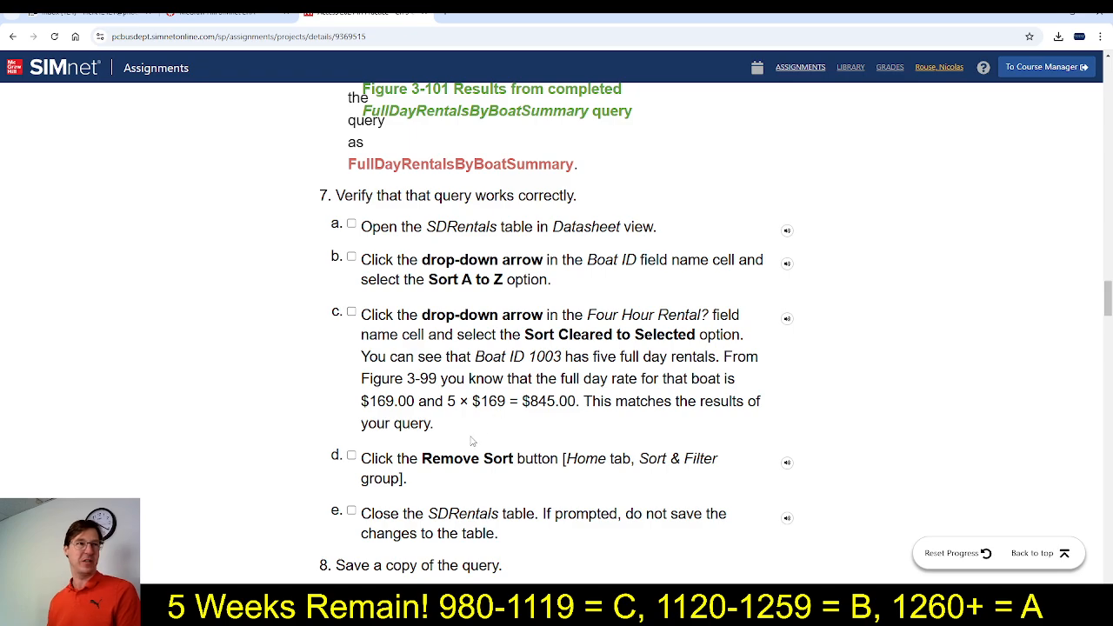
scroll(473, 440, "down", 2)
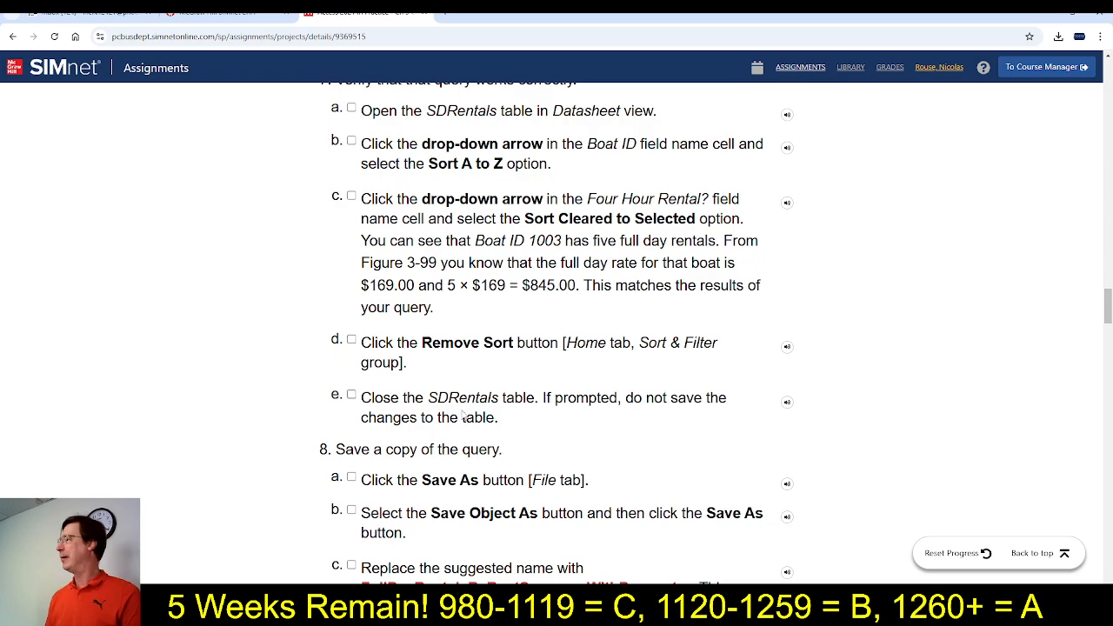
scroll(468, 406, "down", 1)
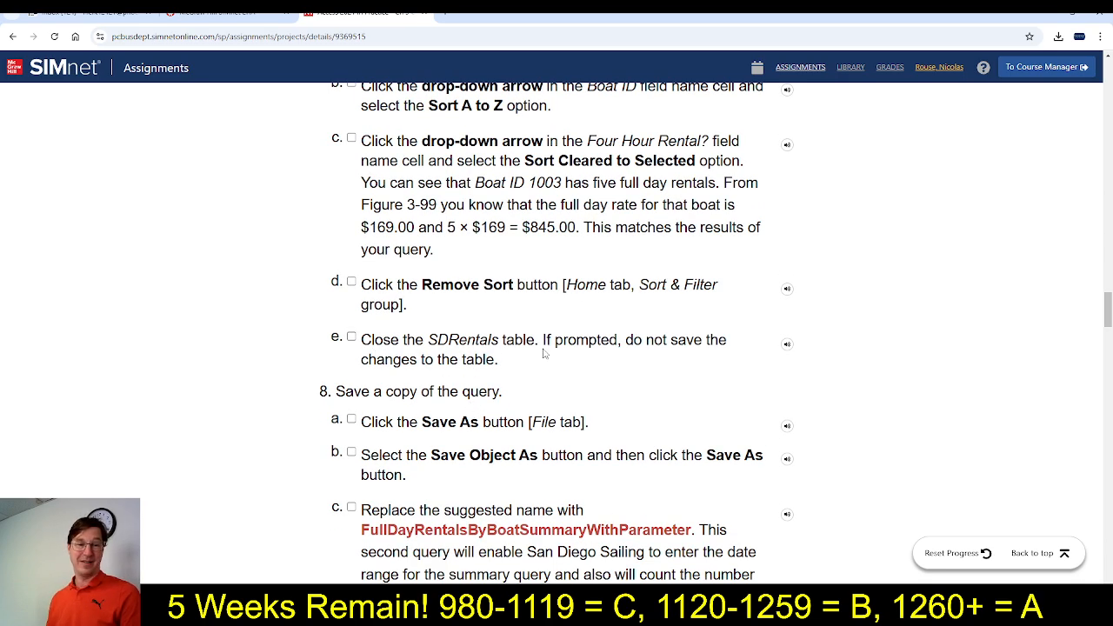
key("alt+Tab")
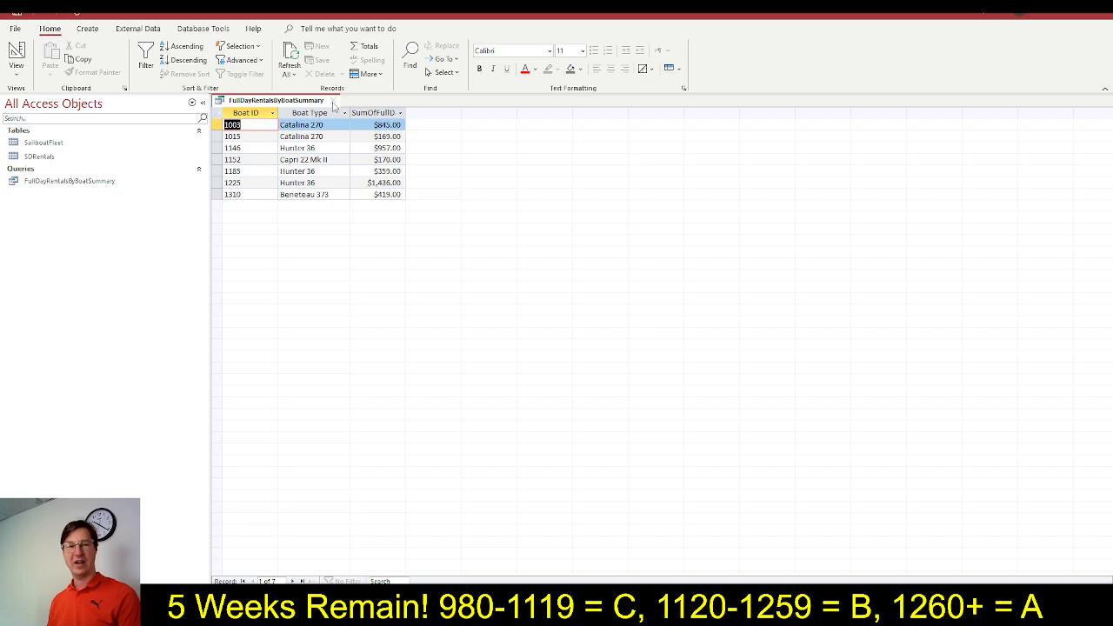
left_click(333, 101)
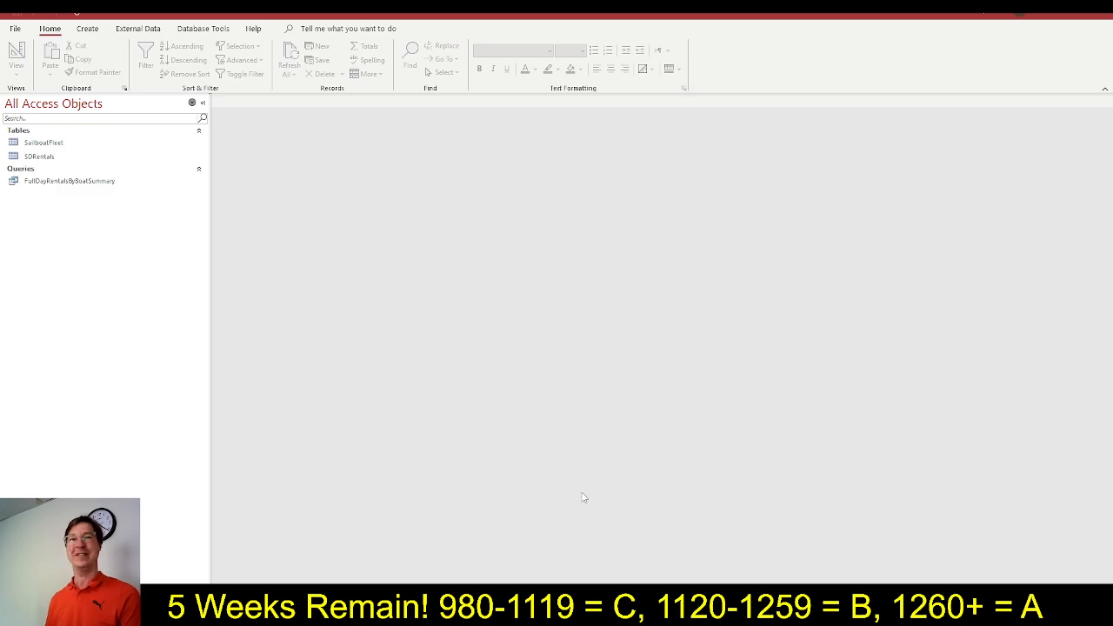
Read the step 8 instructions in SIMnet, and mark steps 7a through 7e as completed
key("alt+Tab")
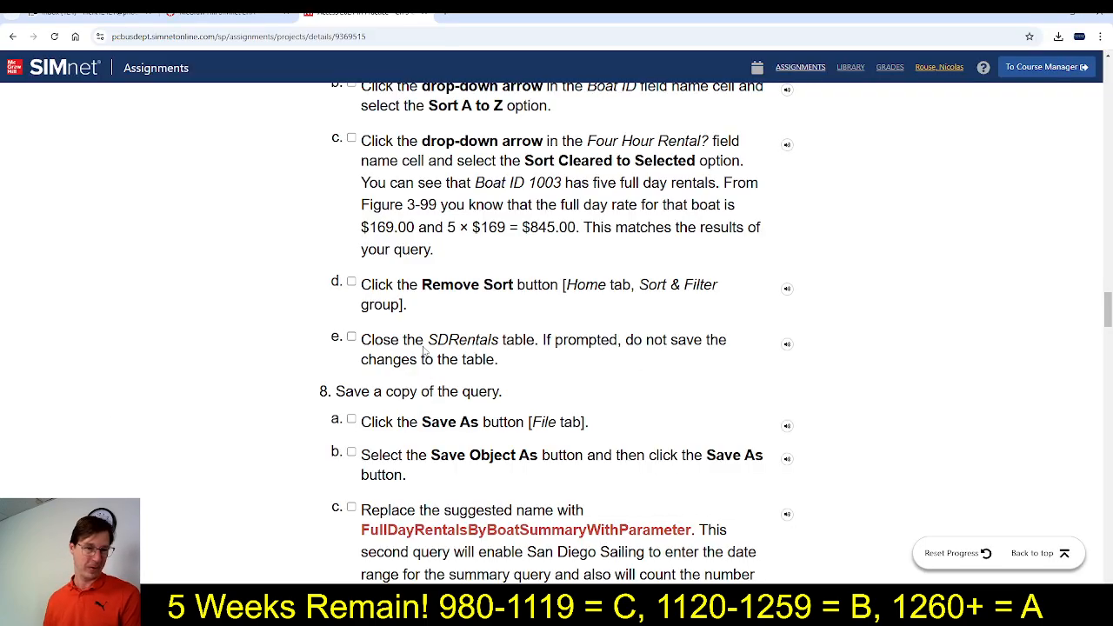
scroll(503, 546, "down", 2)
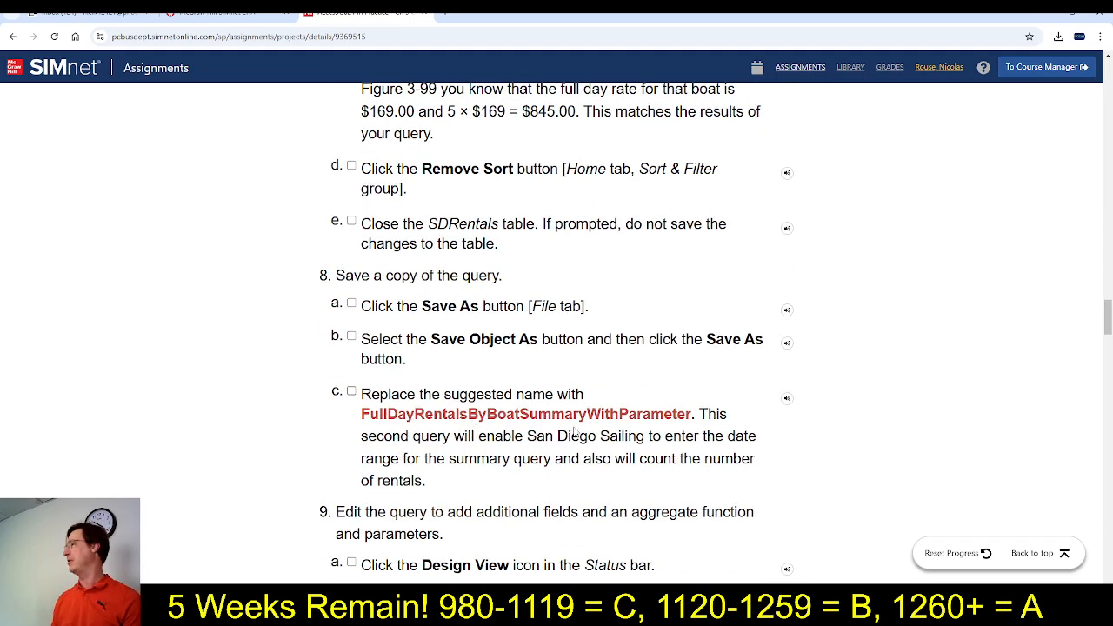
scroll(545, 450, "up", 3)
scroll(477, 431, "up", 2)
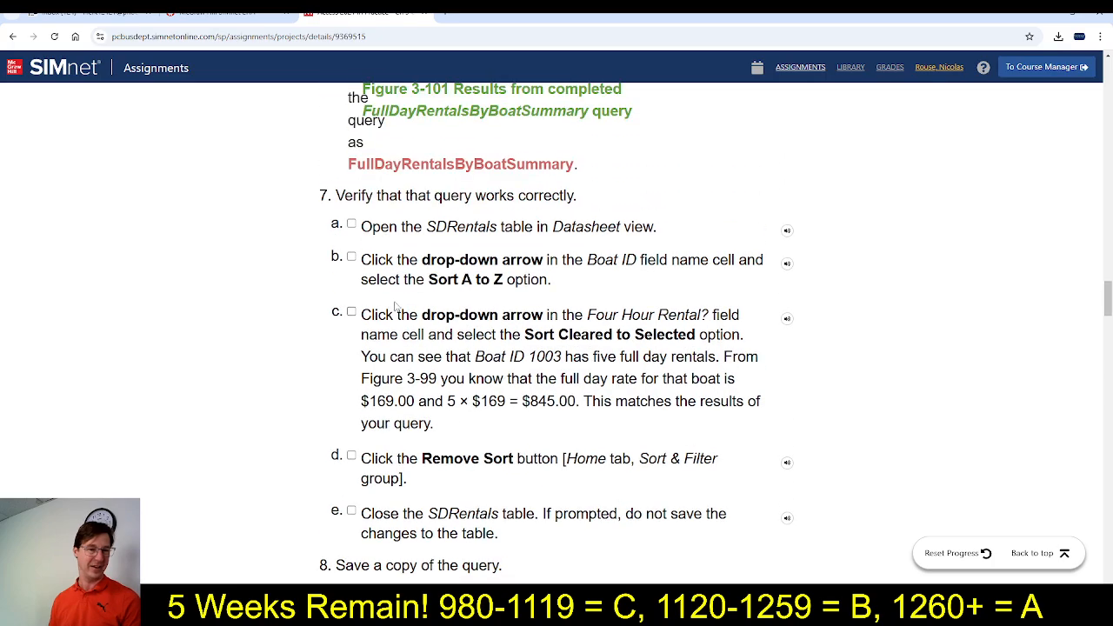
left_click(352, 224)
left_click(351, 257)
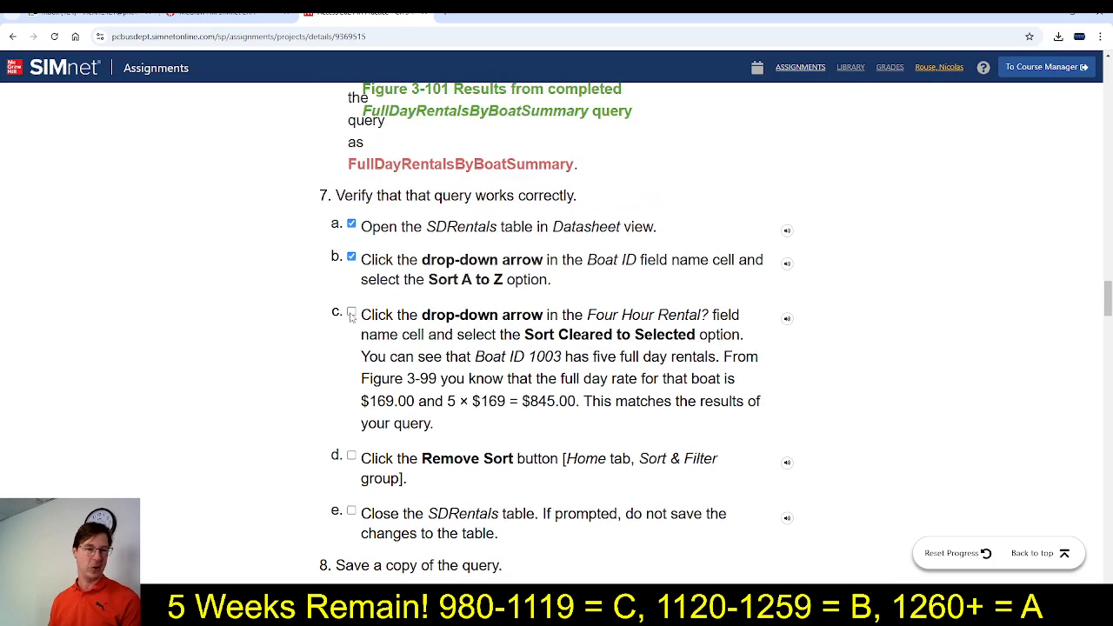
left_click(352, 311)
left_click(351, 455)
left_click(352, 510)
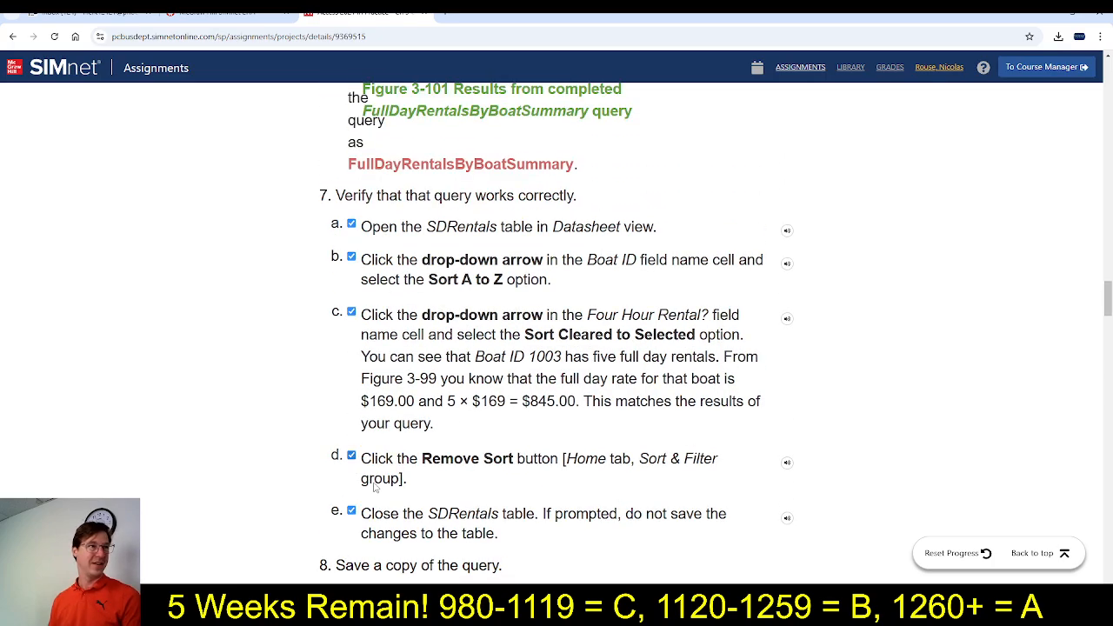
Read step 8 in SIMnet, switch to Access, and copy and paste the FullDayRentalsByBoatSummary query within the database objects
scroll(382, 487, "down", 5)
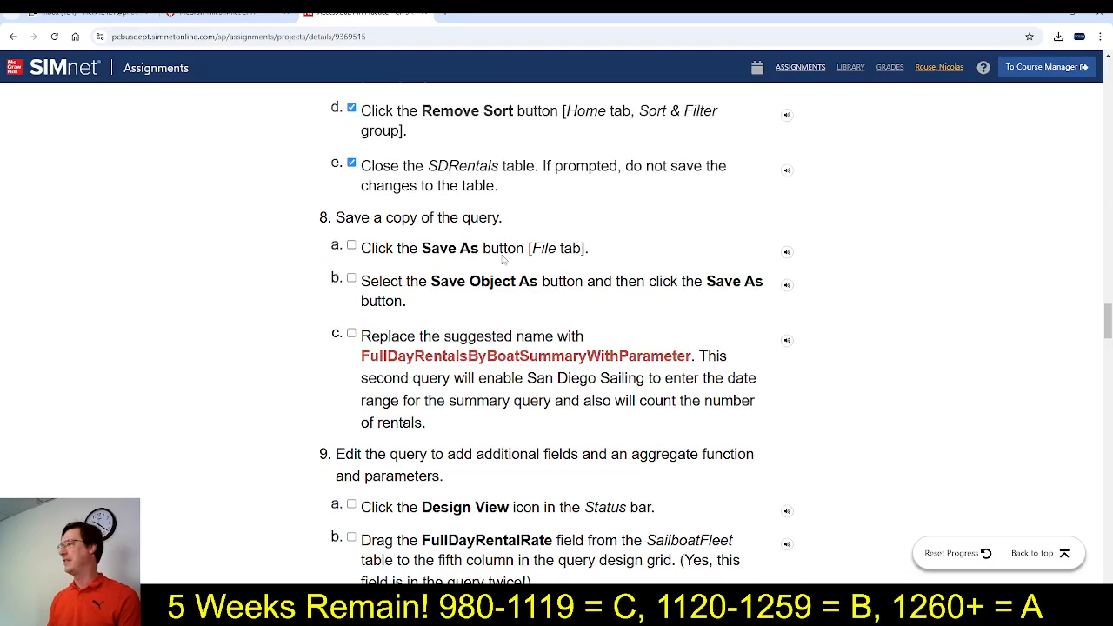
key("alt+Tab")
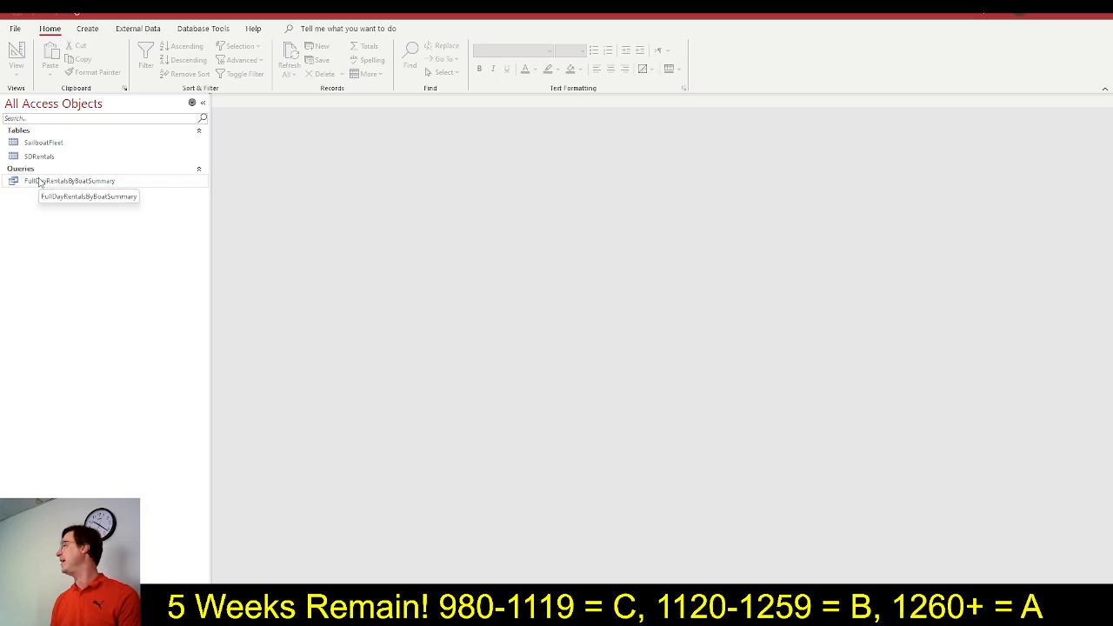
right_click(54, 184)
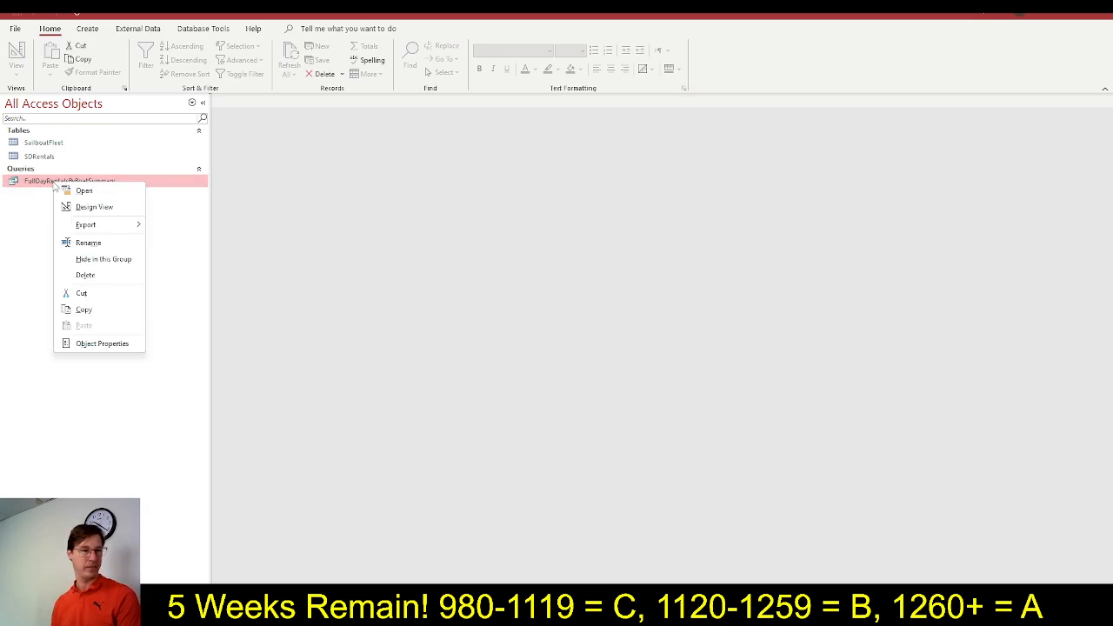
left_click(77, 315)
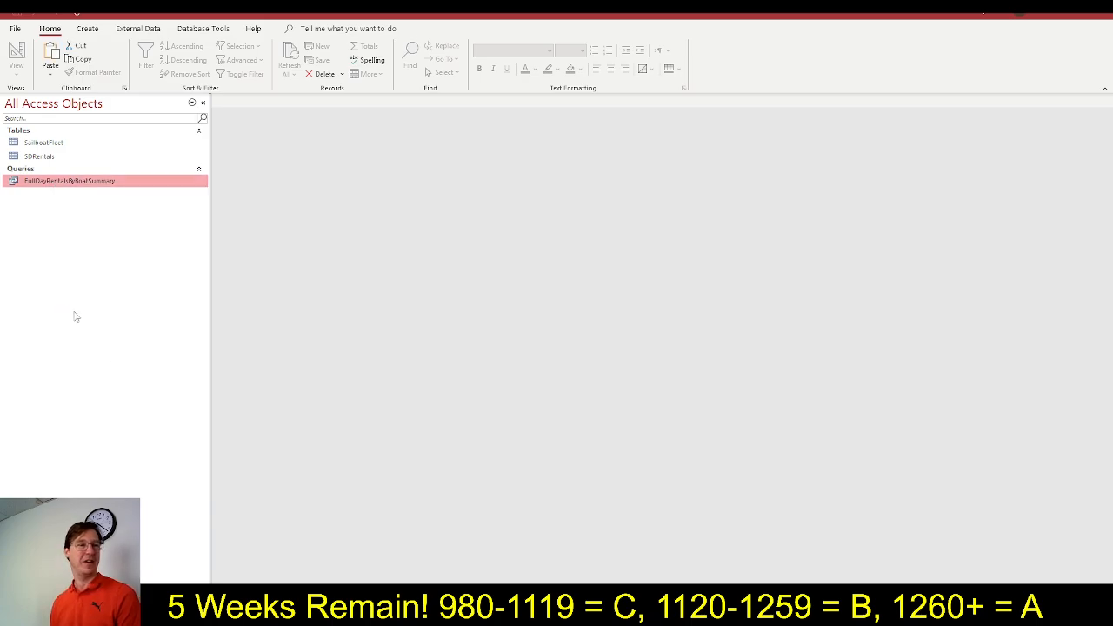
right_click(99, 273)
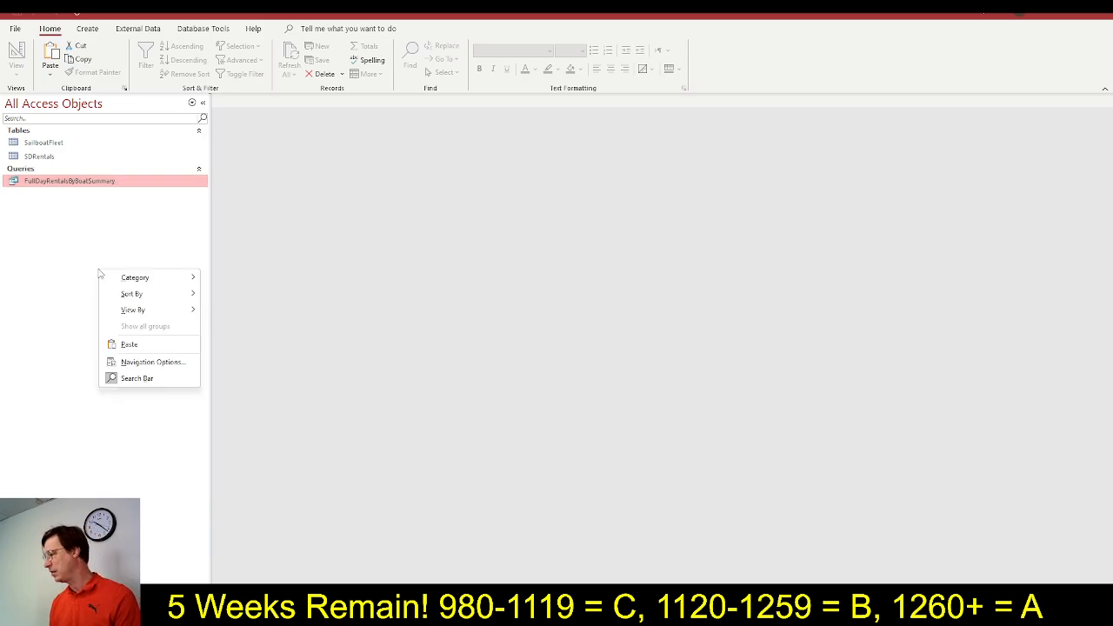
left_click(129, 345)
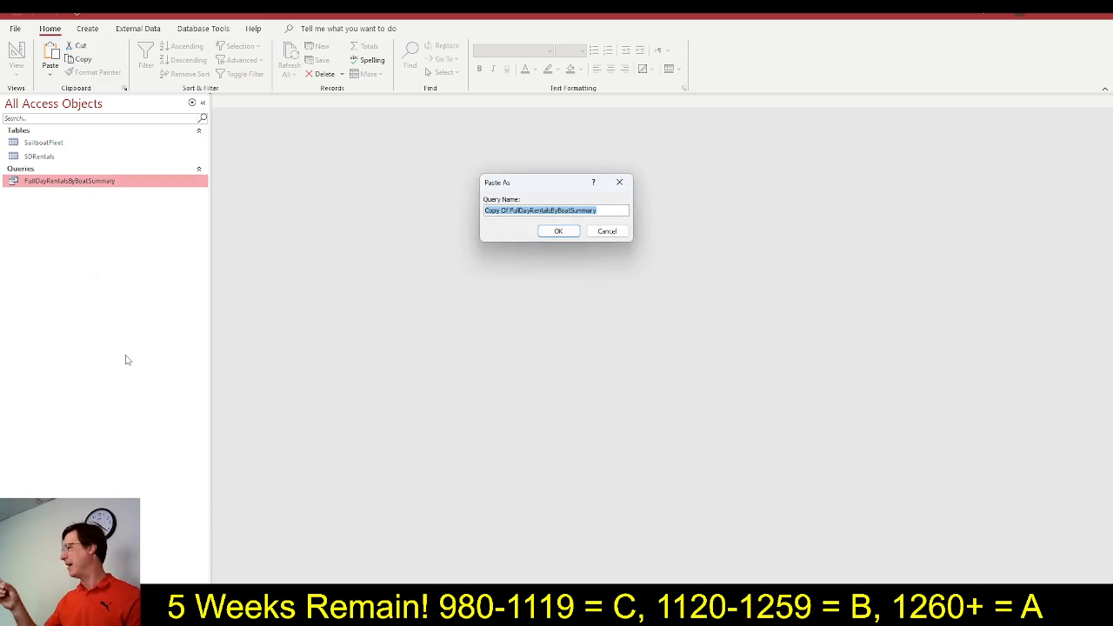
Copy the query name from SIMnet step 8c and save the pasted Access query as FullDayRentalsByBoatSummaryWithParameter
key("alt+Tab")
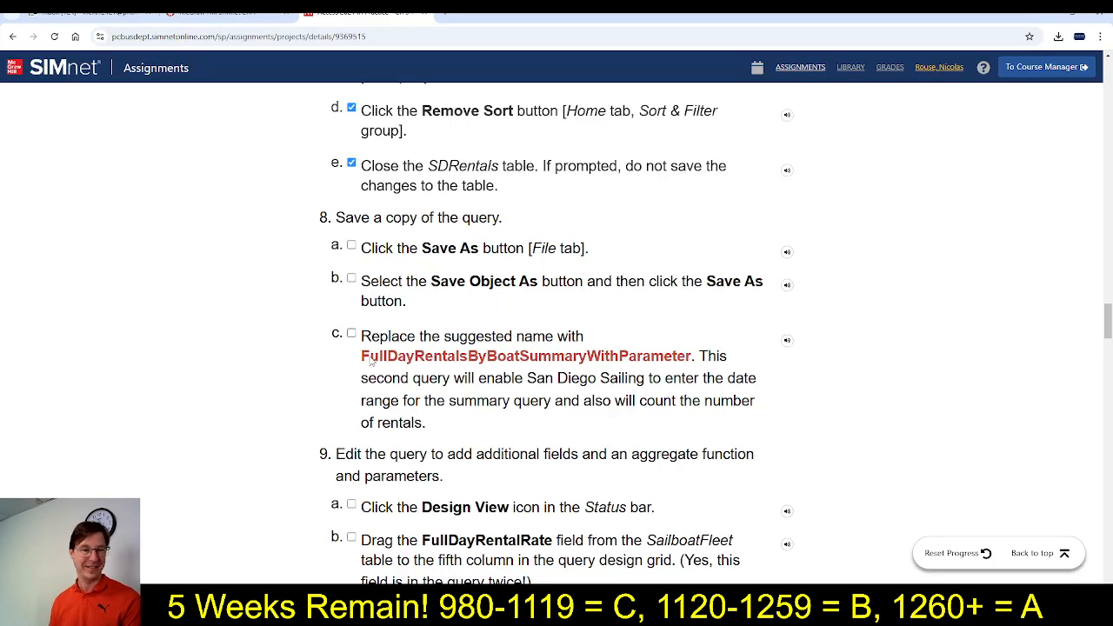
left_click_drag(361, 362, 696, 360)
key("ctrl+c")
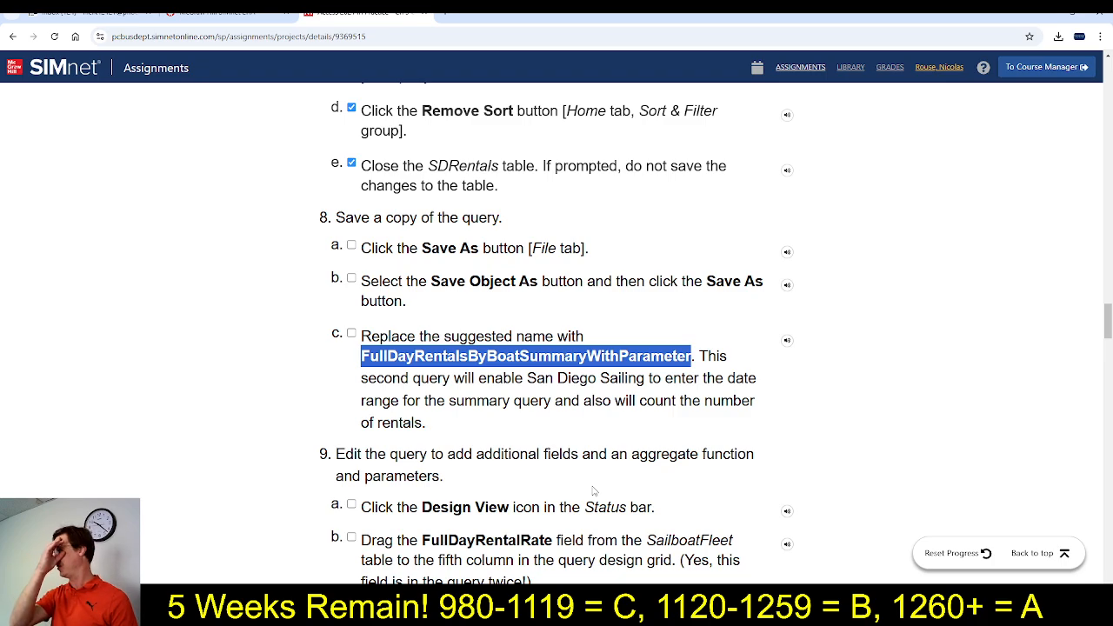
key("alt+Tab")
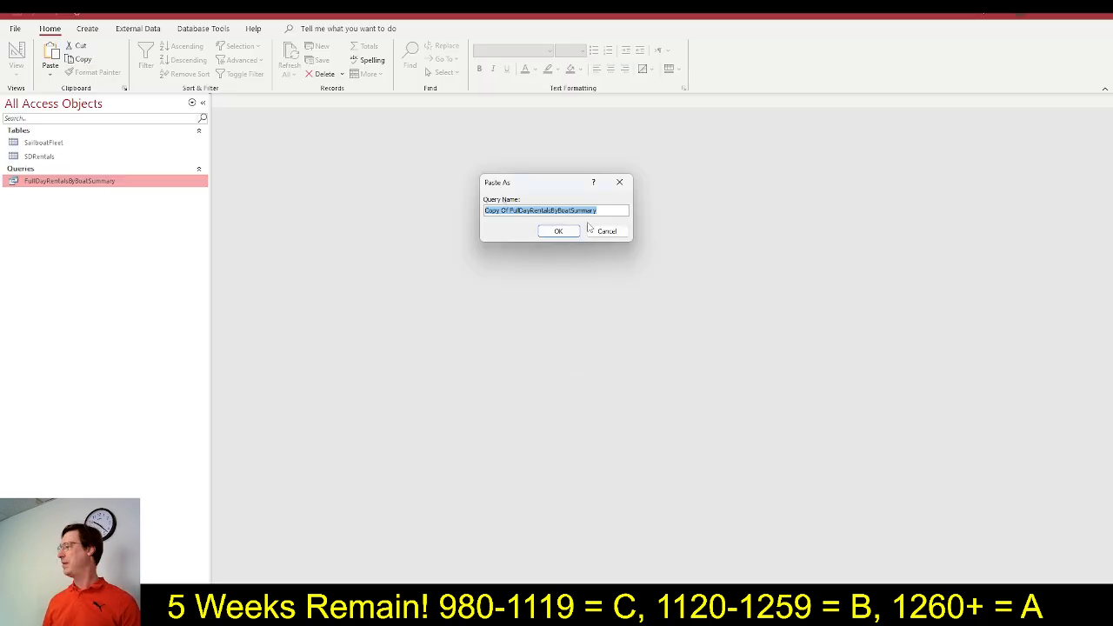
key("ctrl+v")
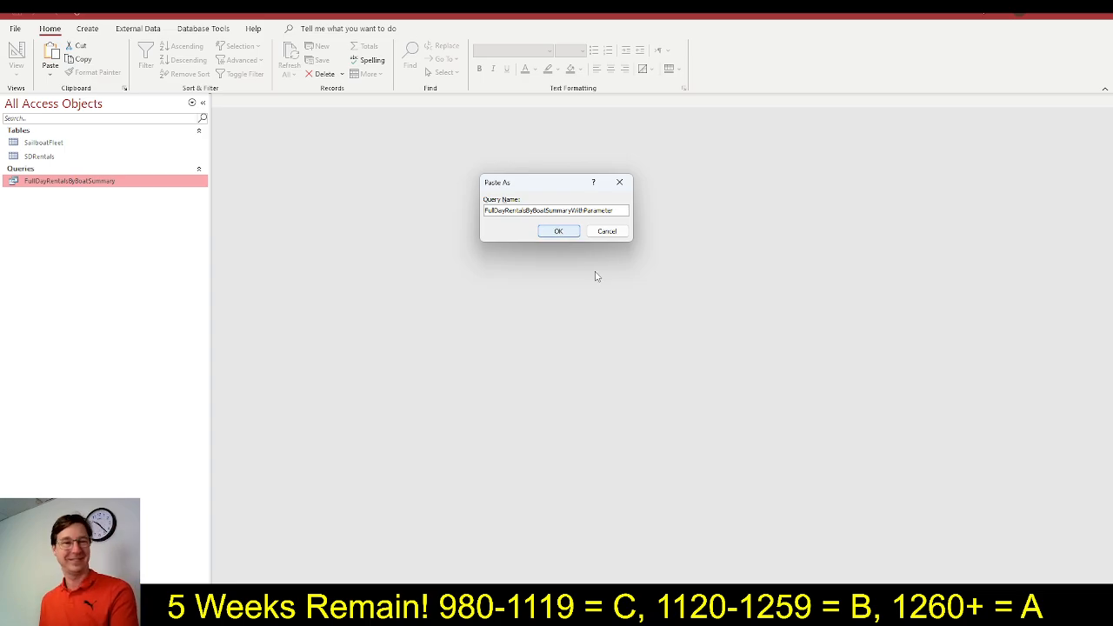
left_click(551, 233)
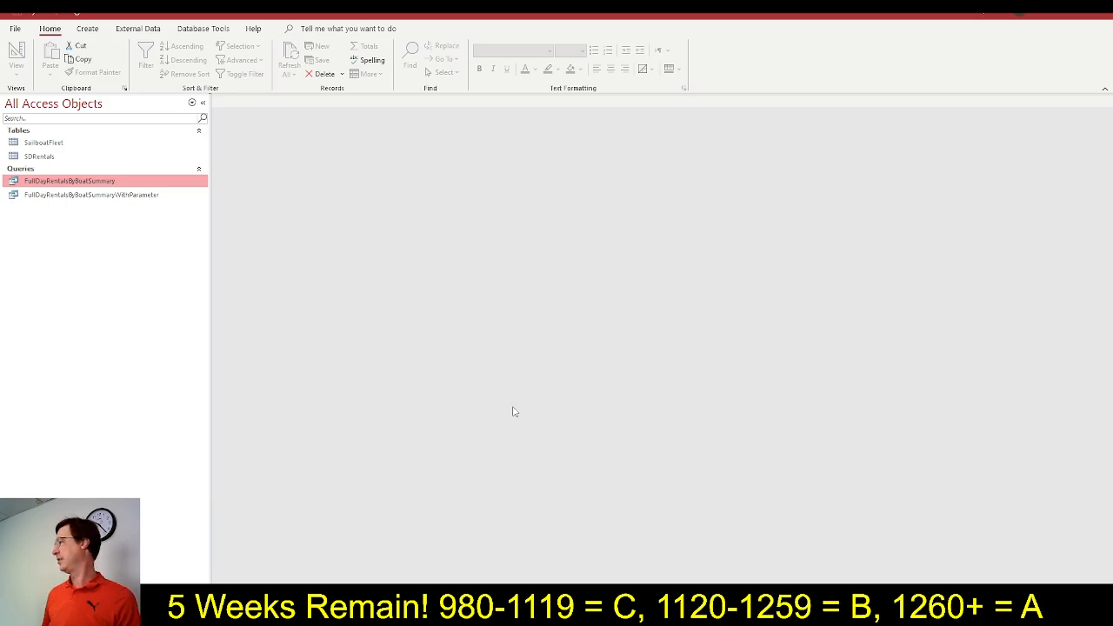
Return to SIMnet and mark steps 8a through 8c as completed
key("alt+Tab")
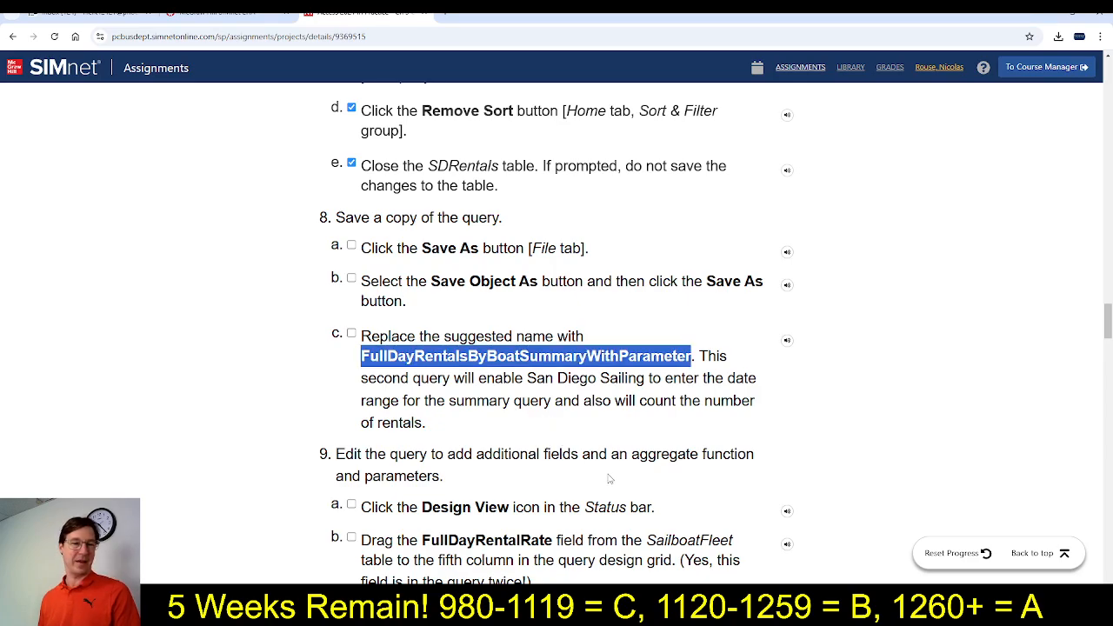
left_click(352, 246)
left_click(351, 278)
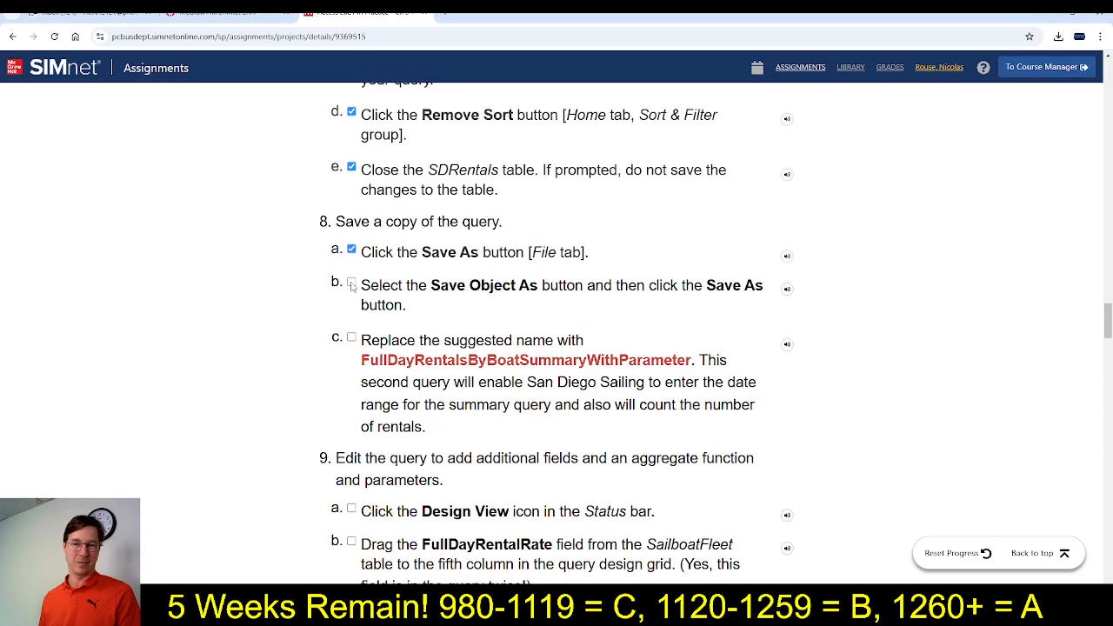
left_click(352, 341)
Read the step 9 instructions in SIMnet, and open the FullDayRentalsByBoatSummaryWithParameter query in Design View in Access
scroll(538, 414, "down", 3)
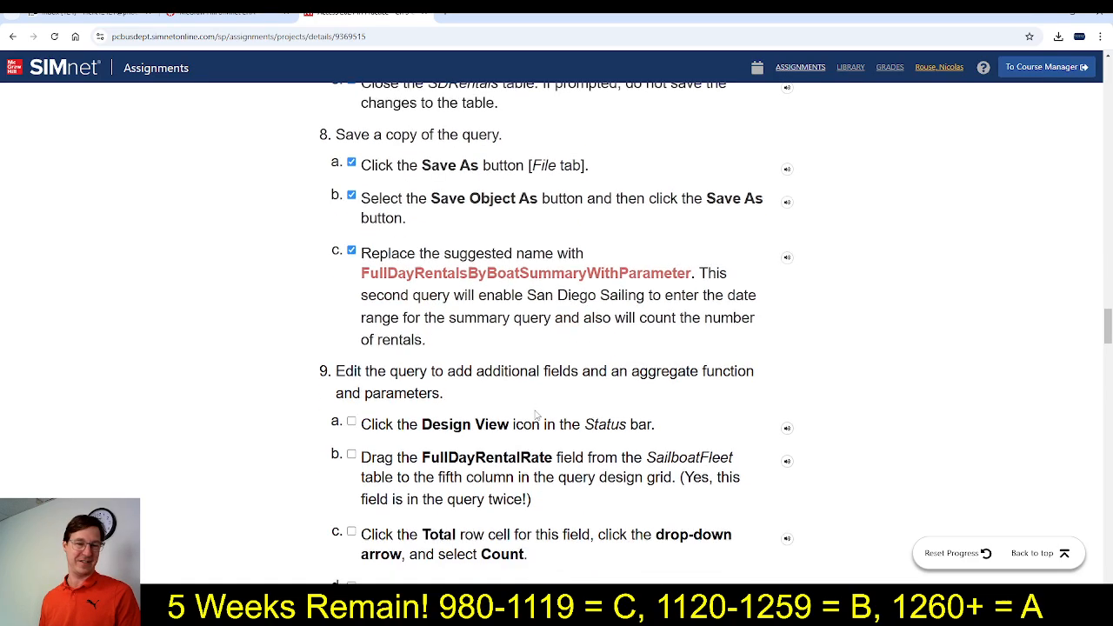
scroll(537, 414, "down", 1)
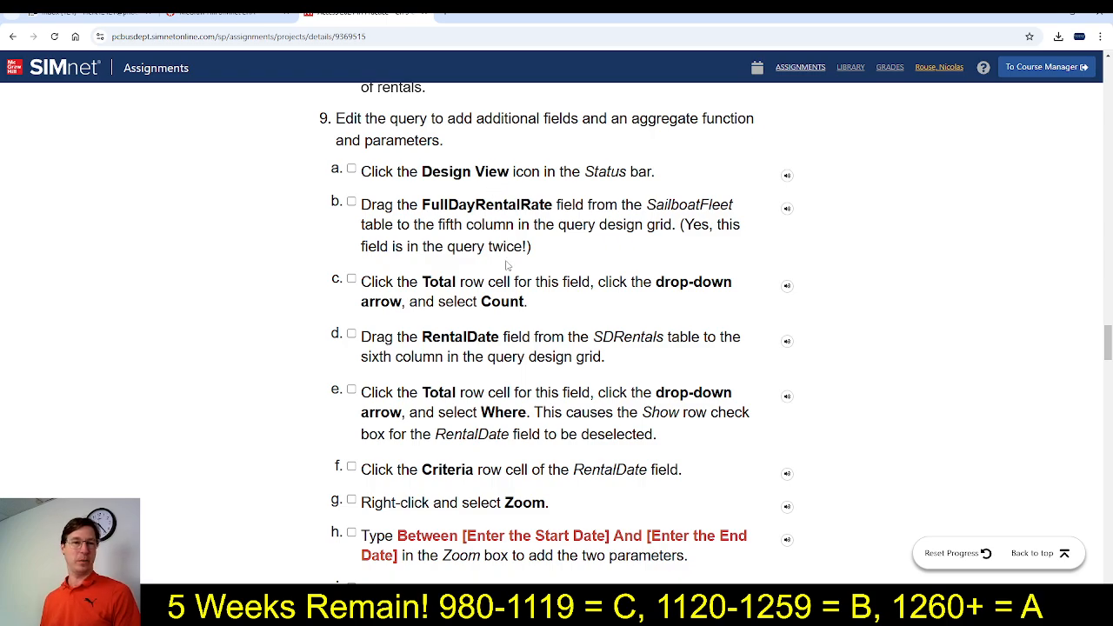
key("alt+Tab")
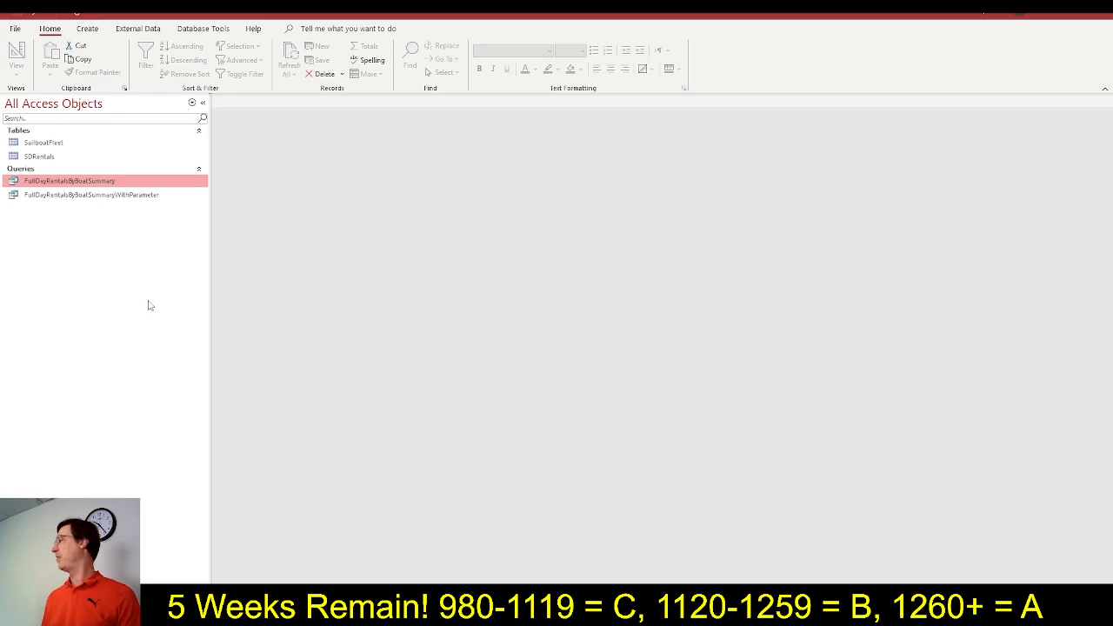
right_click(71, 196)
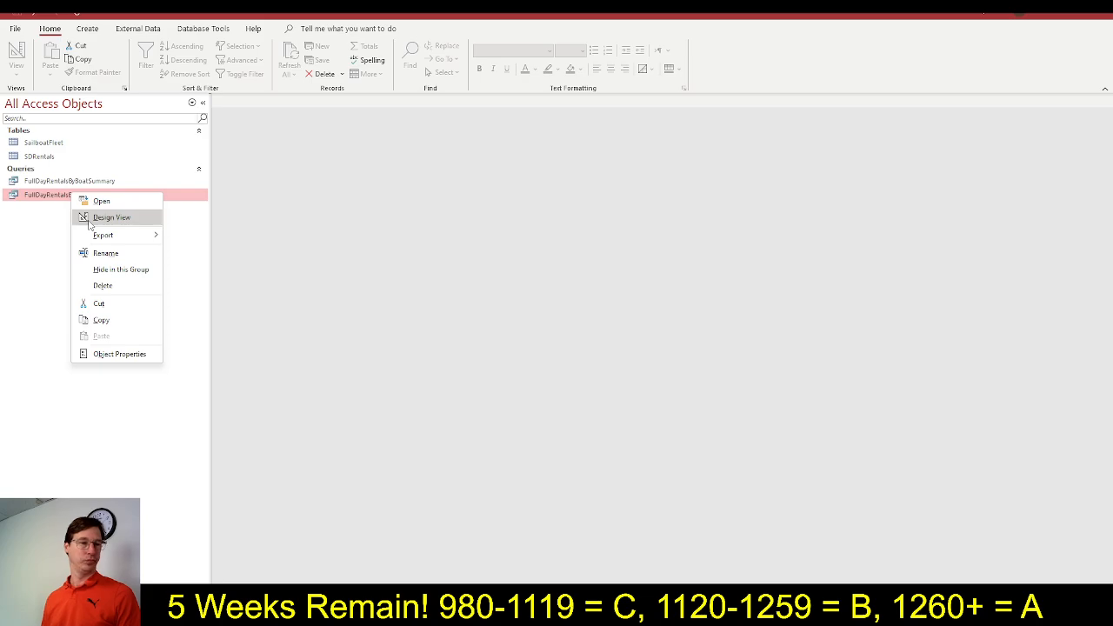
left_click(89, 225)
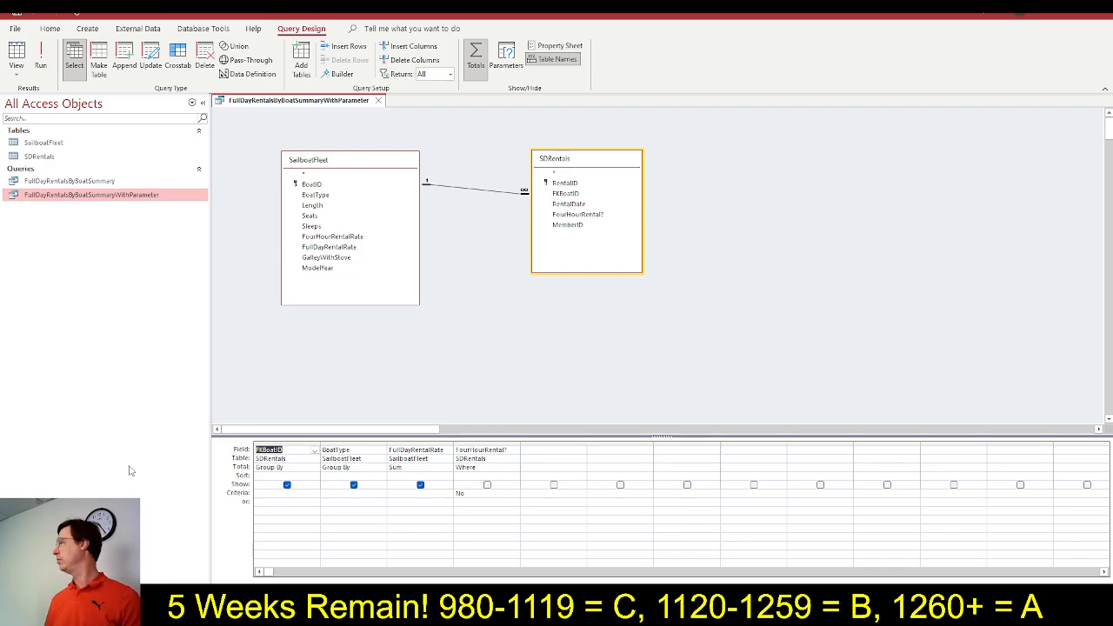
Return to SIMnet, mark step 9a as completed, and read the step 9b instruction
key("alt+Tab")
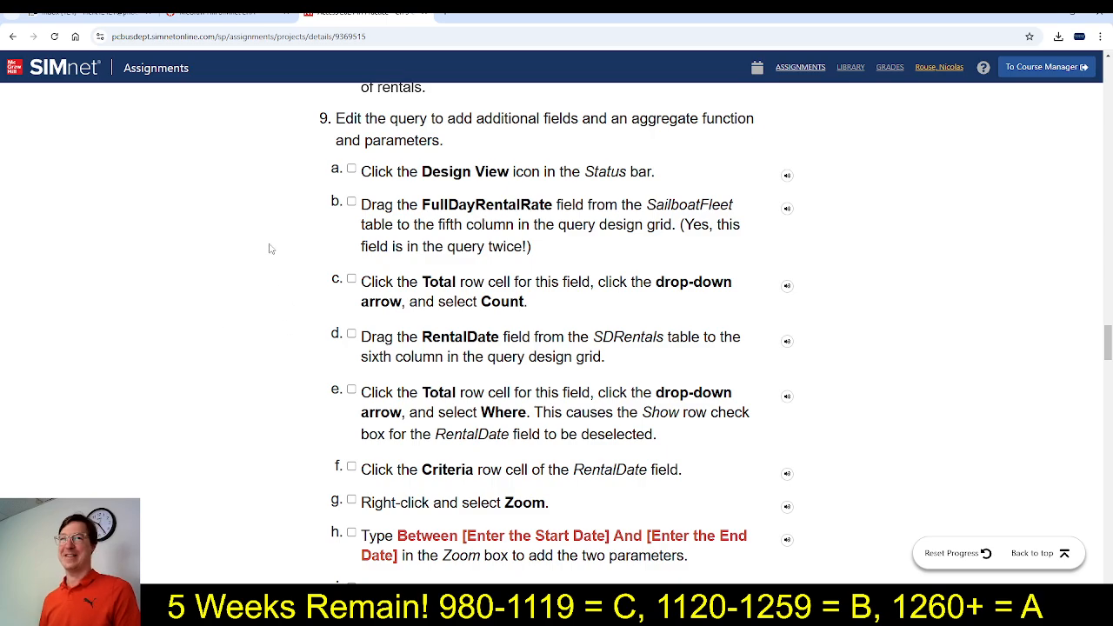
left_click(351, 169)
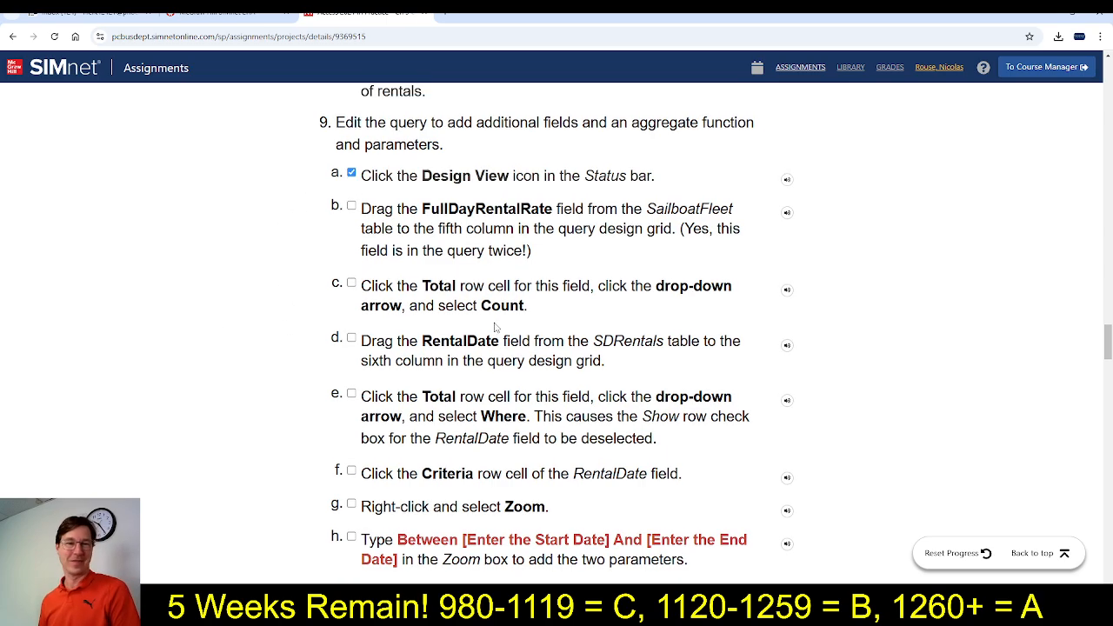
scroll(497, 327, "down", 1)
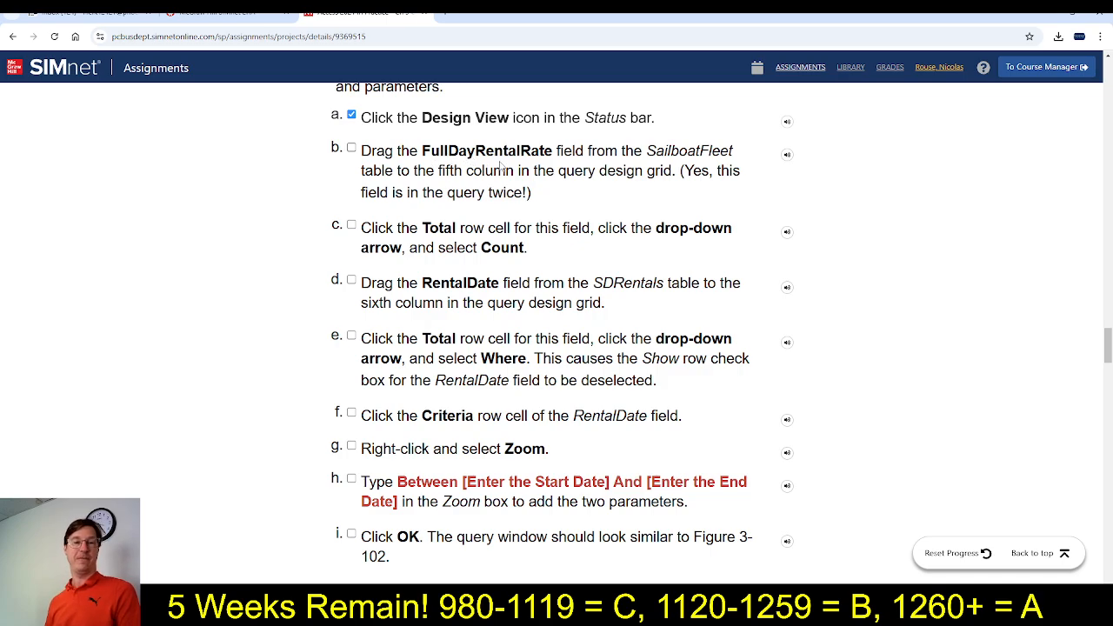
In Access, add SailboatFleet's FullDayRentalRate field to the query's fifth column, and mark step 9b as completed in SIMnet
key("alt+Tab")
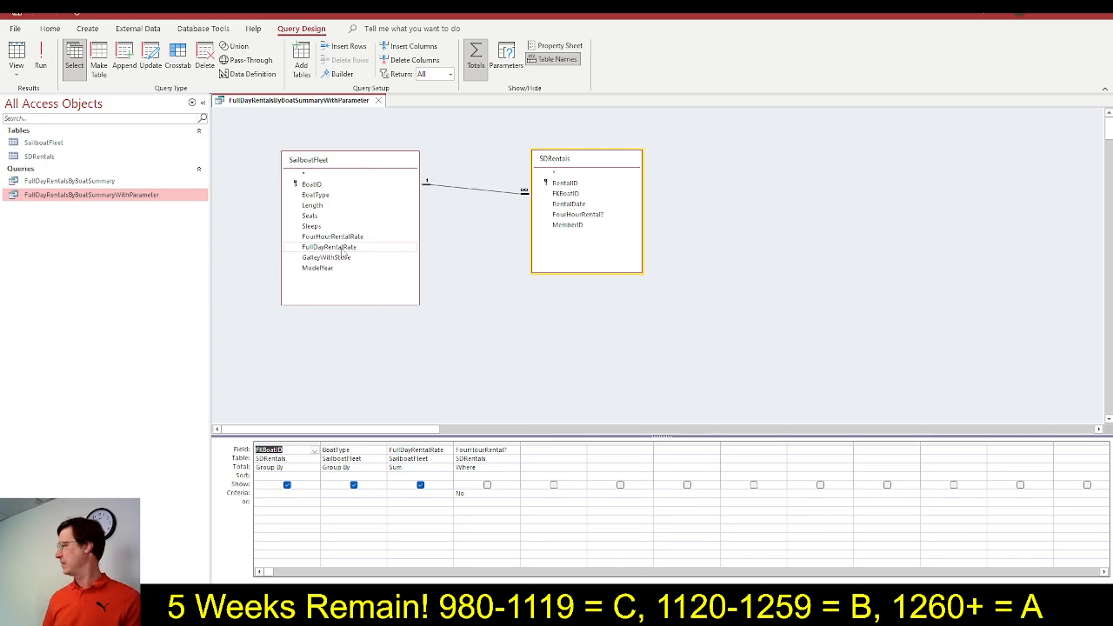
double_click(344, 250)
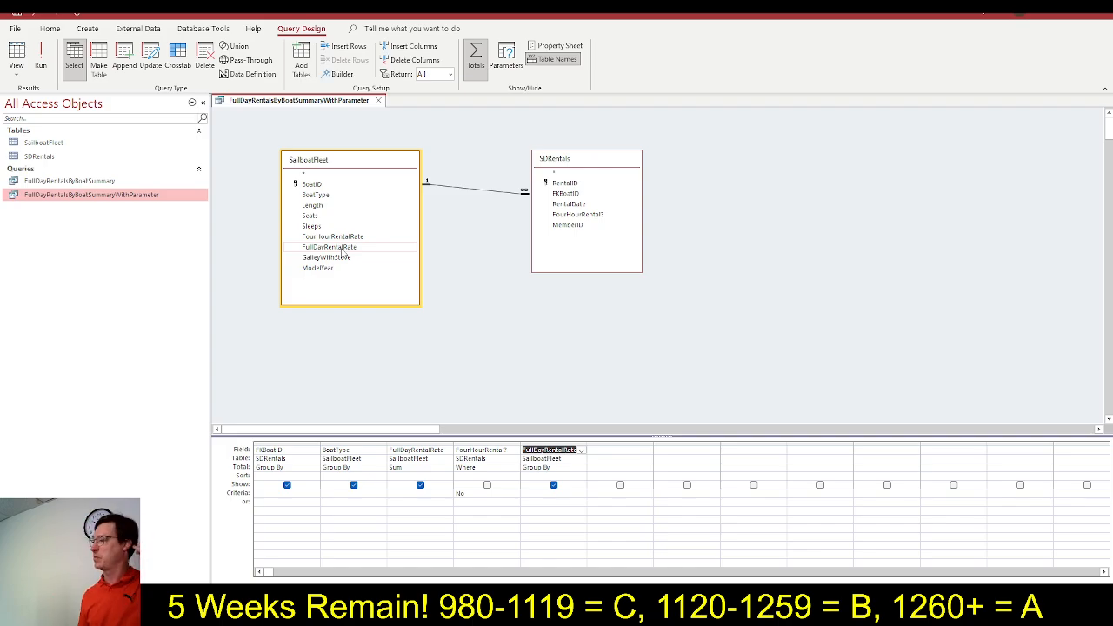
key("alt+Tab")
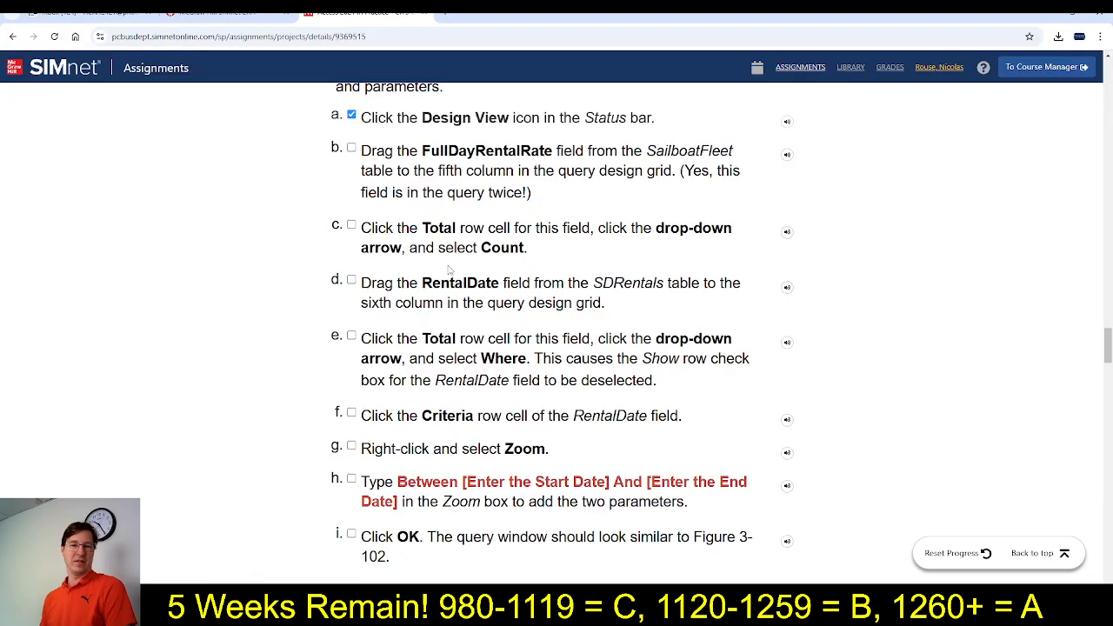
left_click(351, 150)
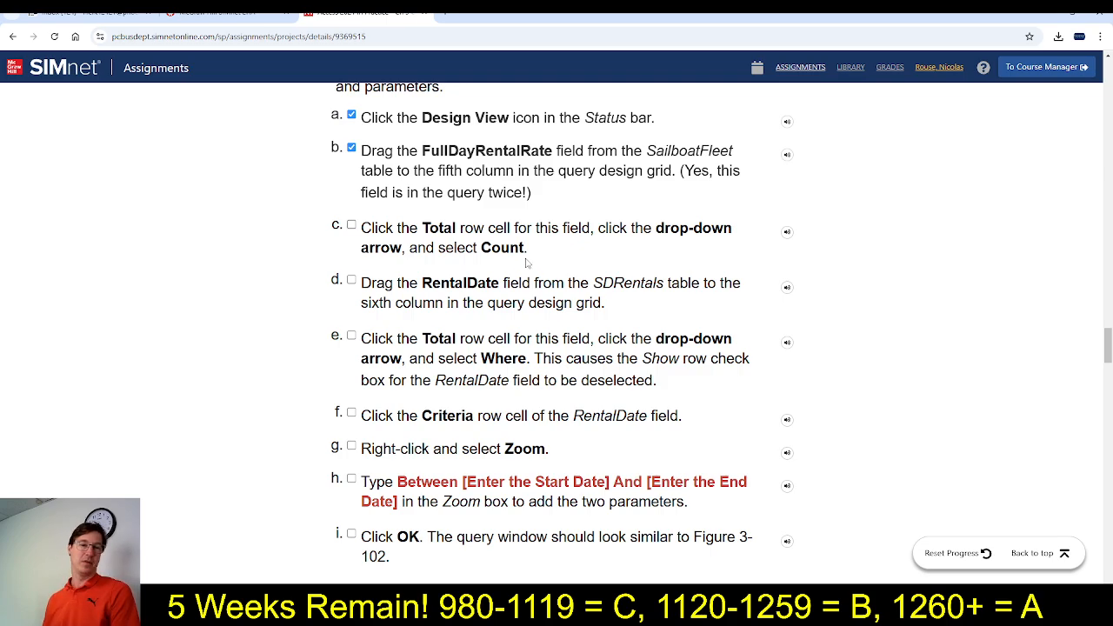
In Access, set the Total of the fifth-column FullDayRentalRate field to Count, and mark step 9c as completed in SIMnet
key("alt+Tab")
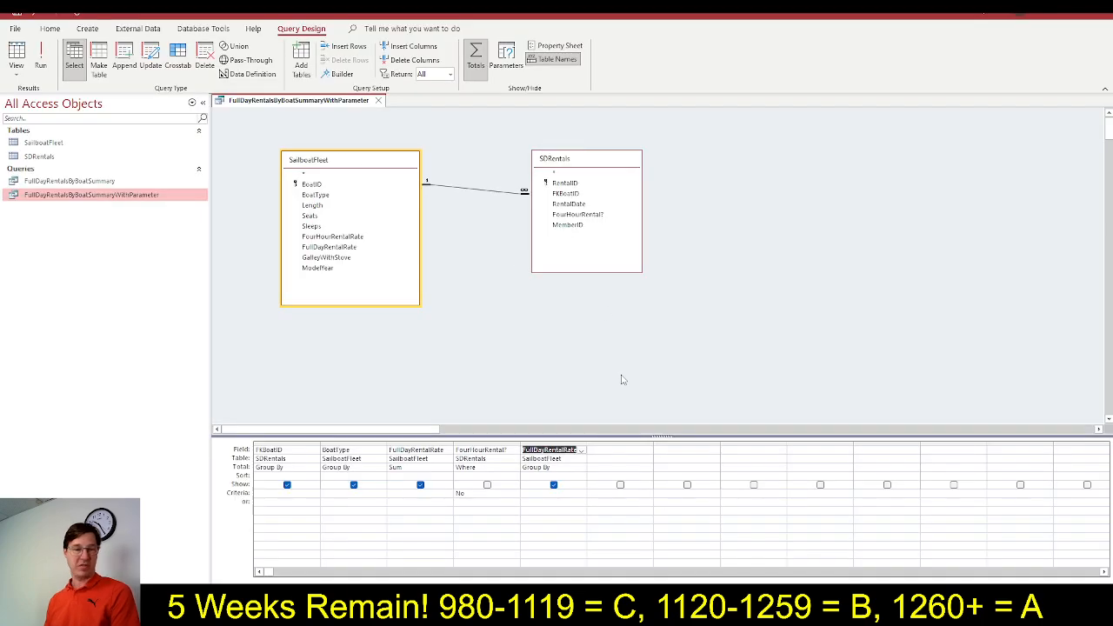
left_click(547, 467)
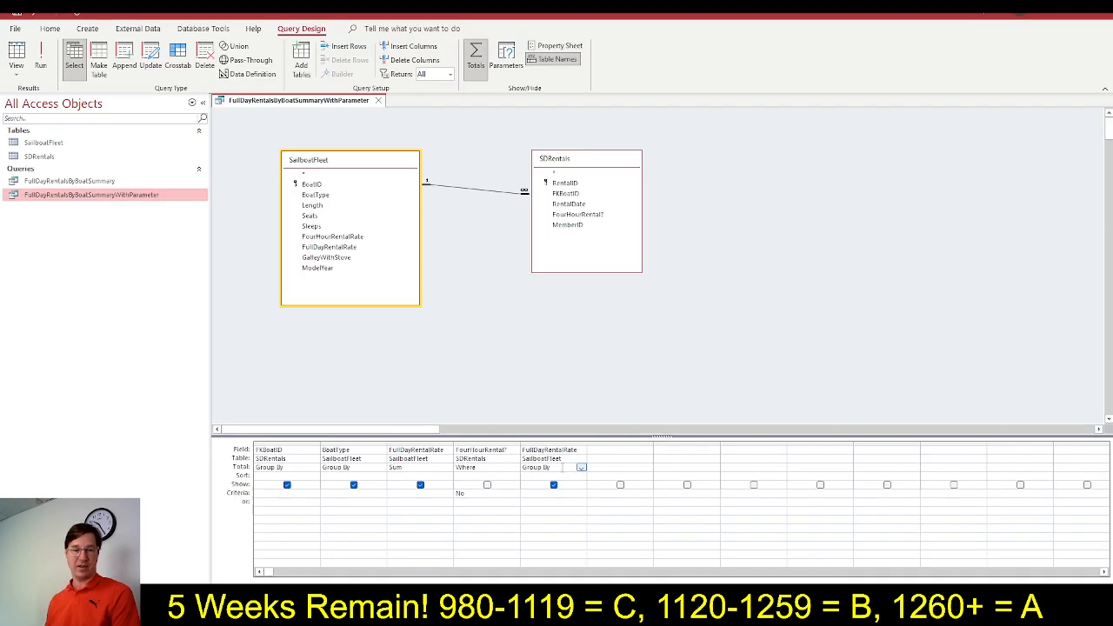
left_click(581, 468)
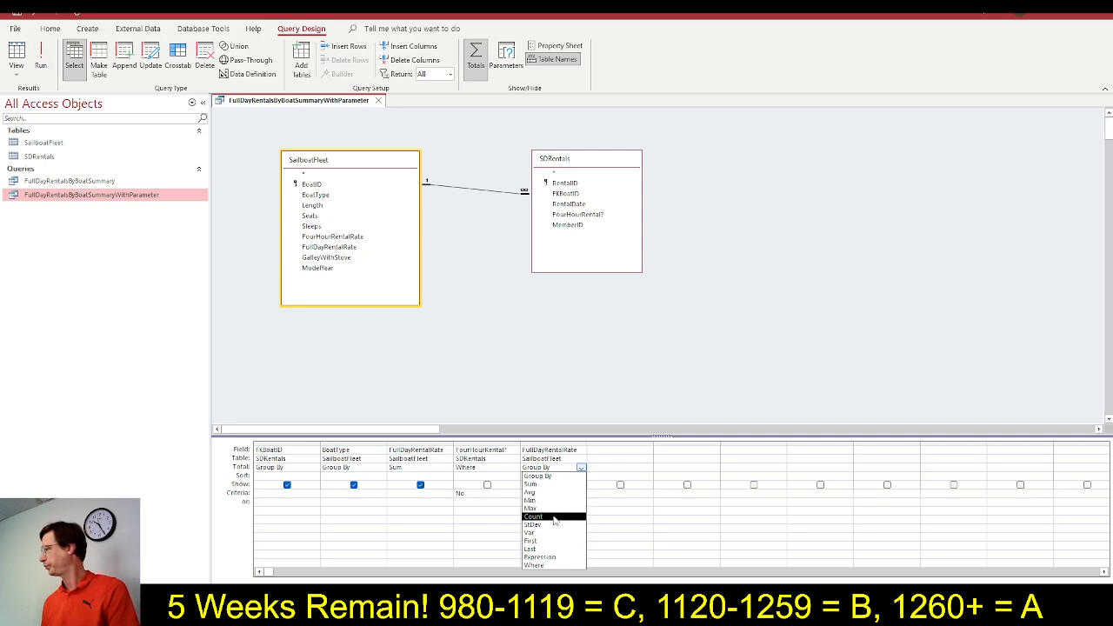
left_click(554, 518)
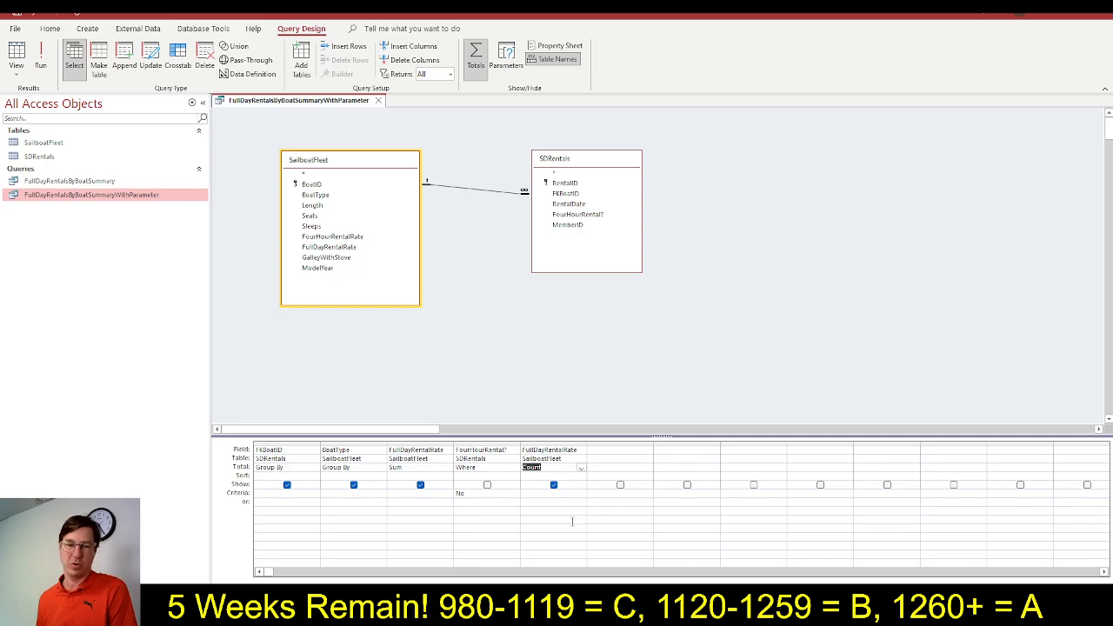
key("alt+Tab")
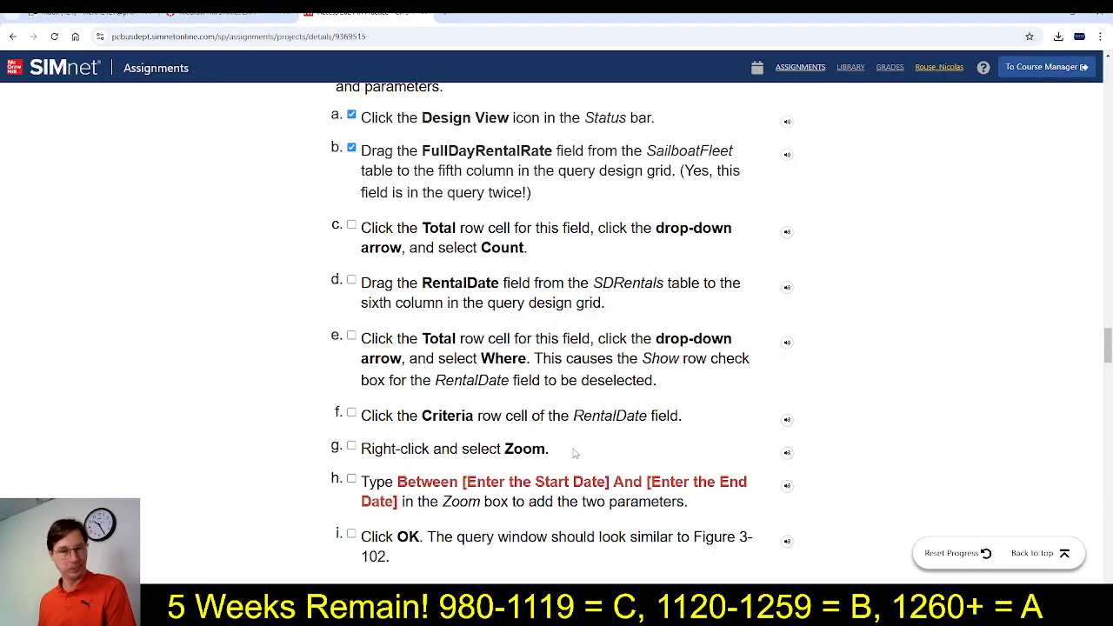
left_click(351, 225)
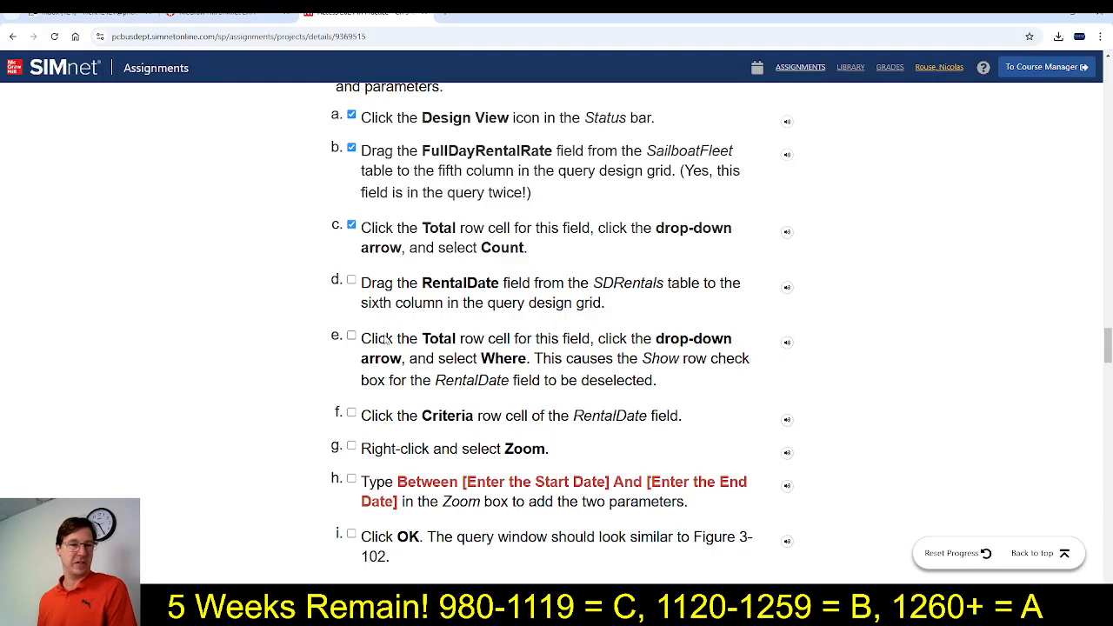
Read step 9d, add SDRentals' RentalDate field to the query's sixth column in Access, and return to SIMnet
scroll(385, 366, "down", 1)
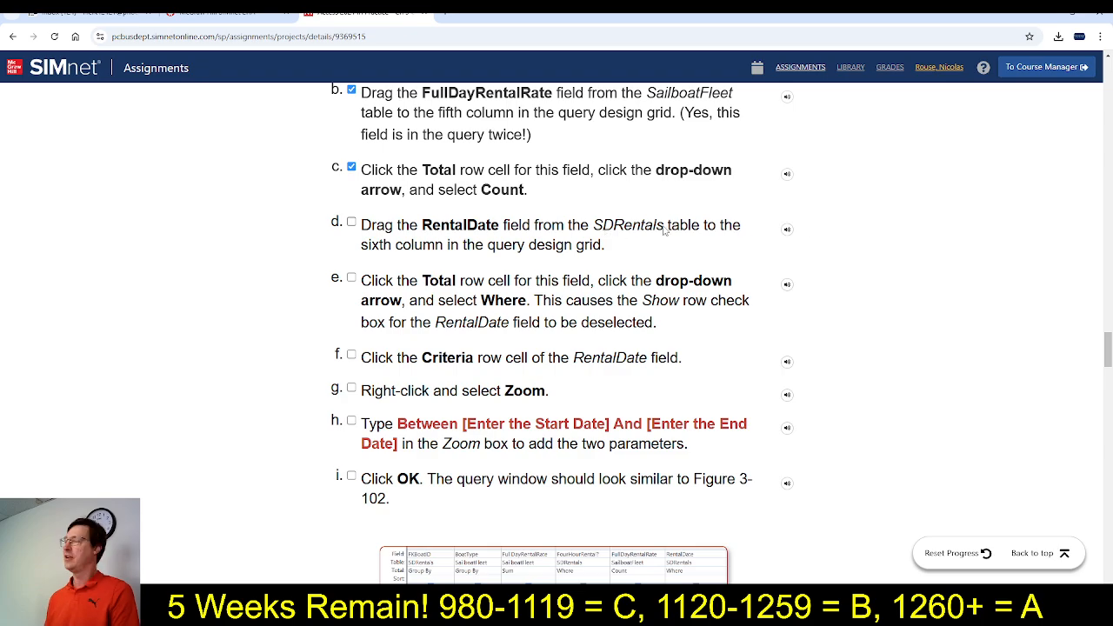
key("alt+Tab")
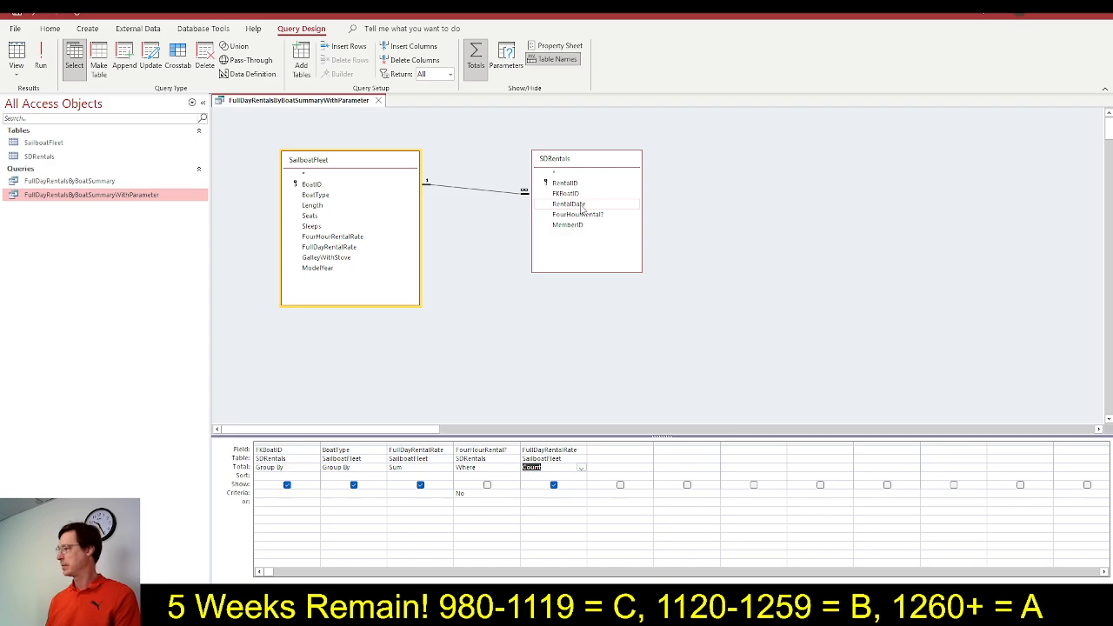
double_click(574, 205)
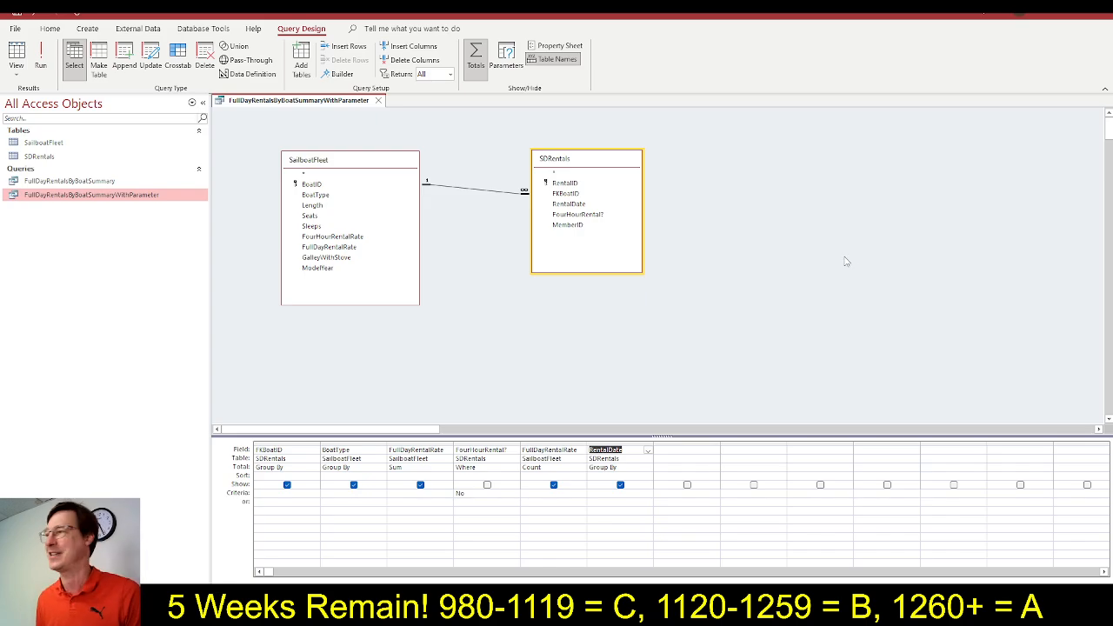
key("alt+Tab")
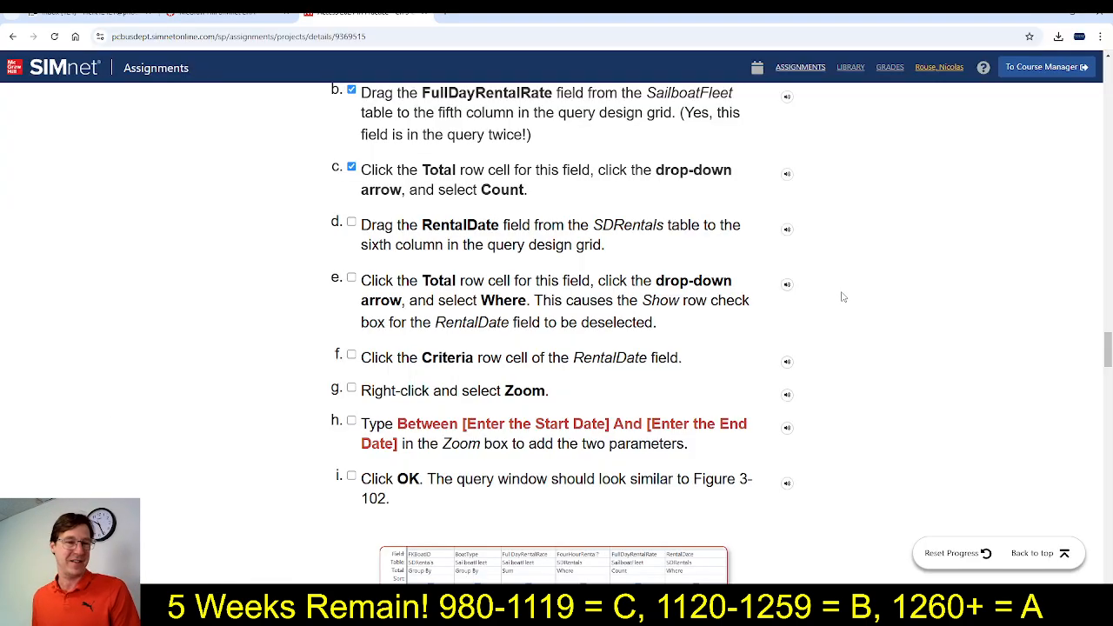
Check the RentalDate column in Access, and mark step 9d as completed in SIMnet
key("alt+Tab")
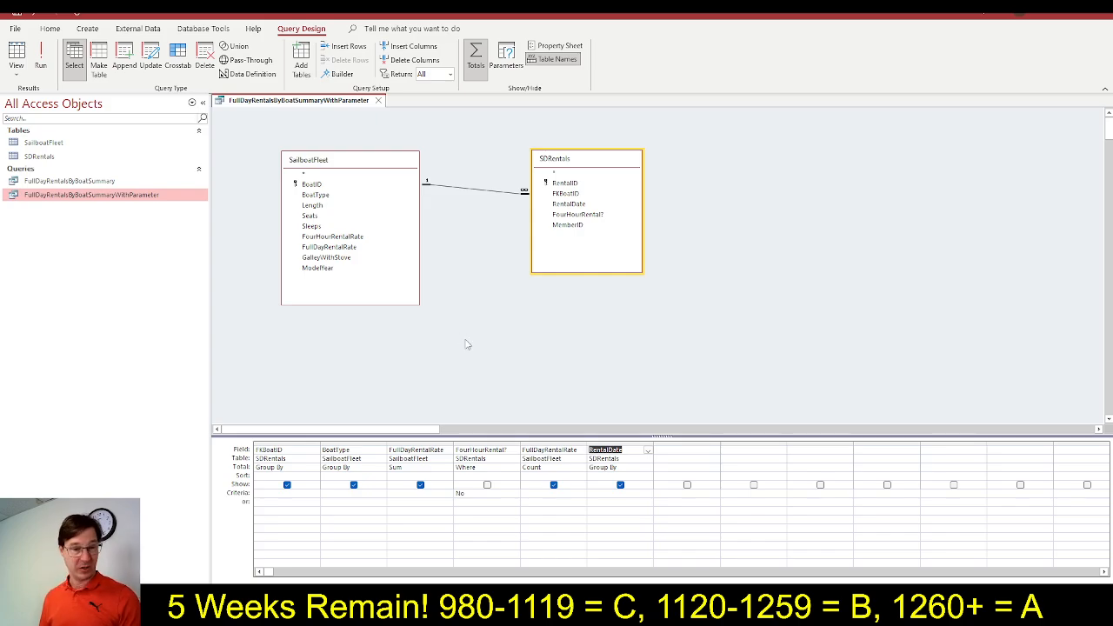
key("alt+Tab")
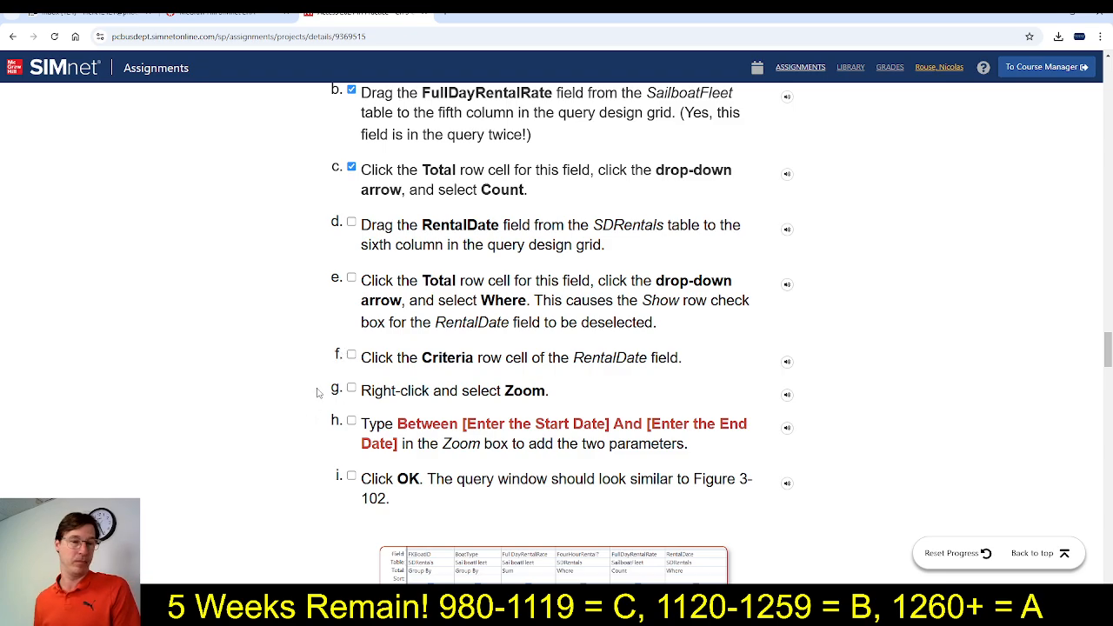
left_click(353, 223)
Copy the criteria expression from SIMnet step 9h, and set the Total of the RentalDate field to Where in Access
scroll(453, 345, "down", 1)
scroll(452, 345, "down", 1)
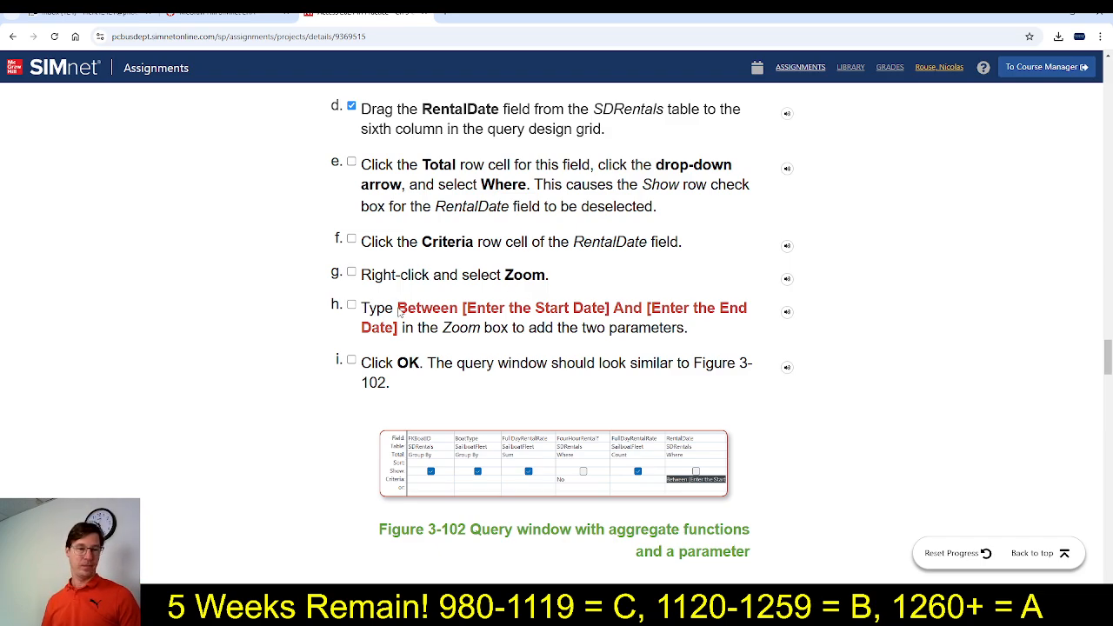
left_click_drag(399, 310, 400, 328)
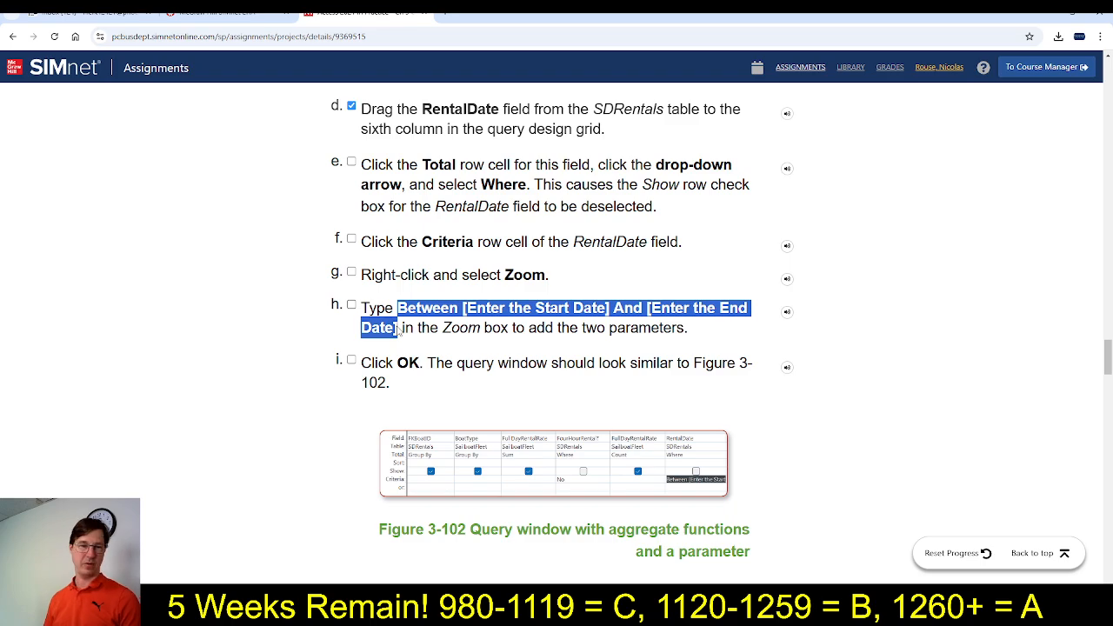
key("alt+Tab")
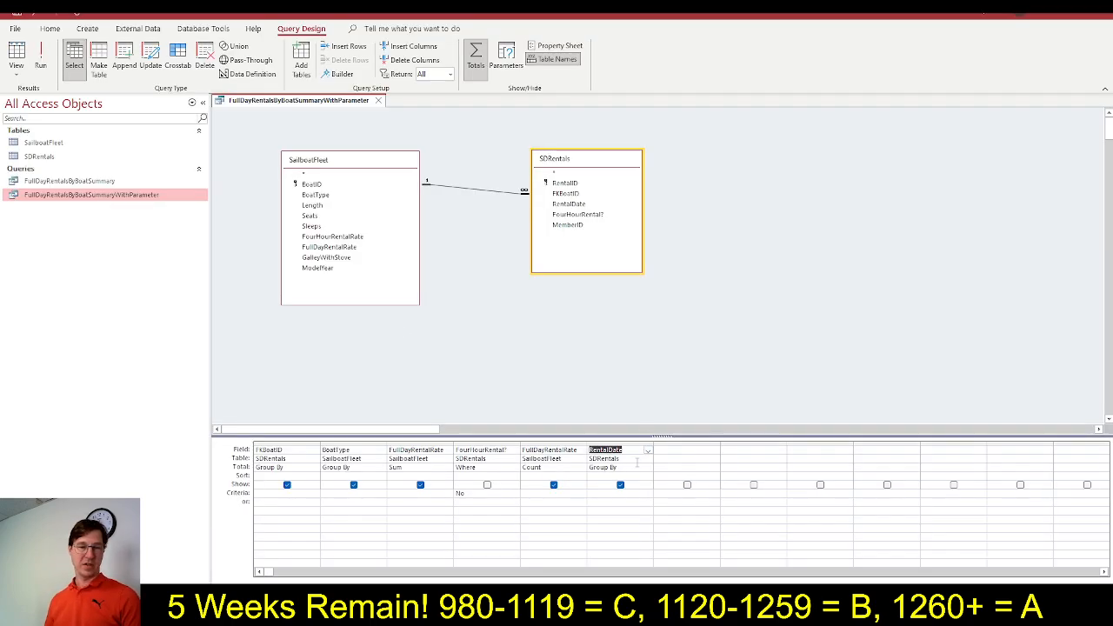
left_click(634, 467)
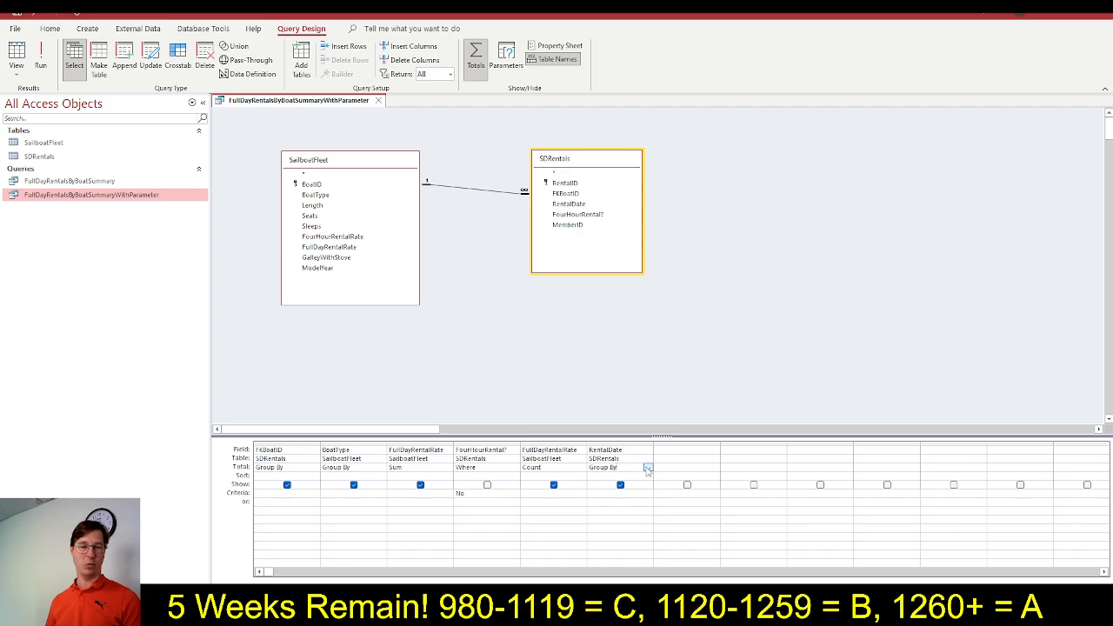
left_click(648, 468)
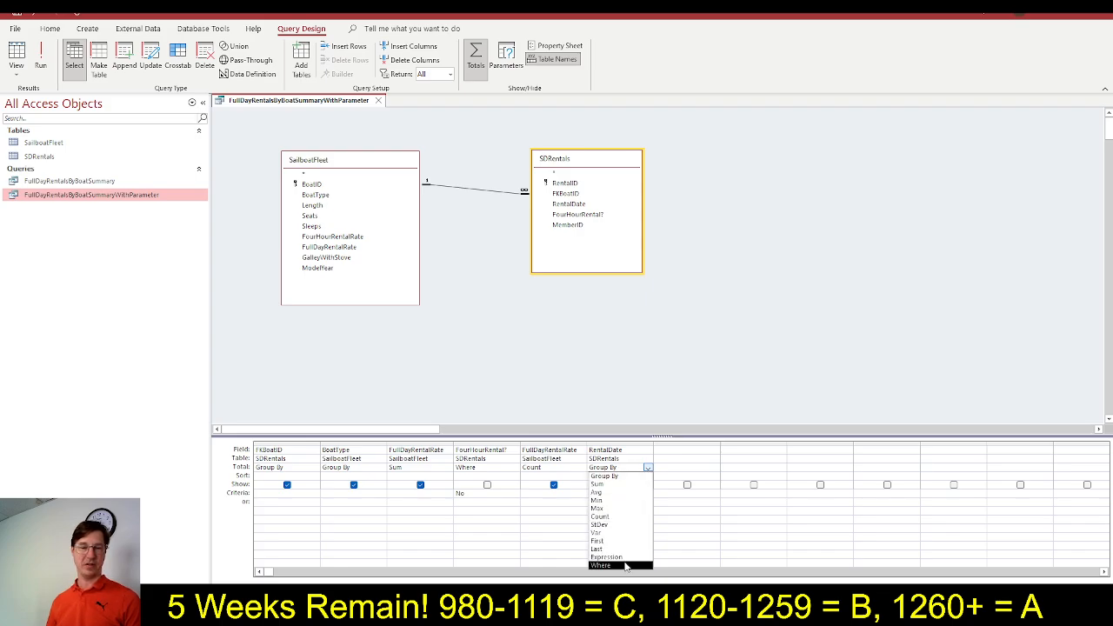
left_click(626, 565)
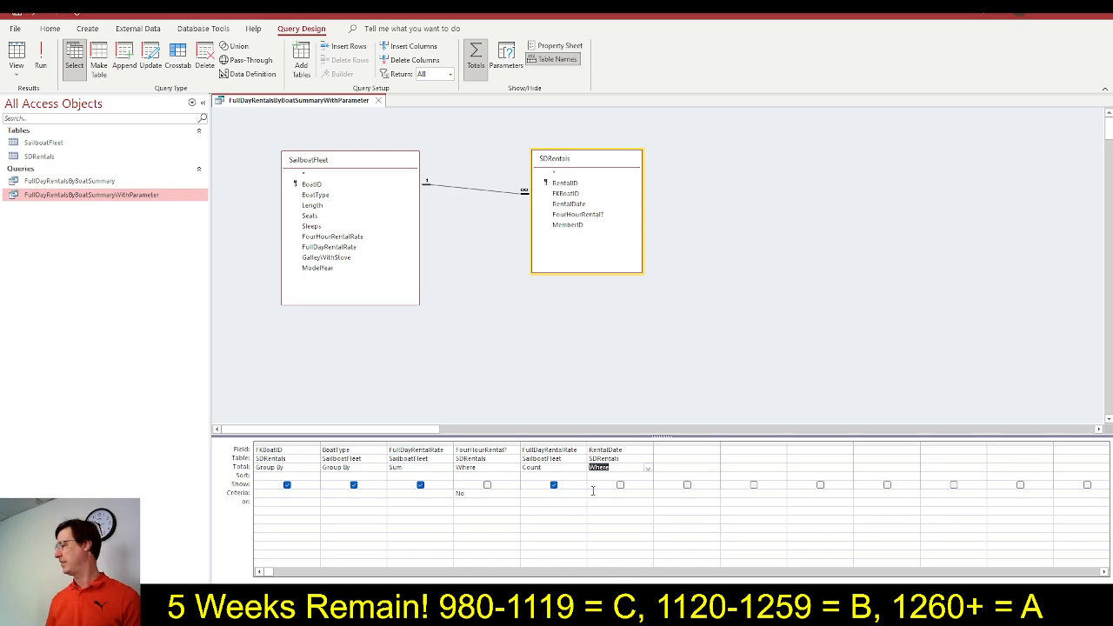
Enter Between [Enter the Start Date] And [Enter the End Date] as RentalDate's criteria, and mark steps 9e to 9i as completed in SIMnet
left_click(593, 492)
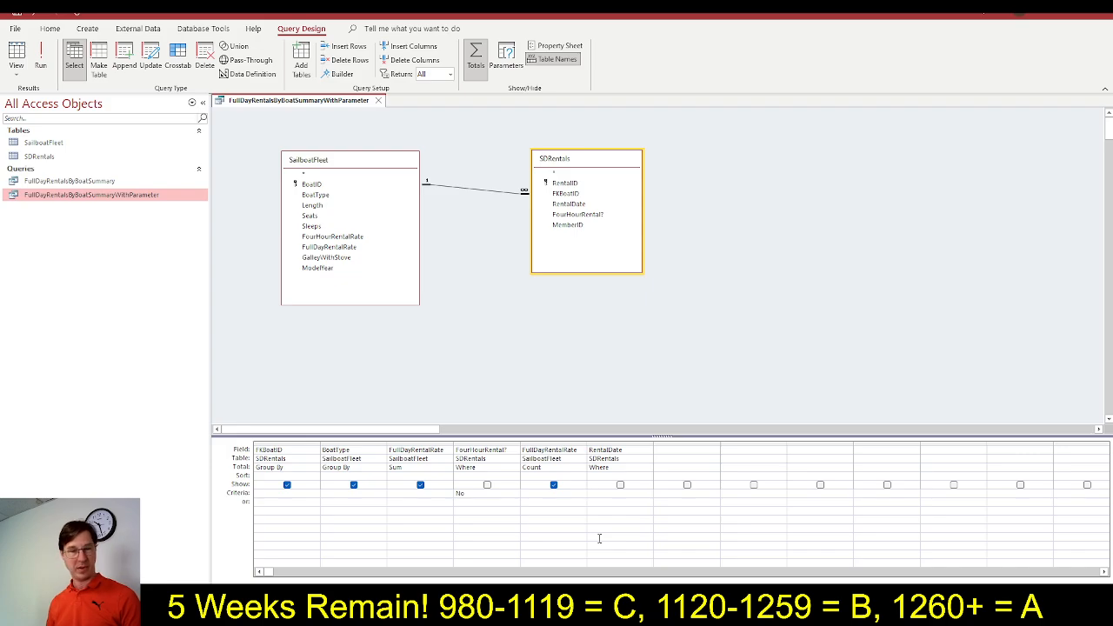
key("ctrl+v")
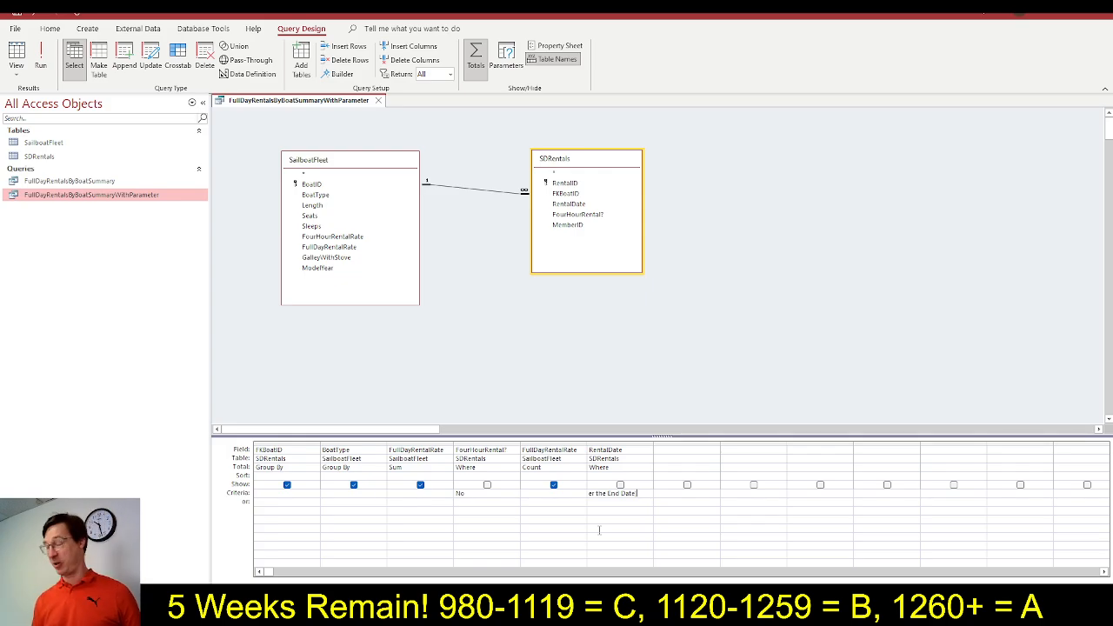
key("alt+Tab")
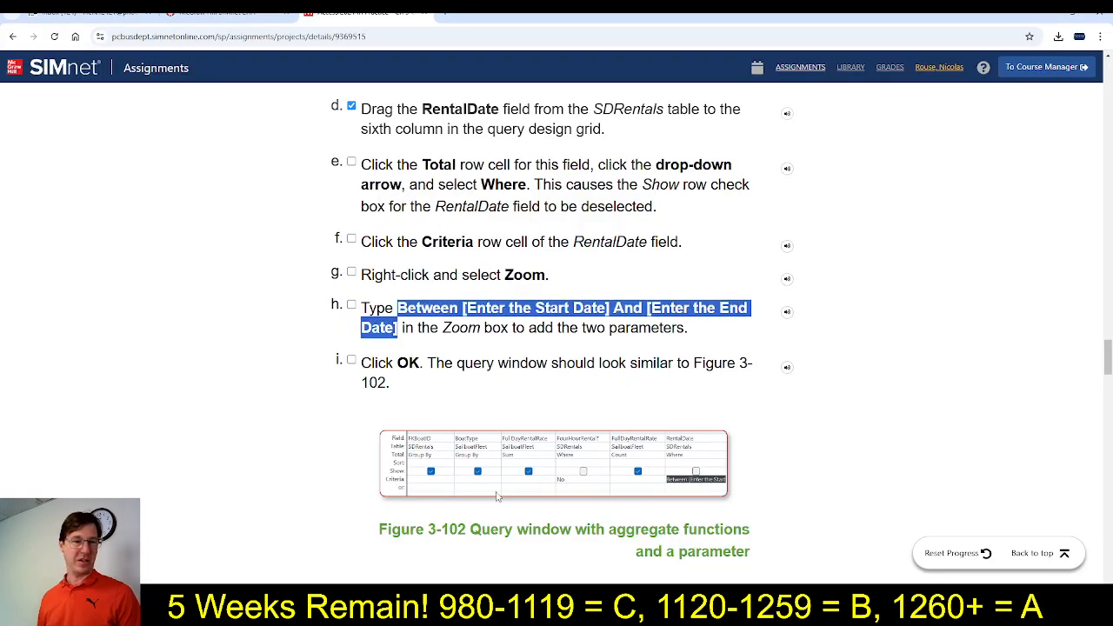
left_click(351, 162)
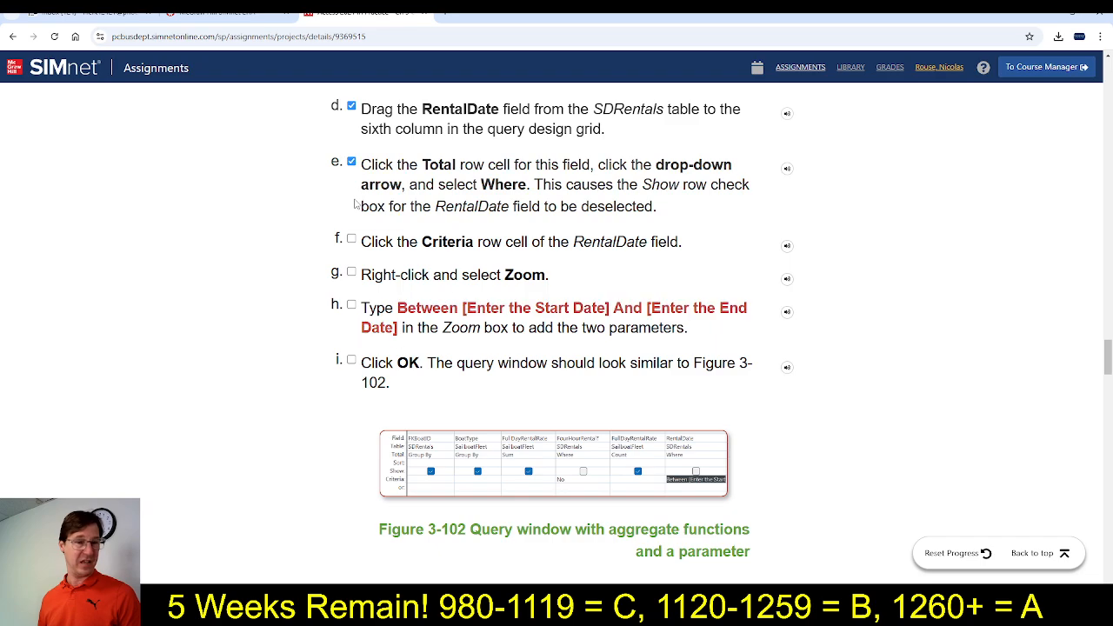
left_click(351, 238)
left_click(351, 272)
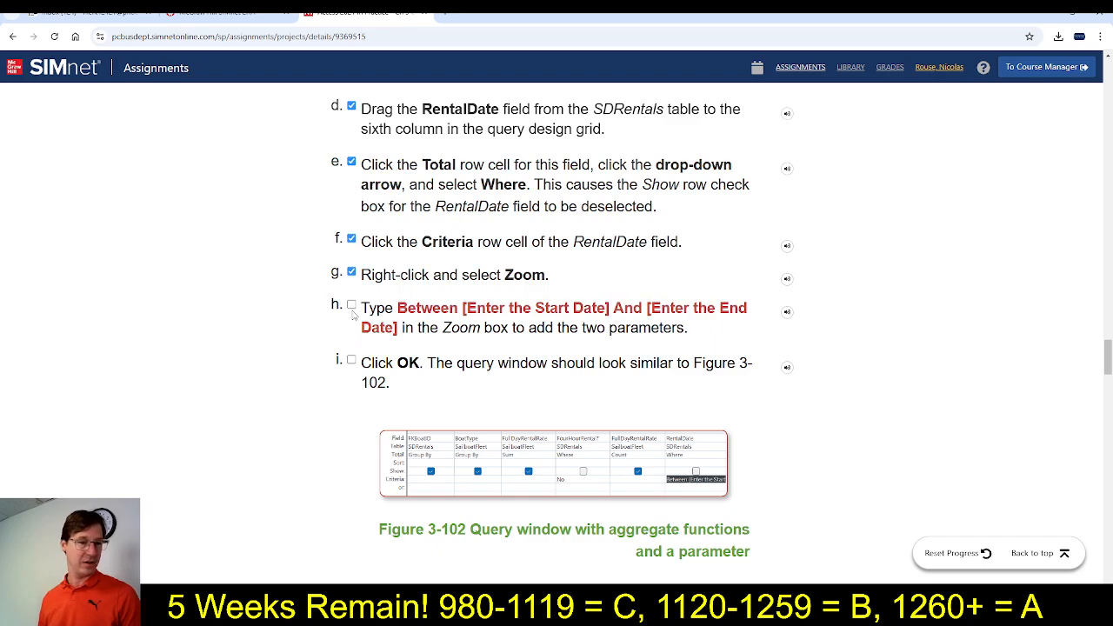
left_click(352, 305)
scroll(417, 409, "down", 3)
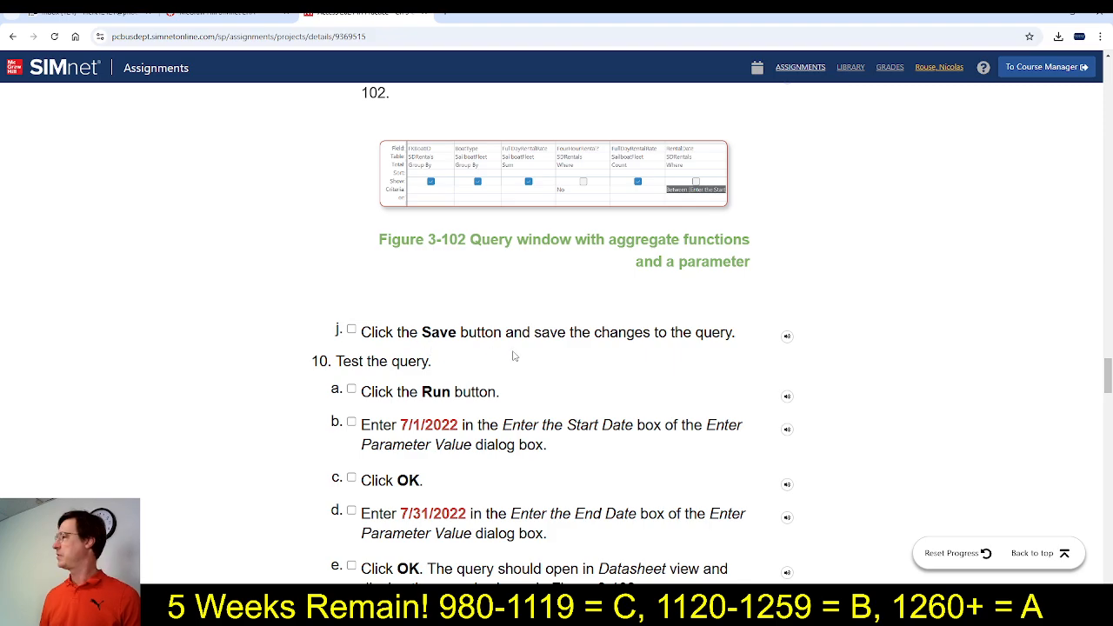
Commit the RentalDate criteria in Access, then mark step 9j as completed in SIMnet and read the step 10 test instructions
key("alt+Tab")
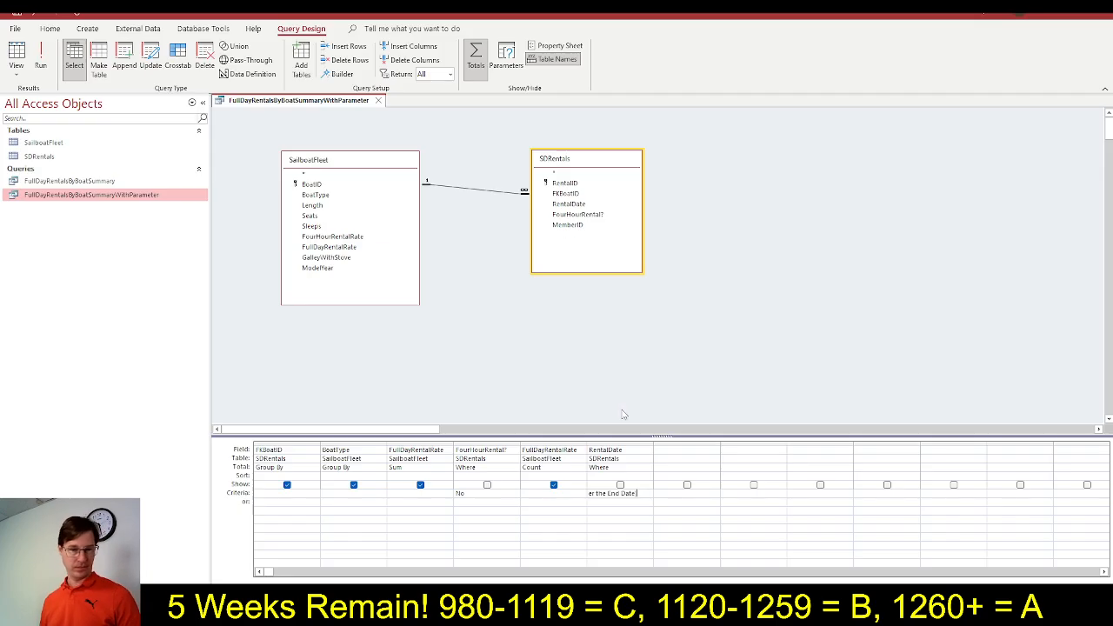
key("Return")
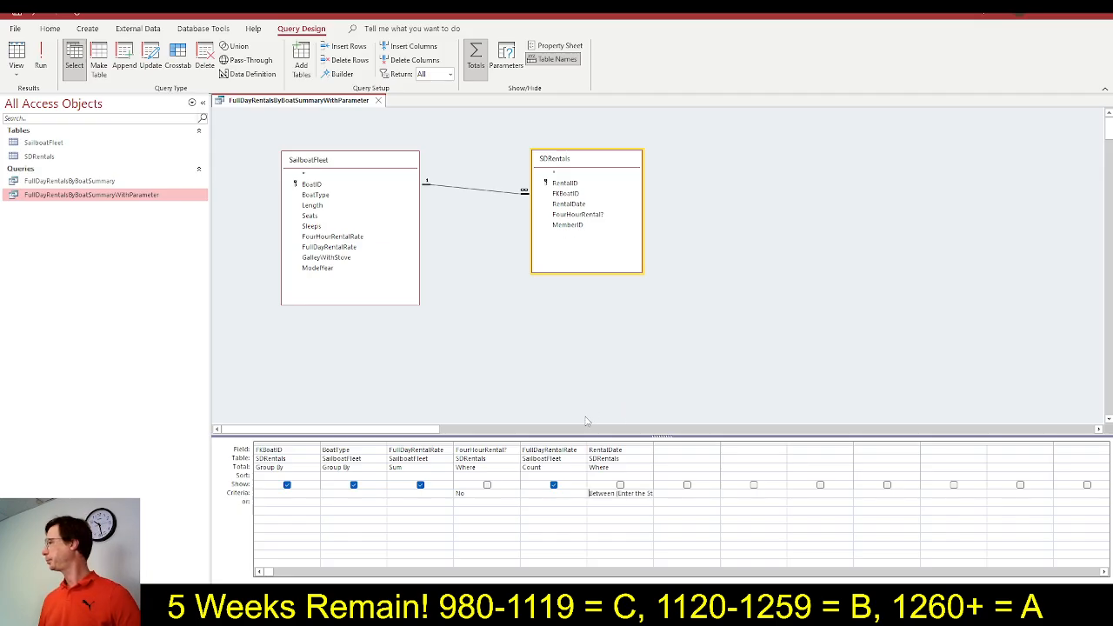
key("alt+Tab")
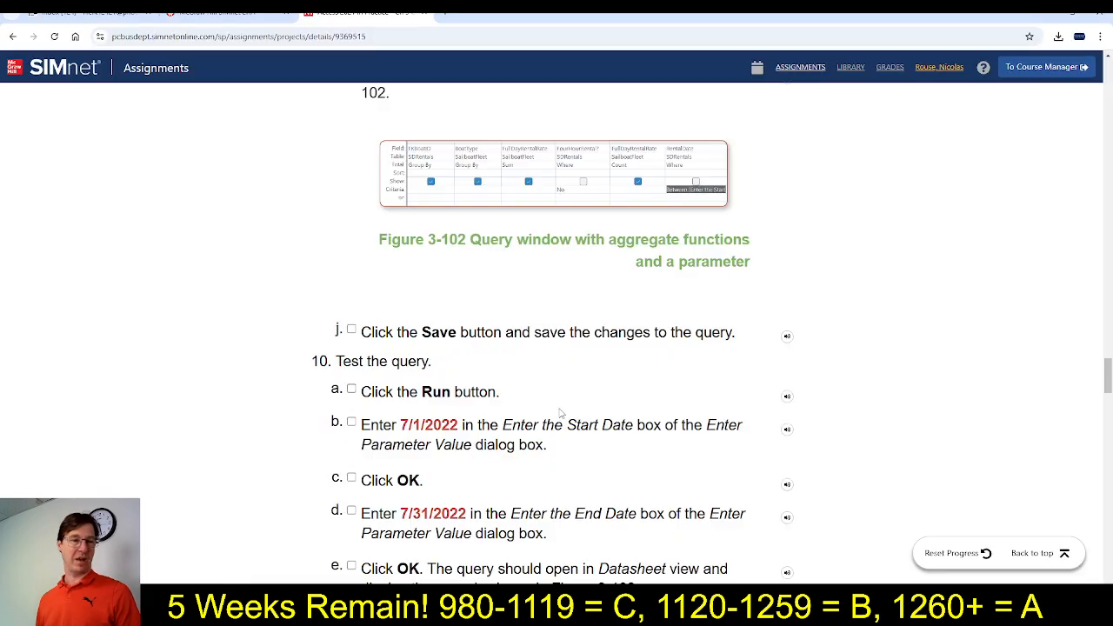
left_click(351, 333)
scroll(383, 445, "down", 2)
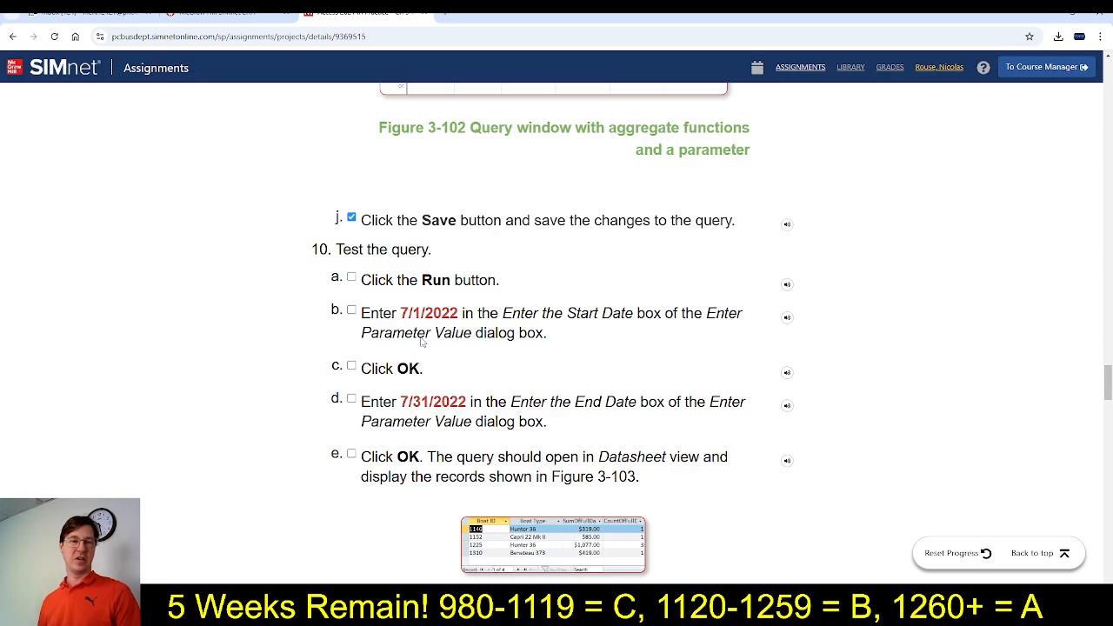
scroll(424, 461, "up", 4)
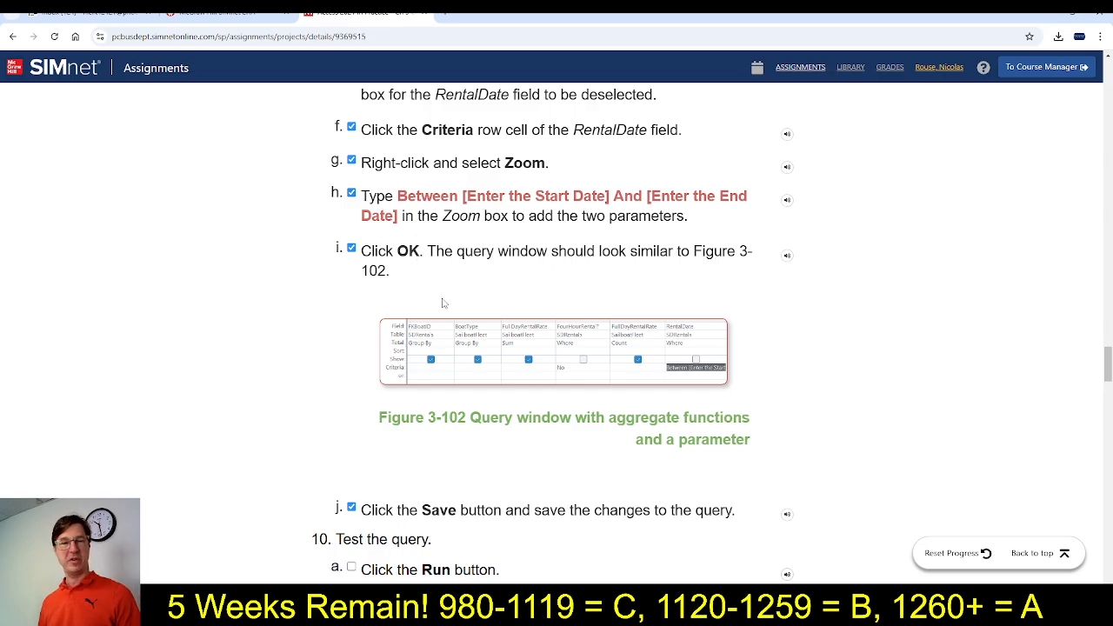
scroll(442, 224, "down", 3)
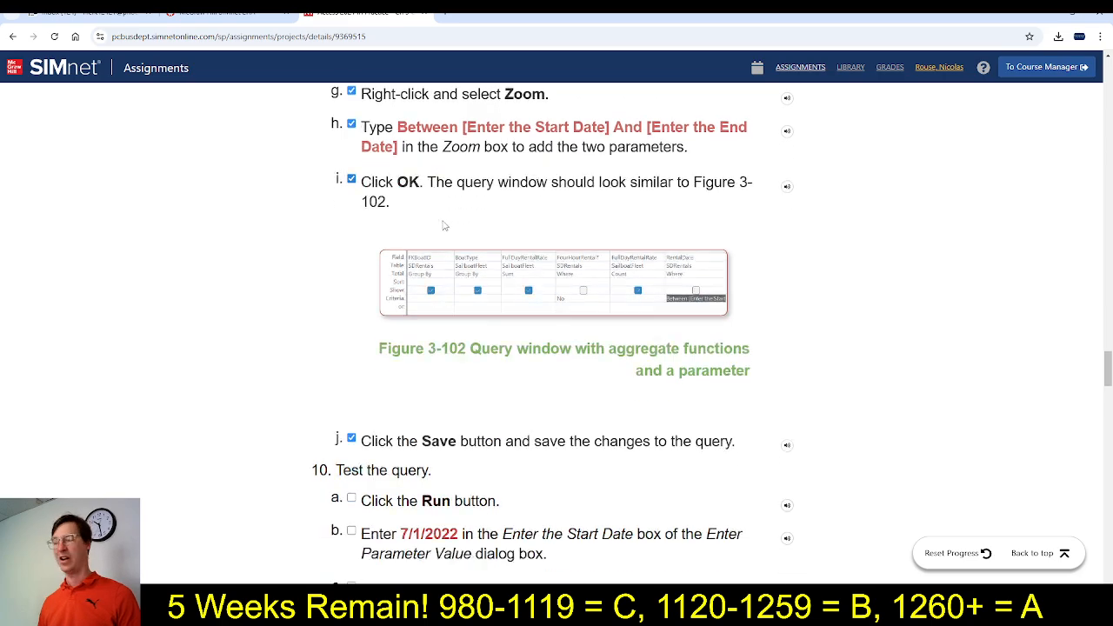
scroll(442, 223, "down", 2)
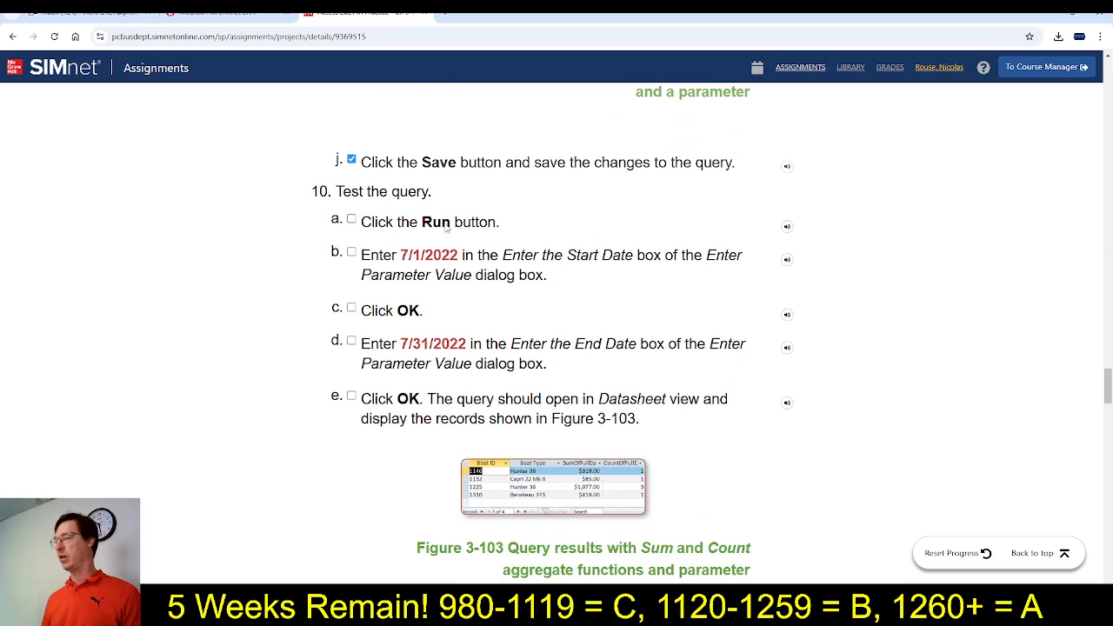
Run the query in Access and supply the start date 7/1/2022 copied from SIMnet step 10b
key("alt+Tab")
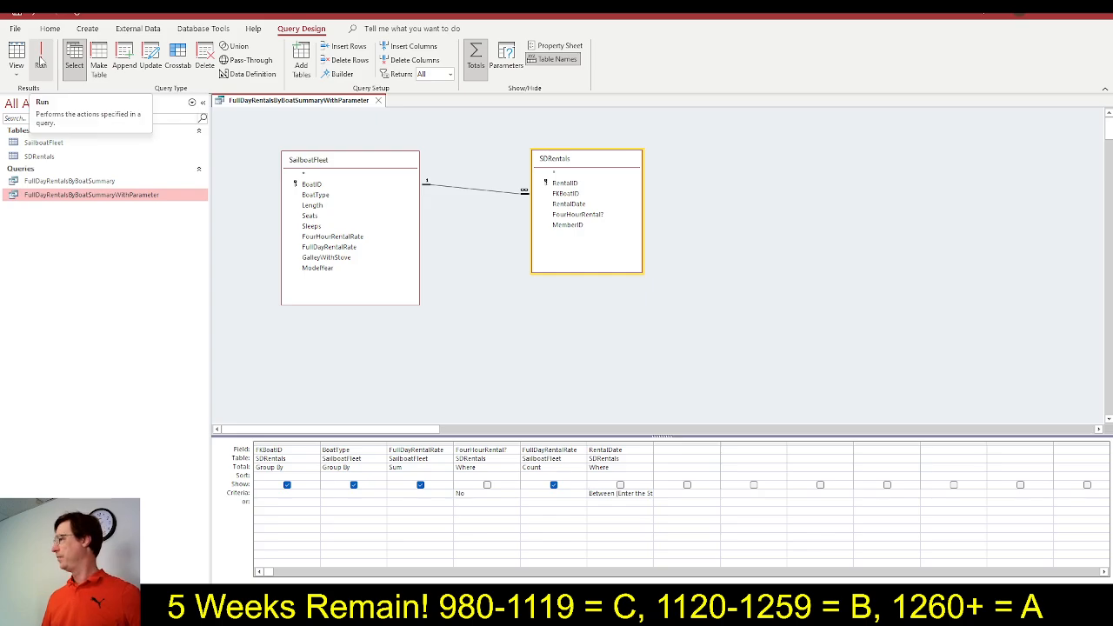
left_click(41, 60)
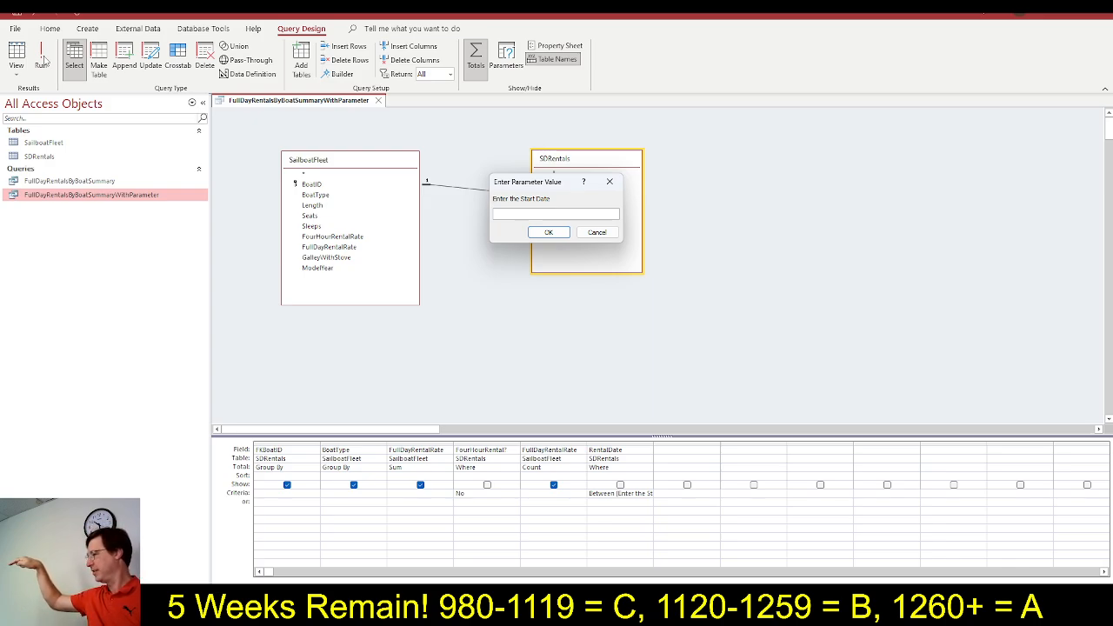
key("alt+Tab")
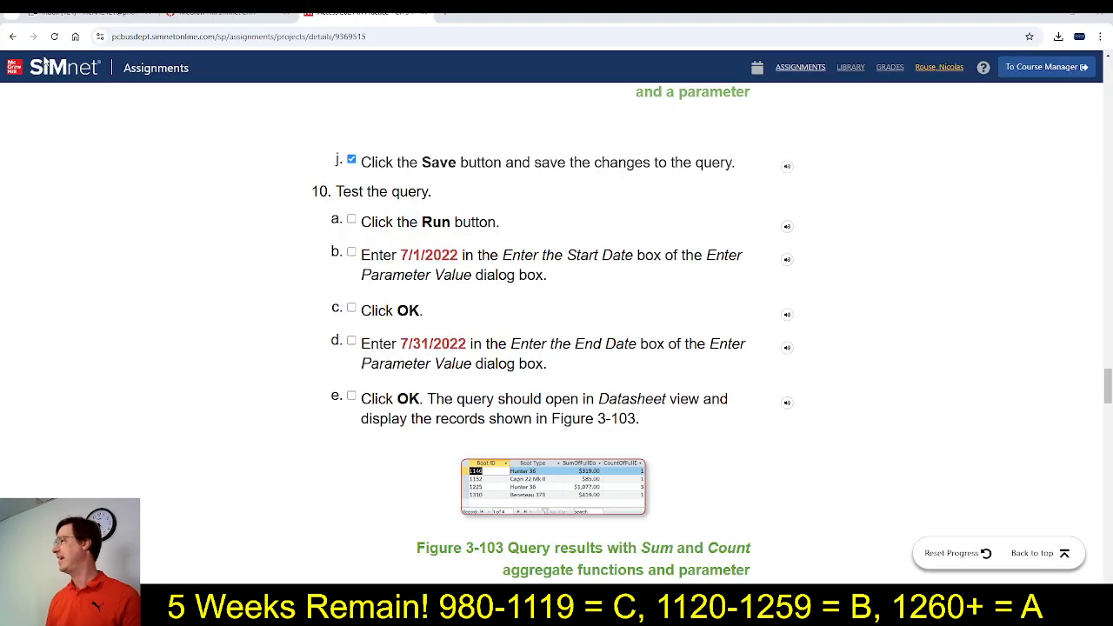
left_click_drag(402, 255, 460, 254)
key("ctrl+c")
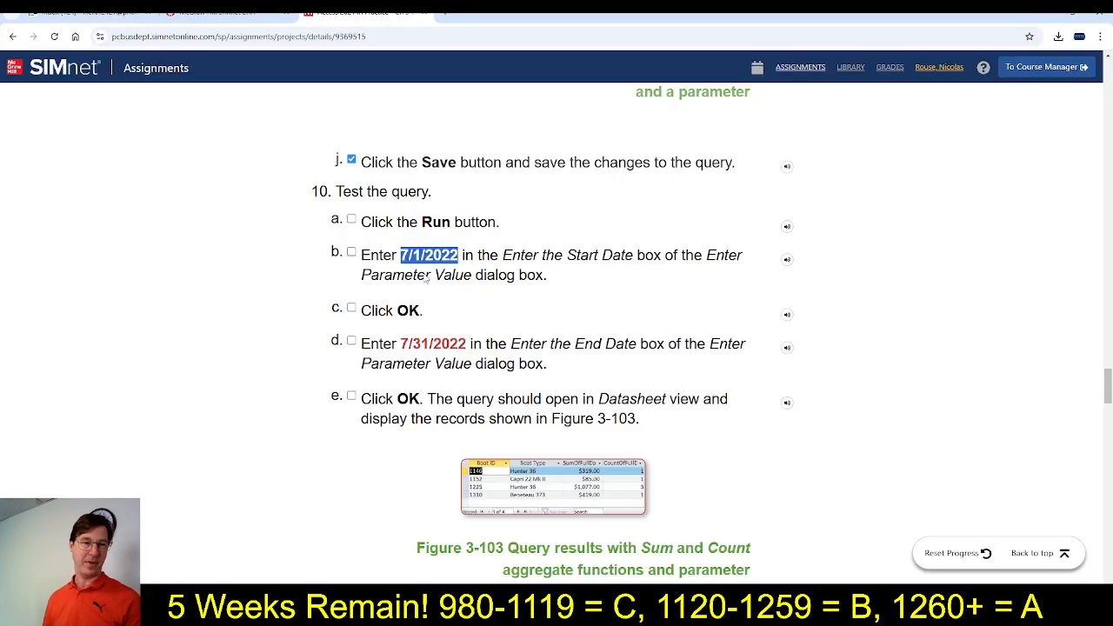
key("alt+Tab")
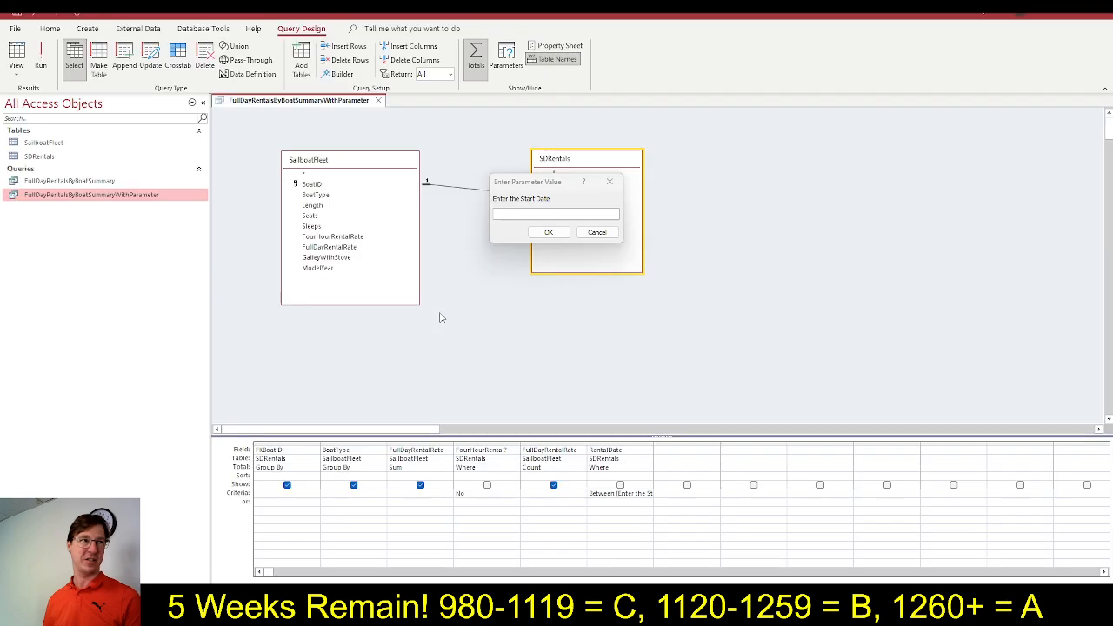
key("ctrl+v")
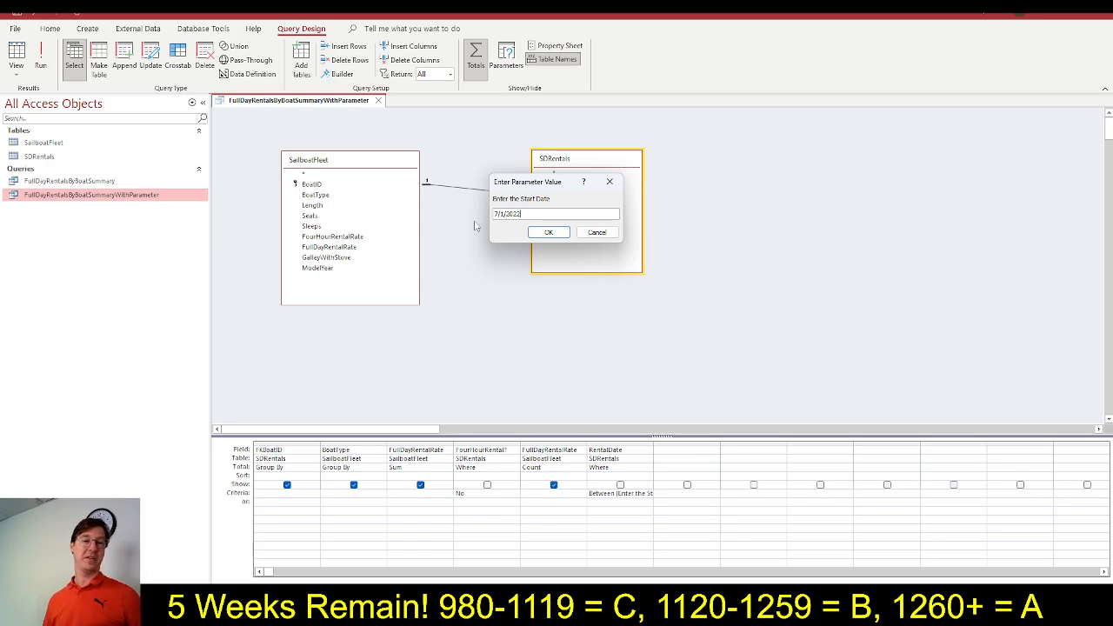
left_click(549, 233)
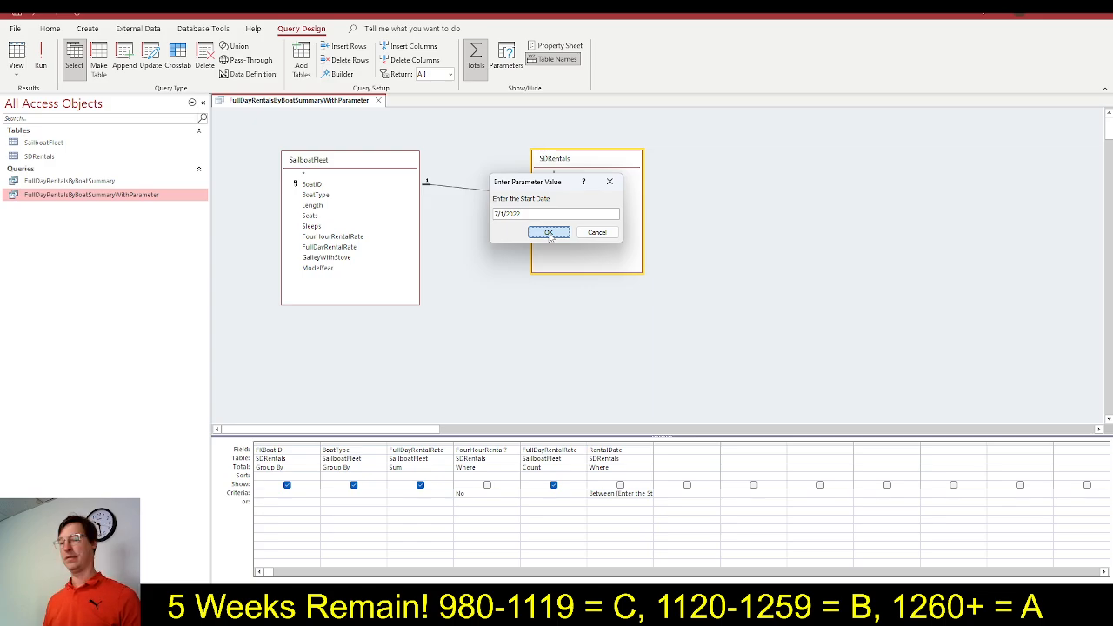
left_click(548, 233)
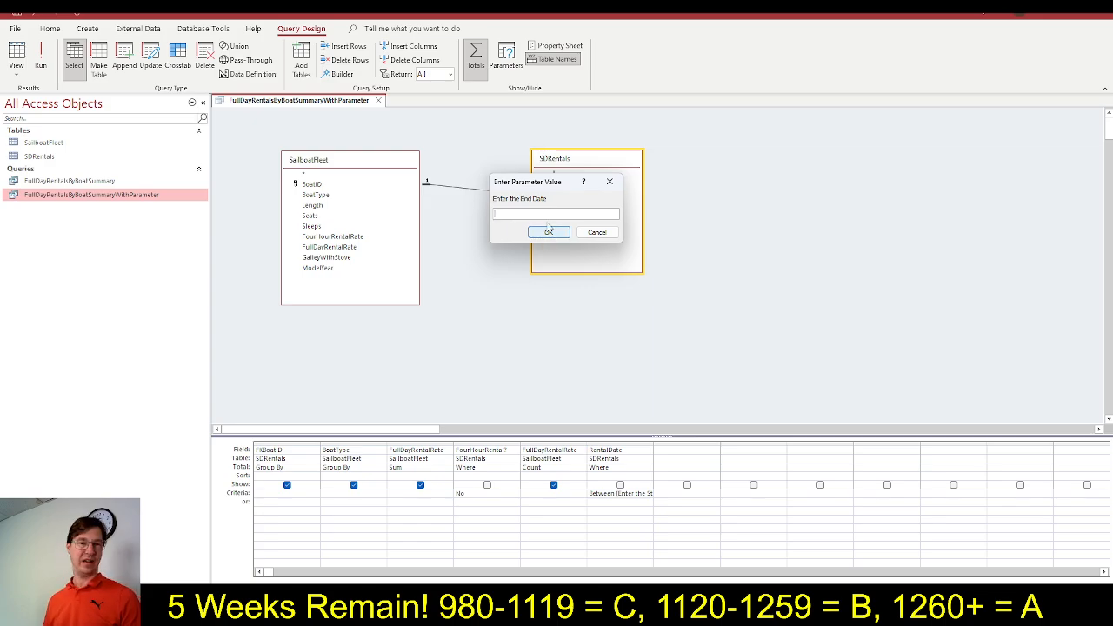
Supply the end date 7/31/2022 from SIMnet step 10d to the running Access query, and return to SIMnet with the results displayed
key("alt+Tab")
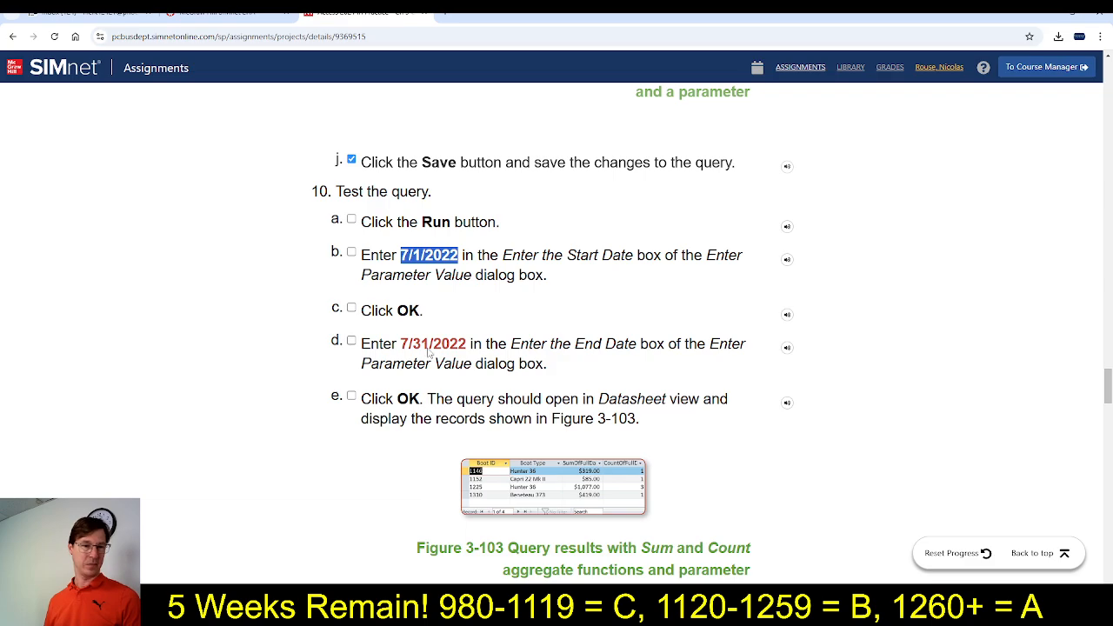
left_click_drag(401, 346, 467, 347)
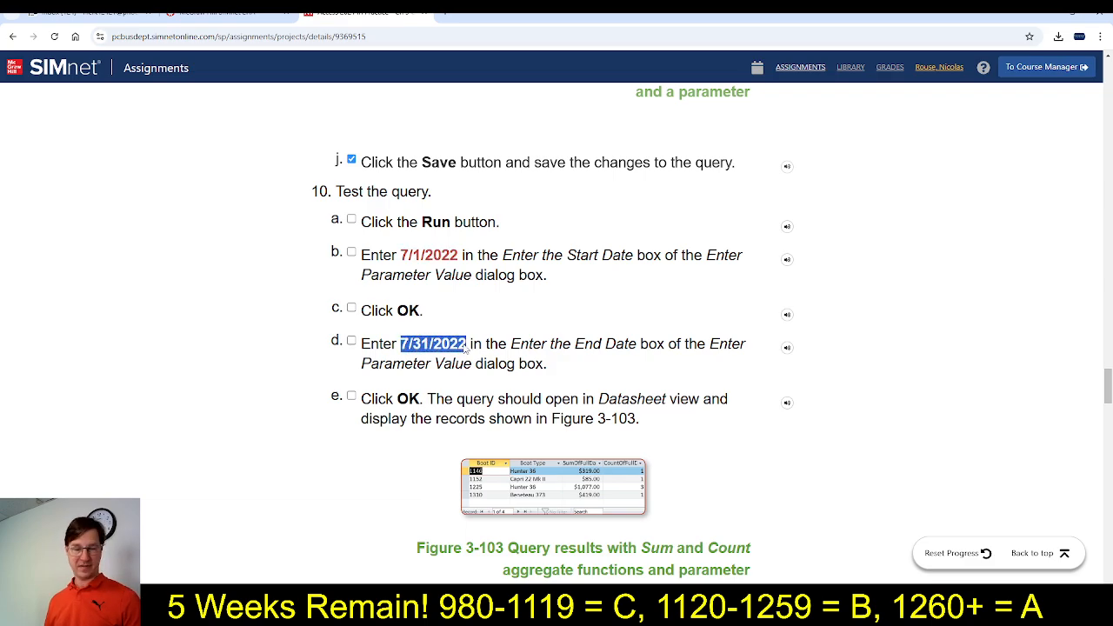
key("ctrl+c")
key("alt+Tab")
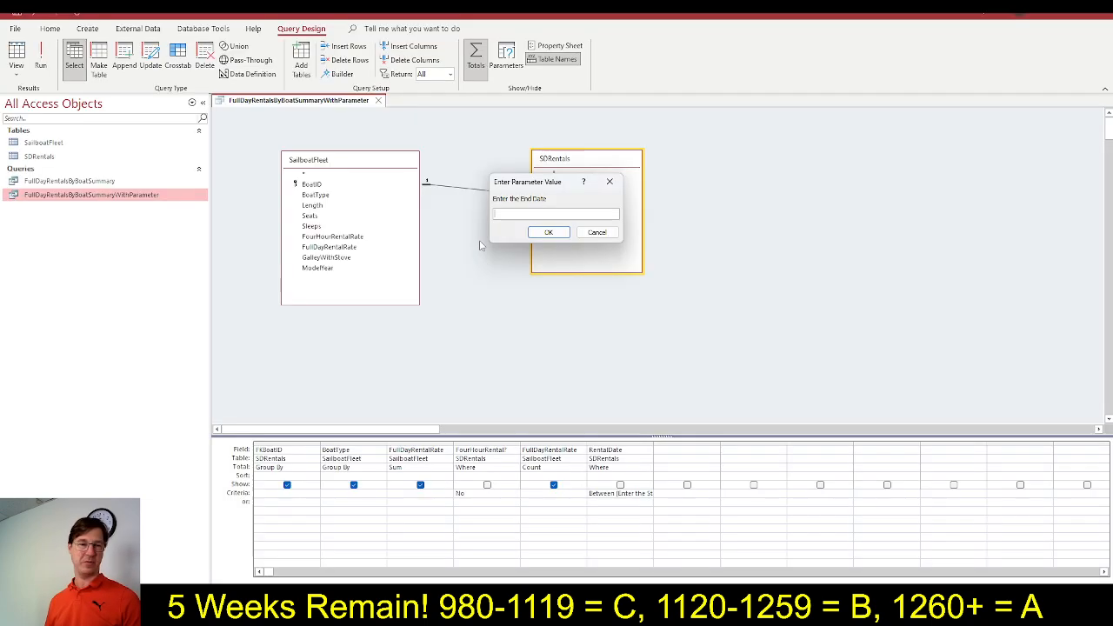
key("ctrl+v")
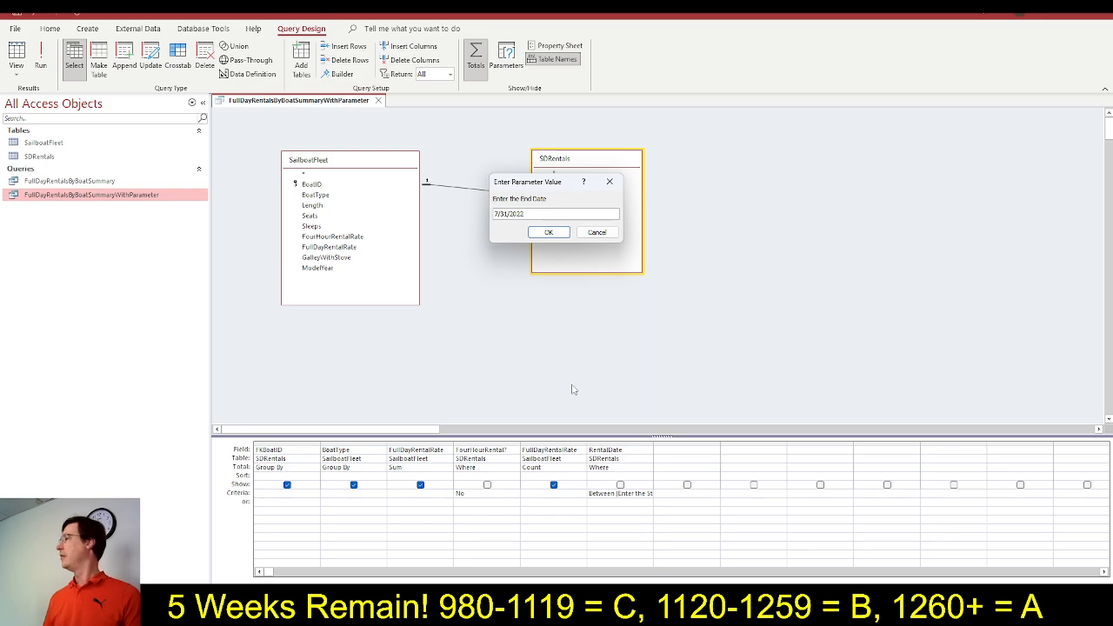
left_click(549, 233)
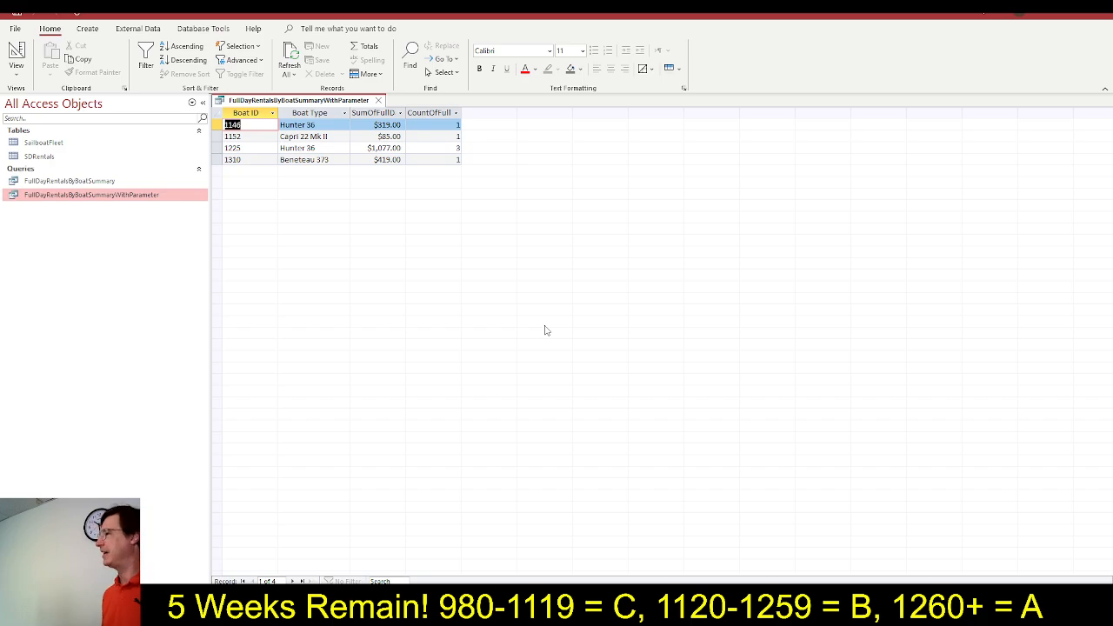
key("alt+Tab")
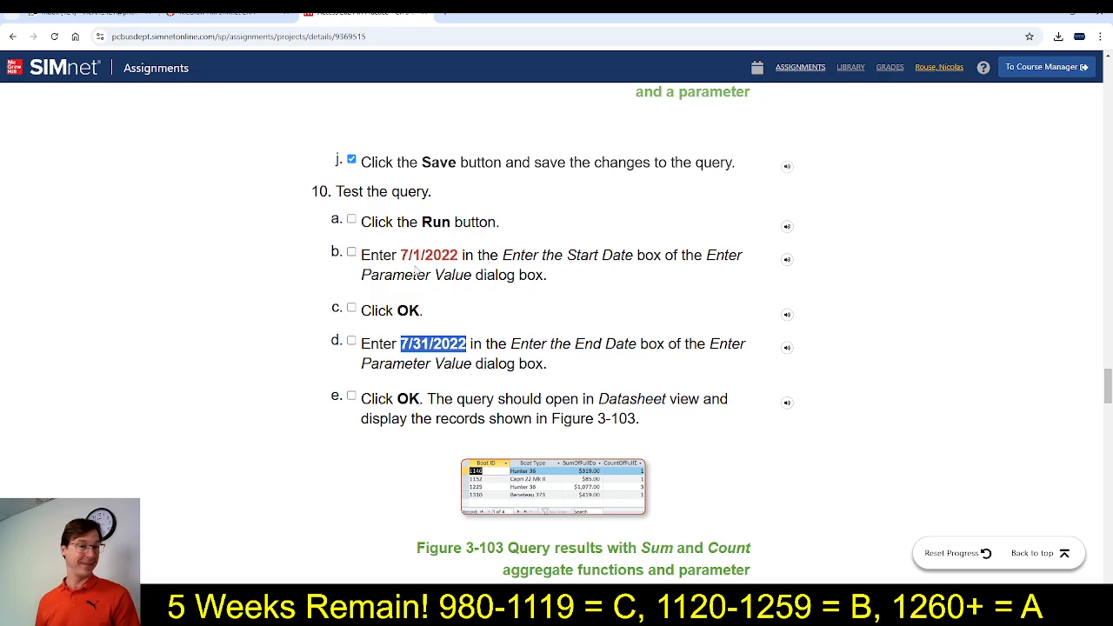
Mark steps 10a to 10e as completed in the SIMnet instructions
left_click(352, 220)
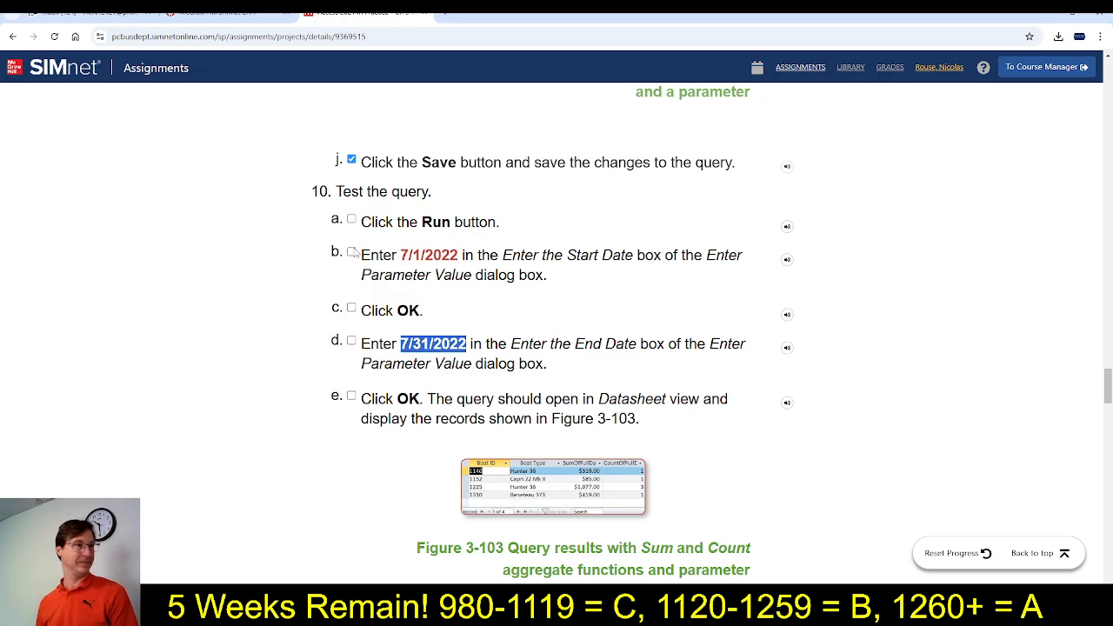
left_click(351, 252)
left_click(351, 308)
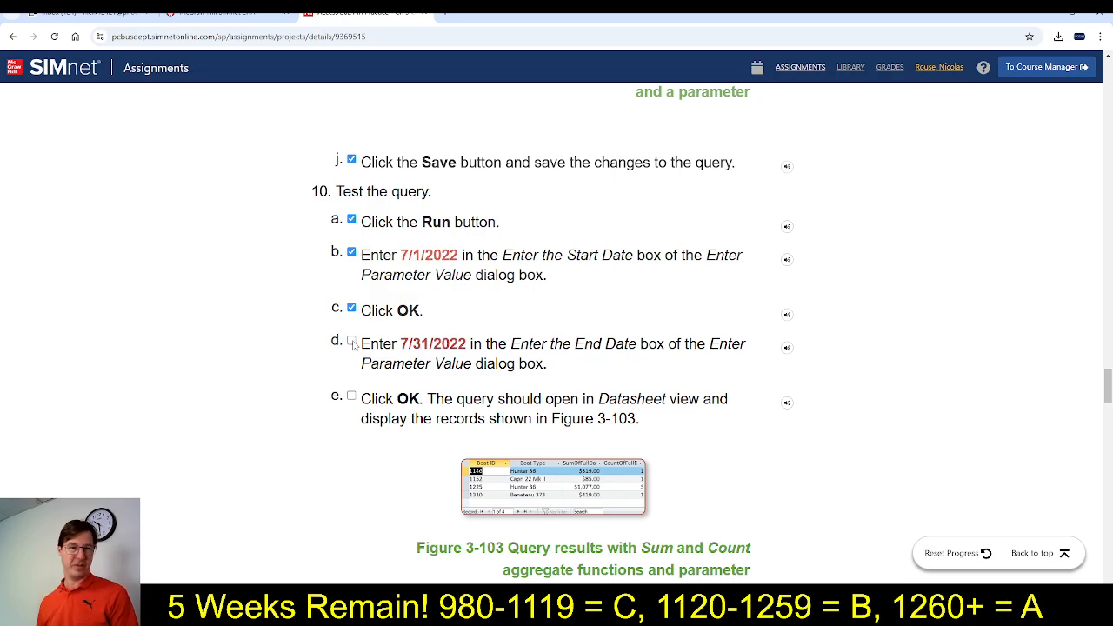
left_click(352, 340)
left_click(351, 395)
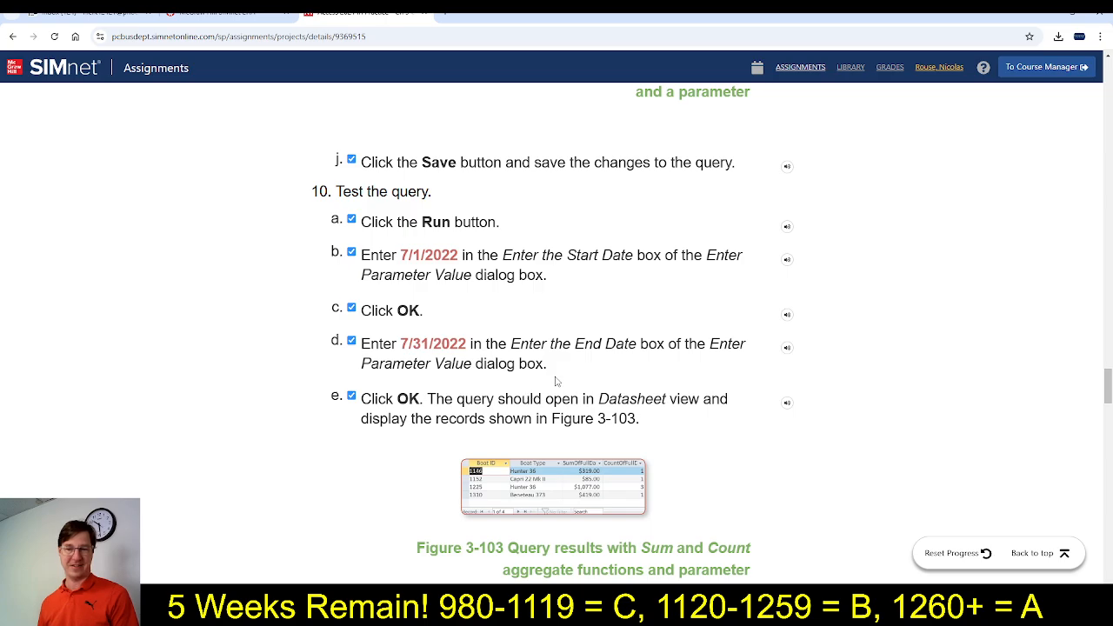
Read steps 10f and 10g, close the FullDayRentalsByBoatSummaryWithParameter query in Access, and return to SIMnet
scroll(576, 372, "down", 2)
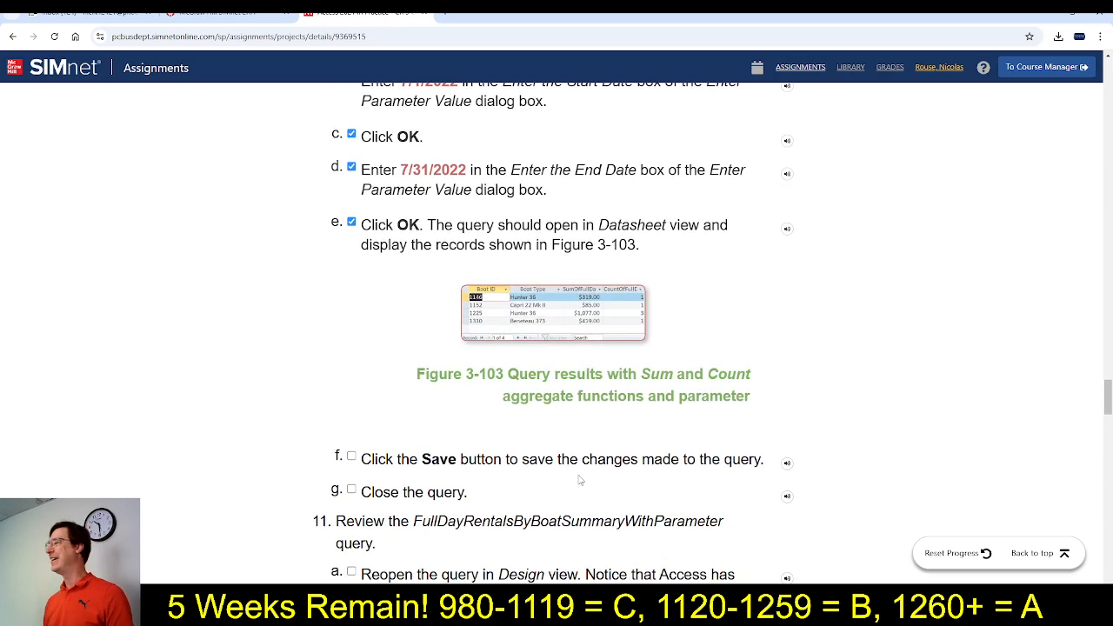
key("alt+Tab")
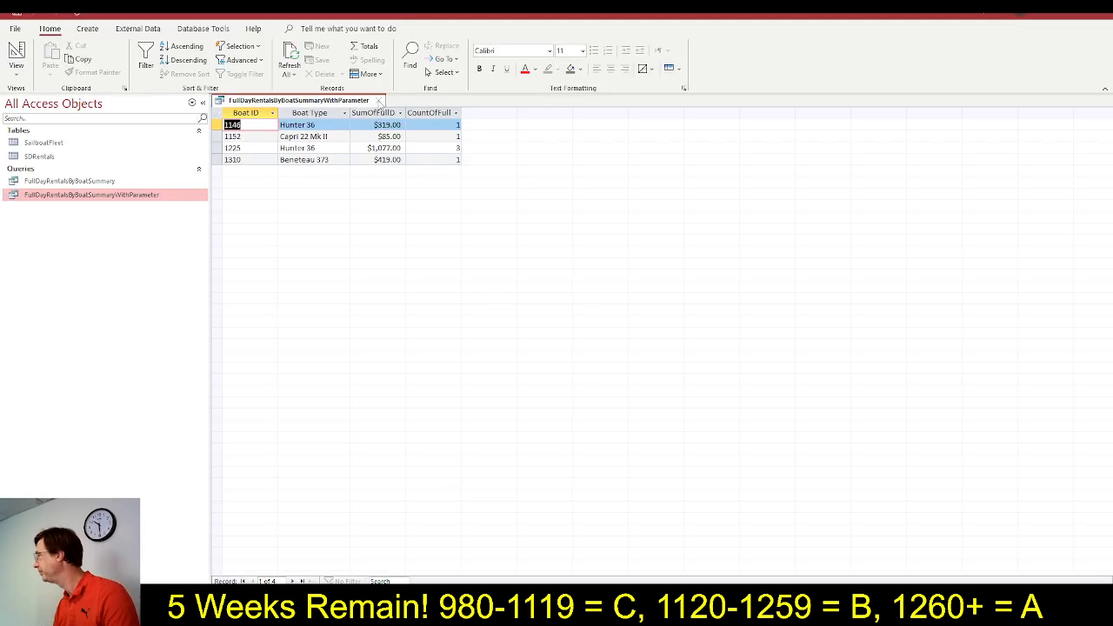
left_click(380, 101)
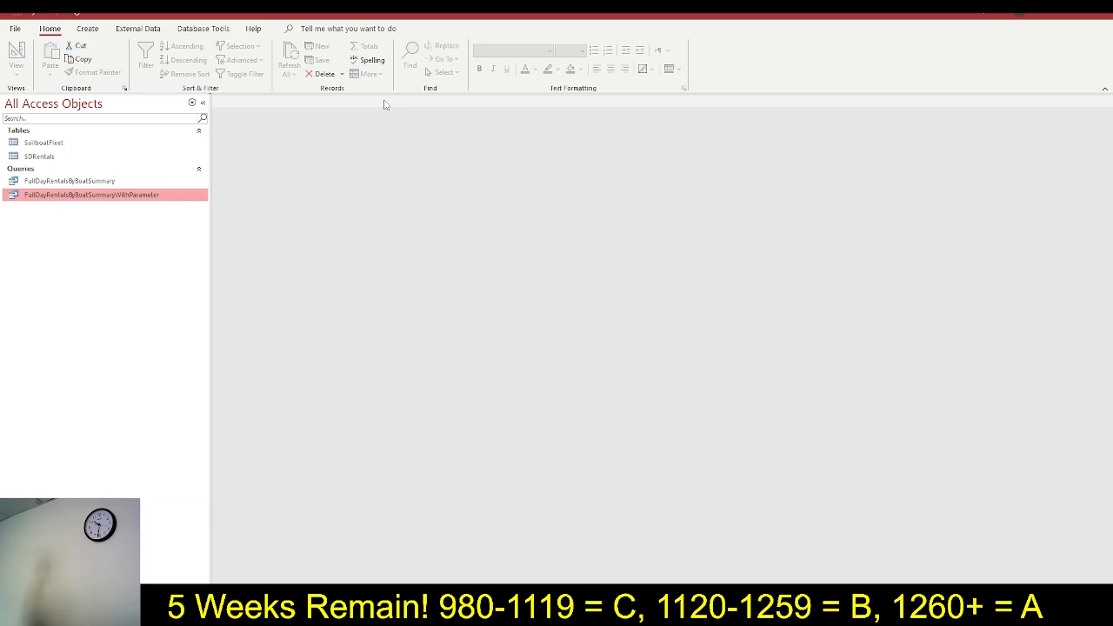
key("alt+Tab")
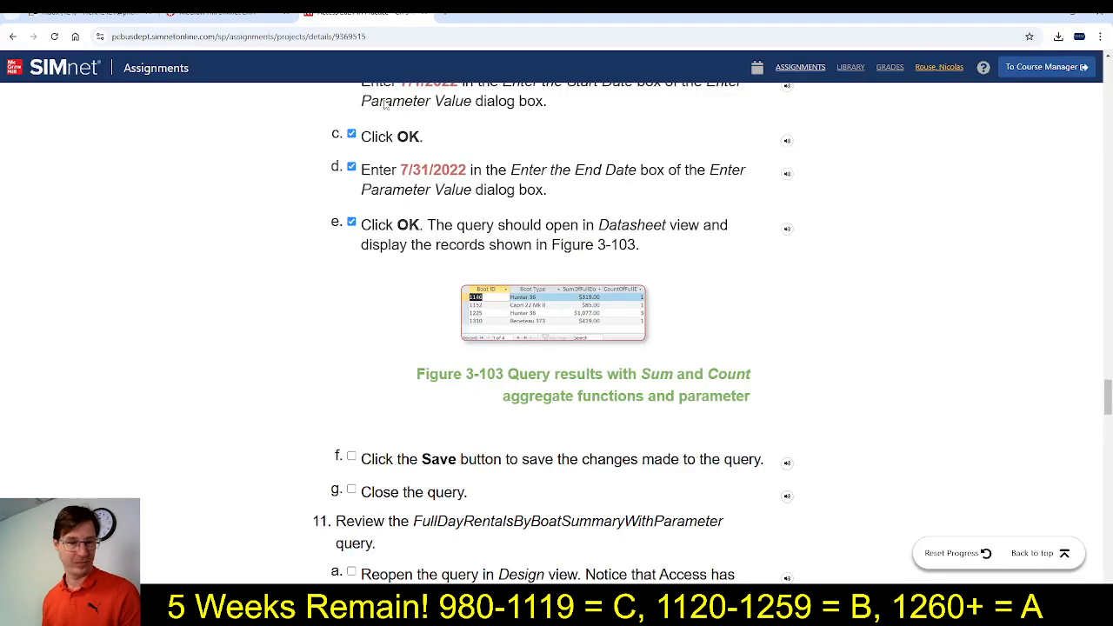
Read the step 11 query review instructions and mark steps 11a and 11b as completed
scroll(455, 408, "down", 1)
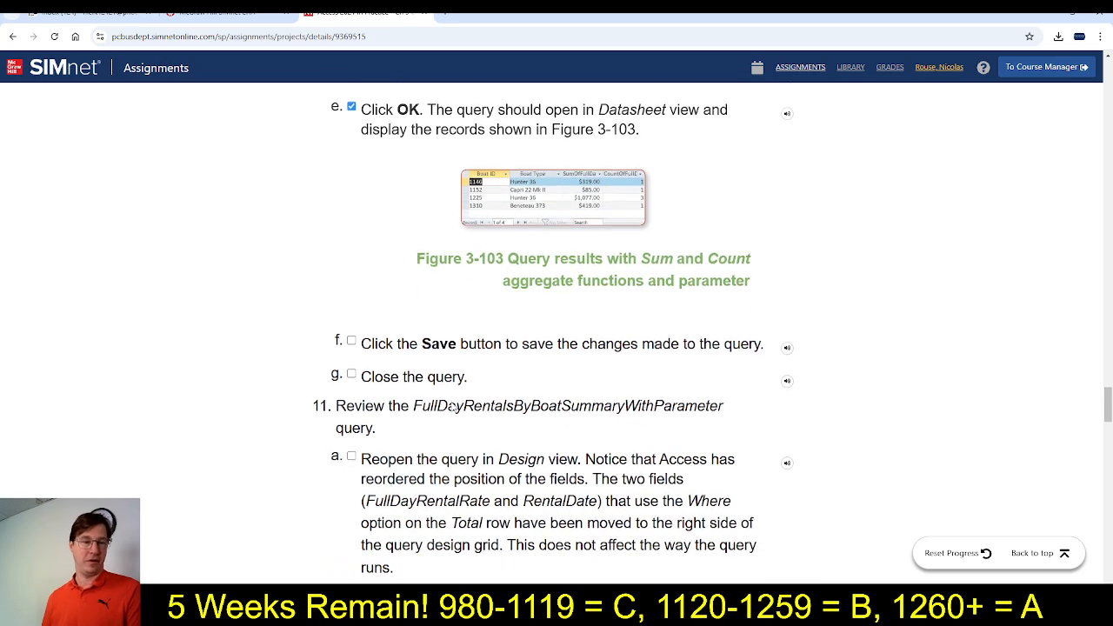
scroll(452, 402, "down", 2)
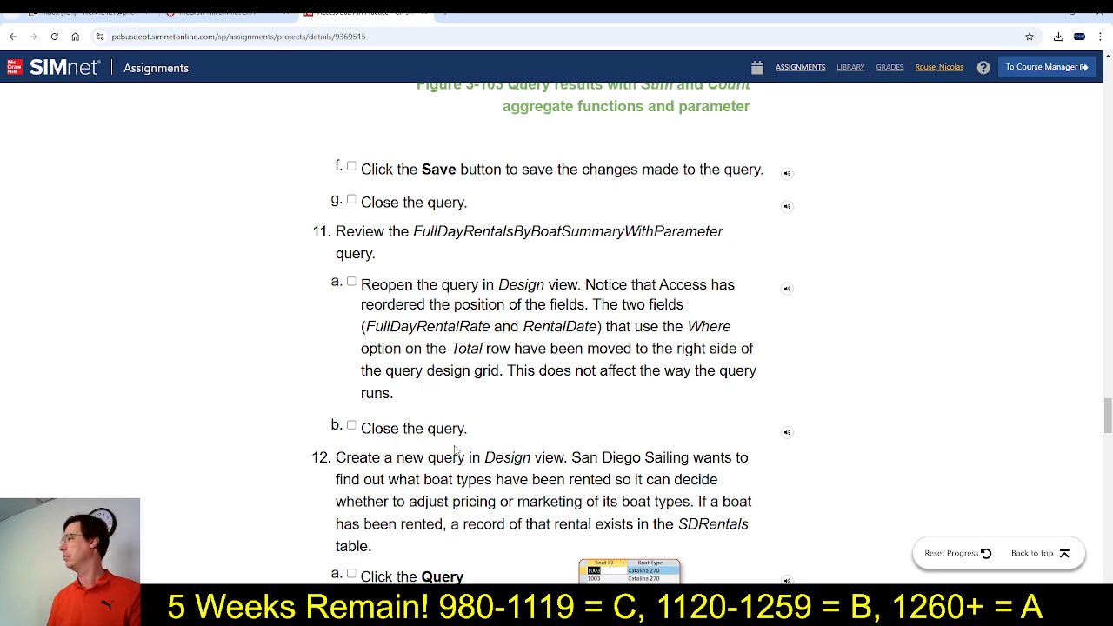
left_click(351, 282)
left_click(389, 428)
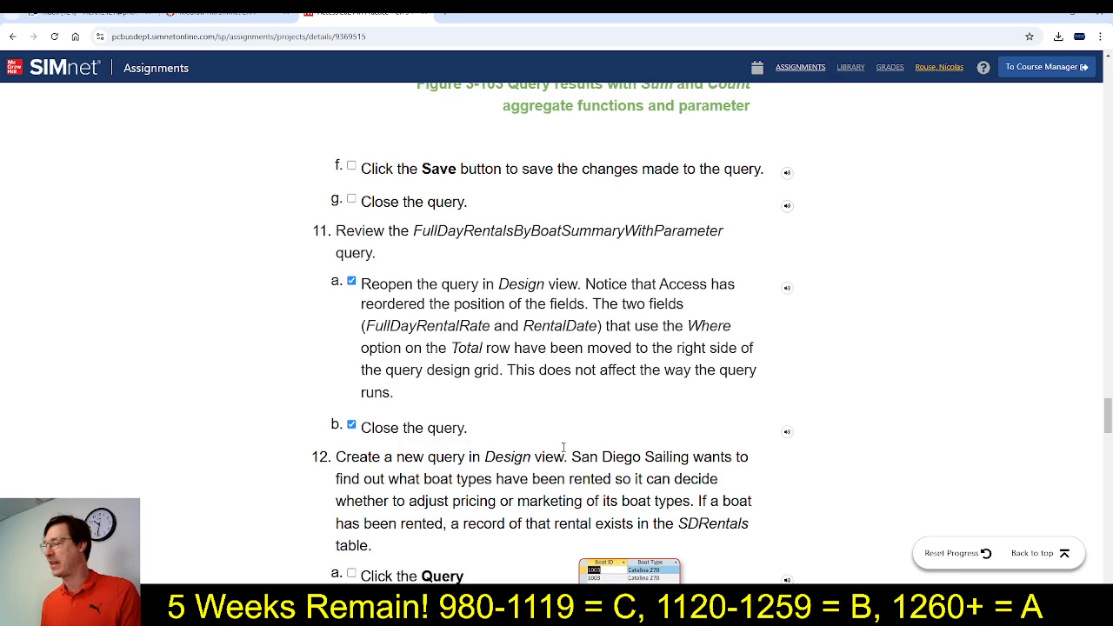
Read through steps 12 to 14 on building the boat types query, setting Unique Values and saving it as BoatTypesRented
scroll(574, 454, "down", 3)
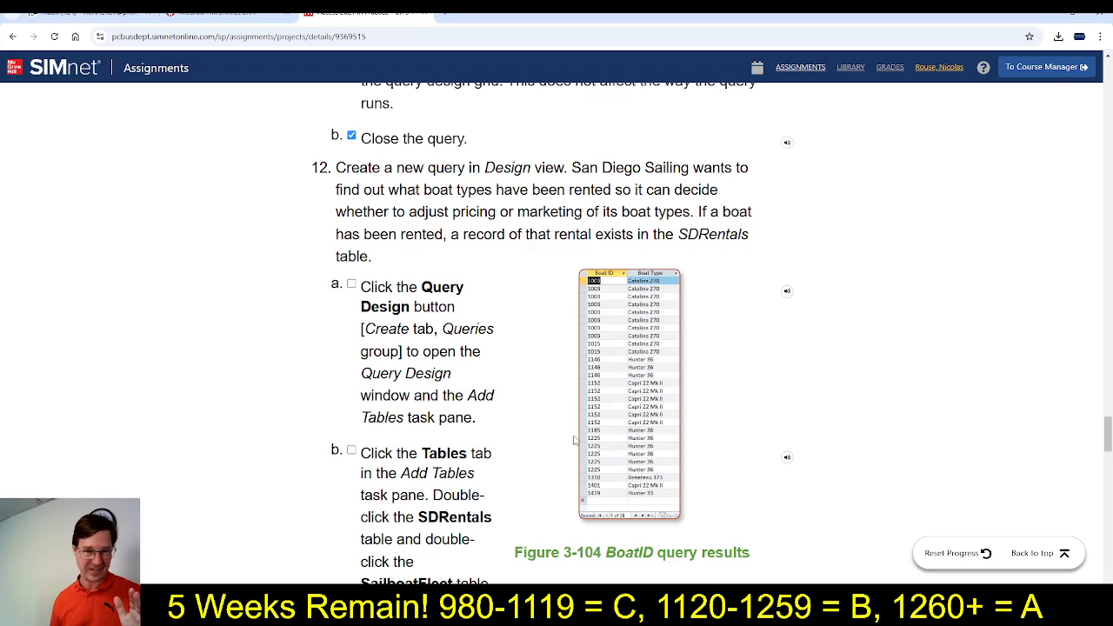
scroll(515, 429, "down", 1)
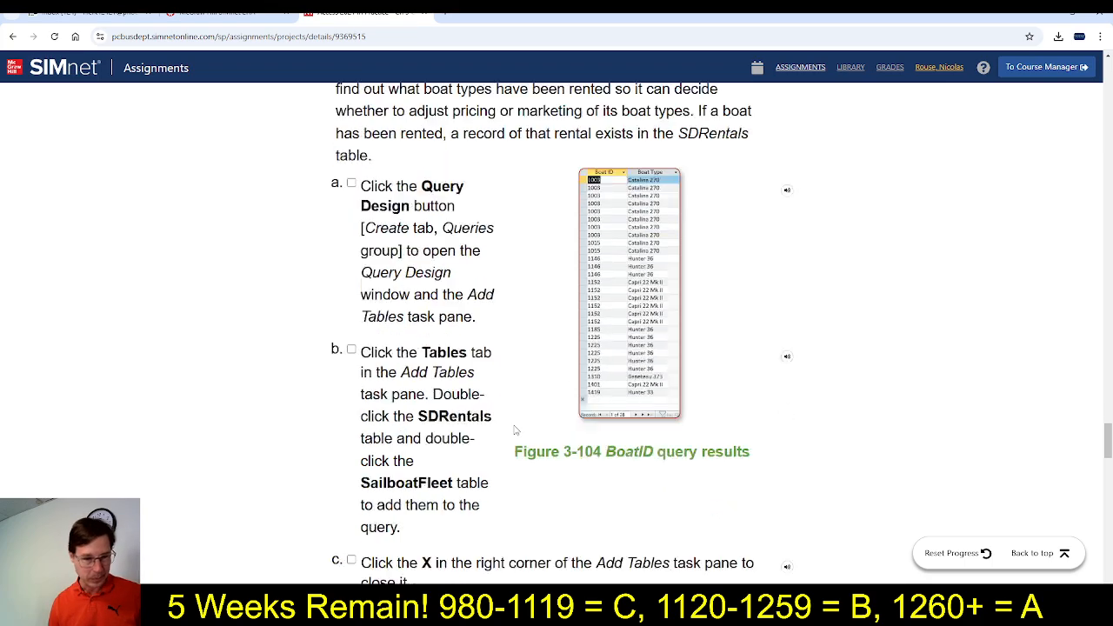
scroll(515, 429, "down", 1)
scroll(728, 336, "down", 2)
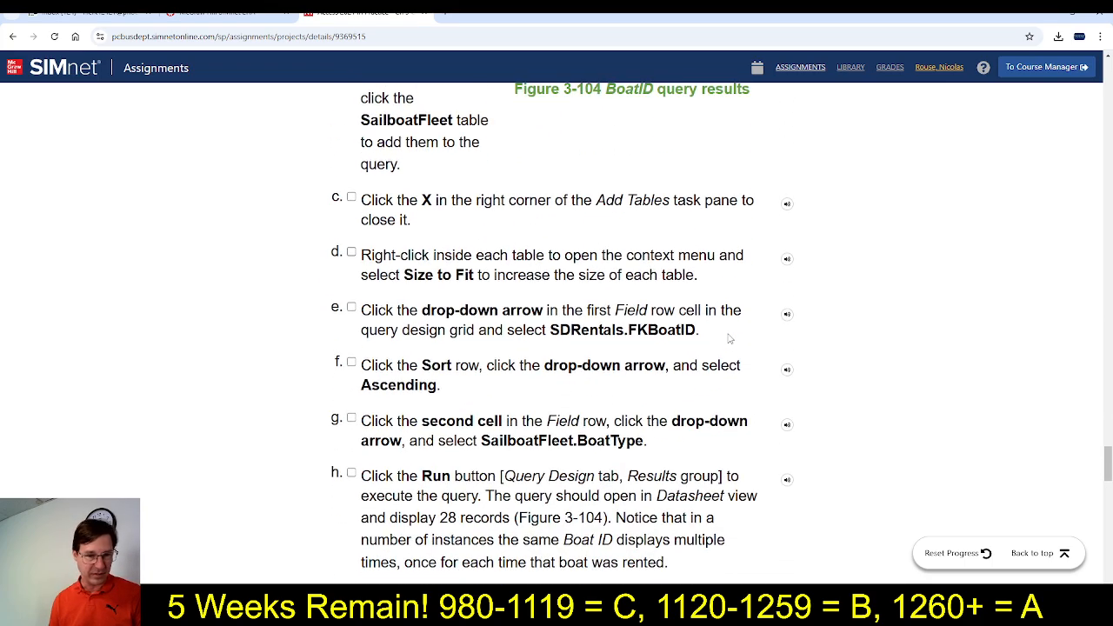
scroll(730, 339, "down", 3)
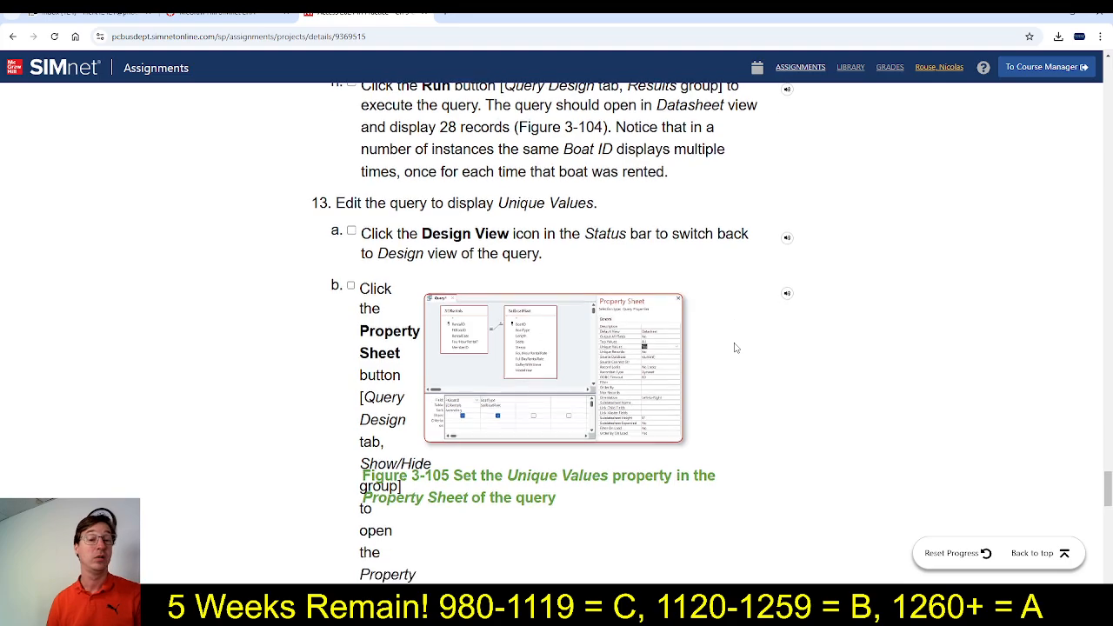
scroll(736, 348, "down", 1)
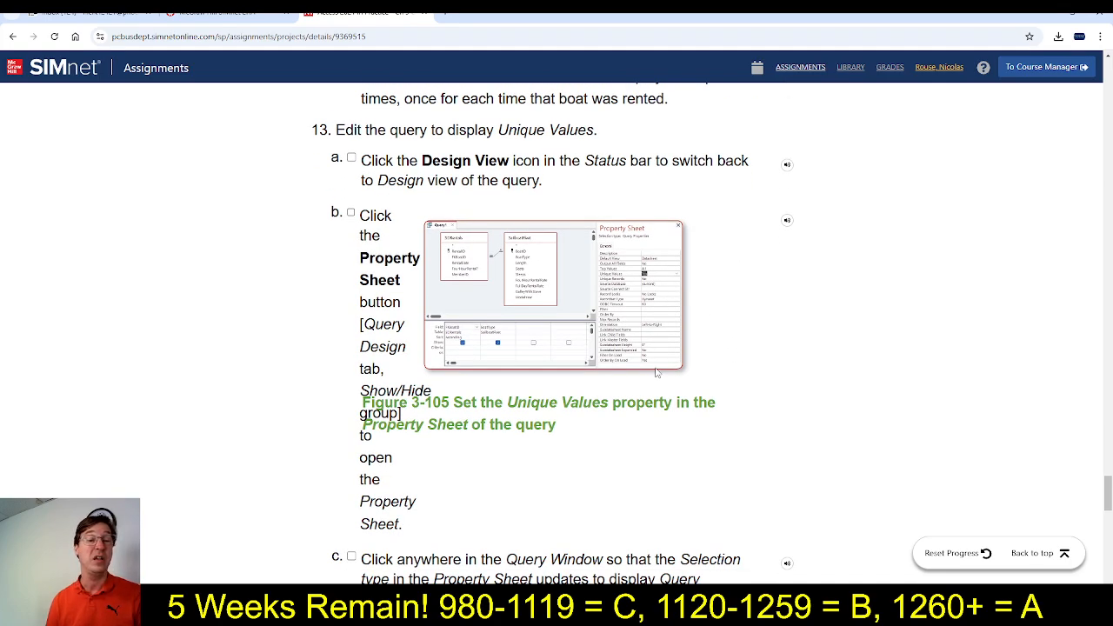
scroll(651, 388, "down", 1)
scroll(651, 389, "up", 10)
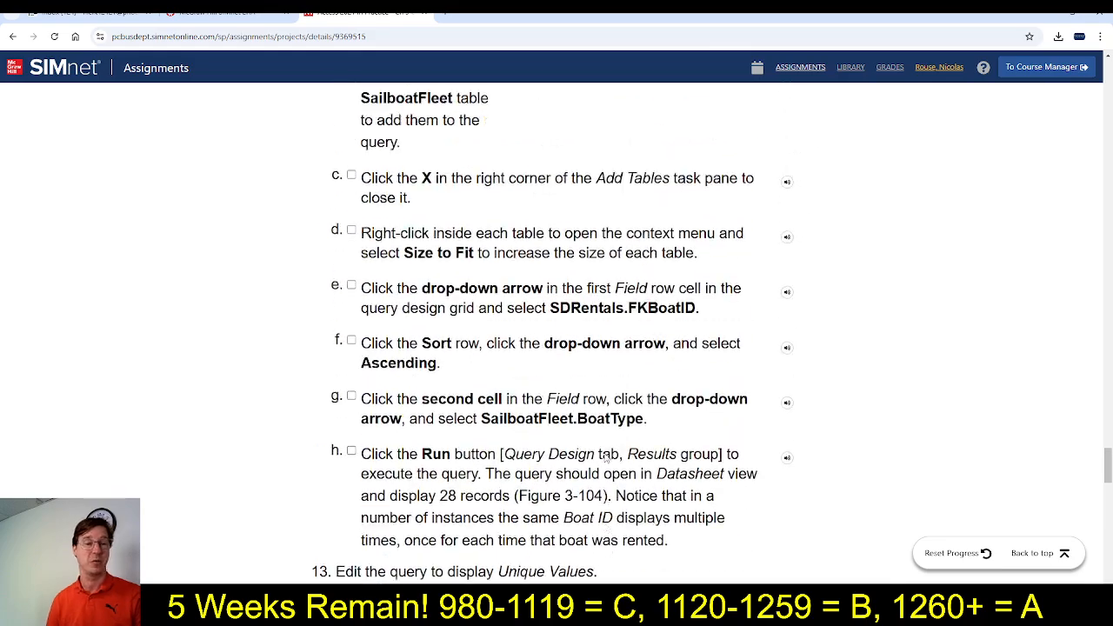
scroll(608, 474, "down", 3)
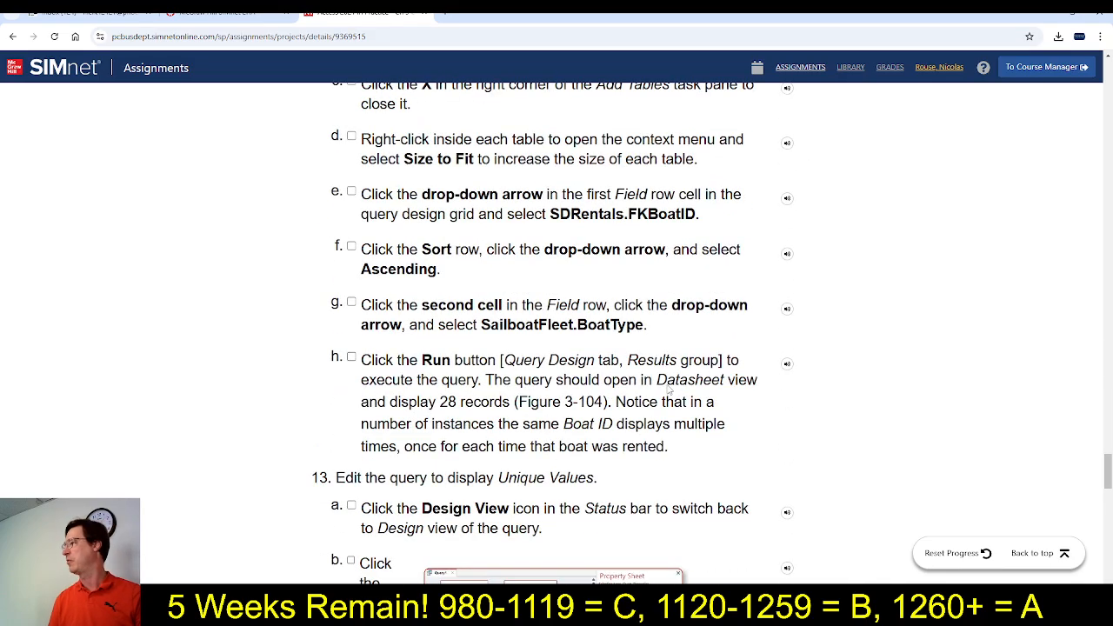
scroll(675, 405, "down", 3)
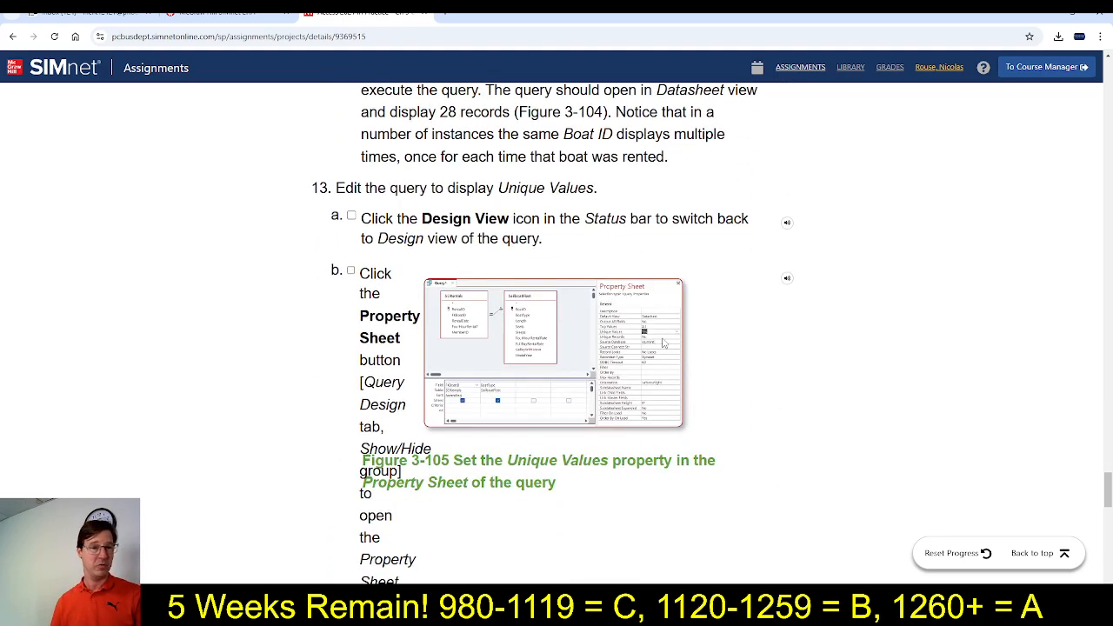
scroll(663, 343, "down", 5)
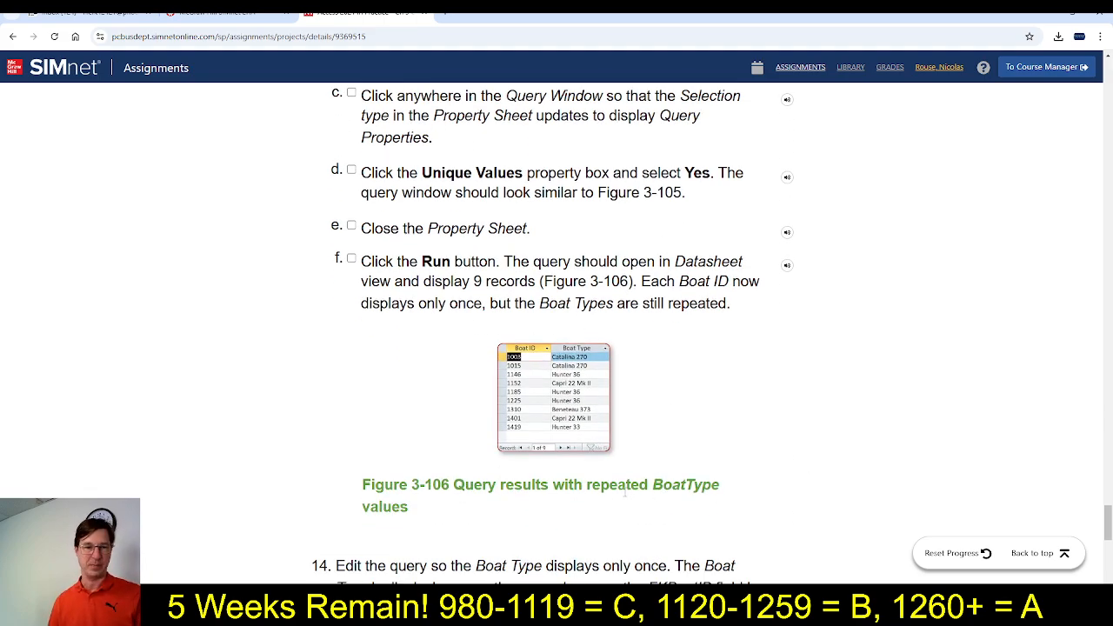
scroll(625, 496, "up", 5)
scroll(624, 507, "down", 8)
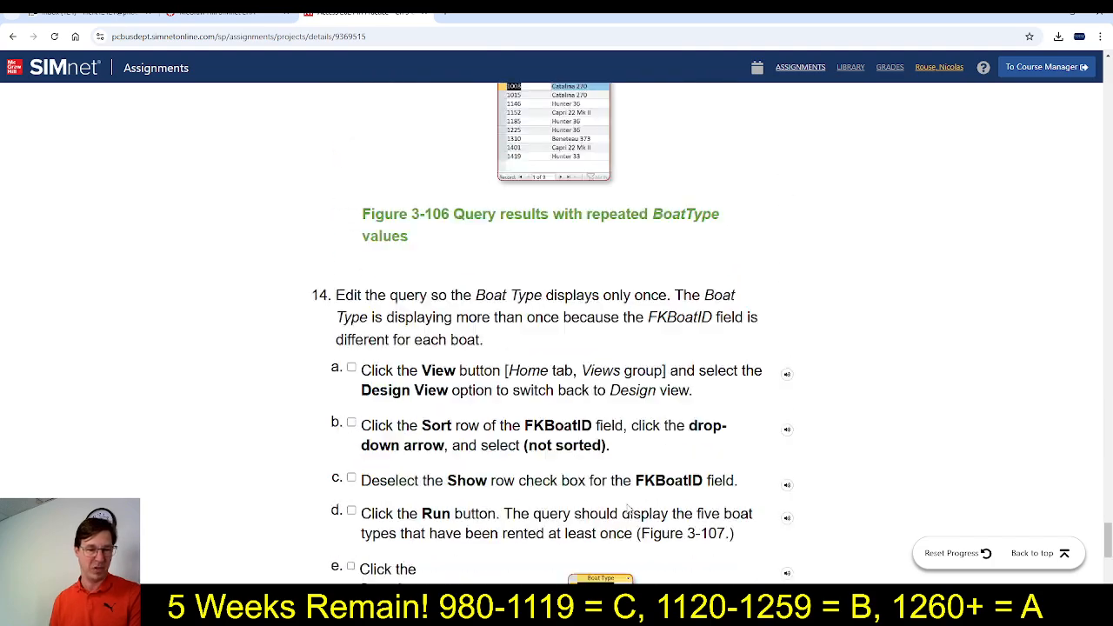
scroll(628, 511, "down", 3)
scroll(630, 509, "up", 1)
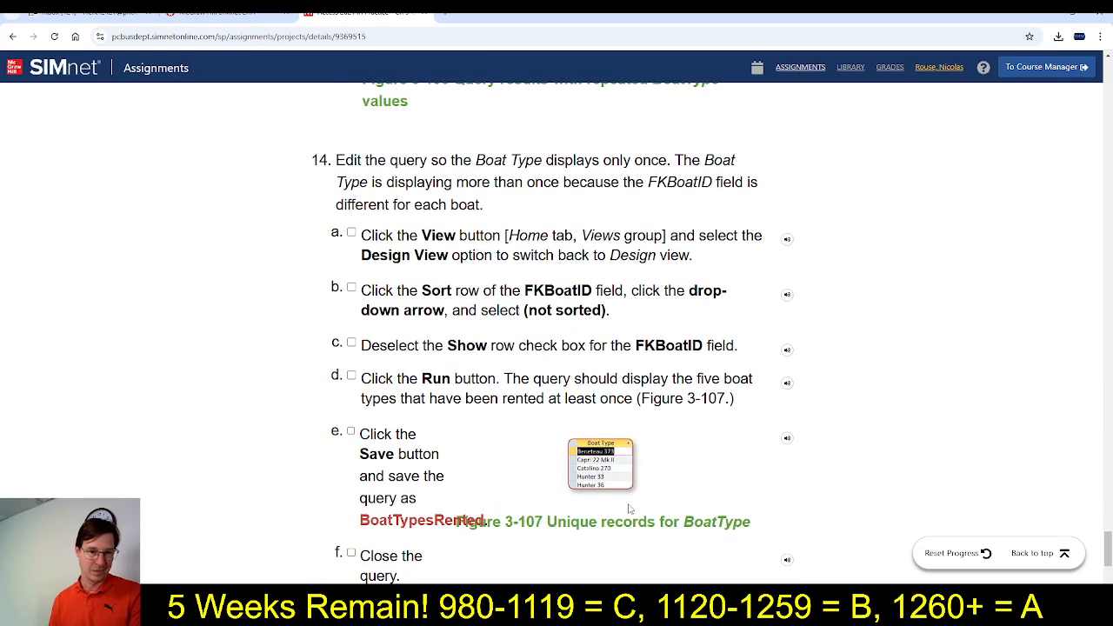
scroll(628, 509, "down", 1)
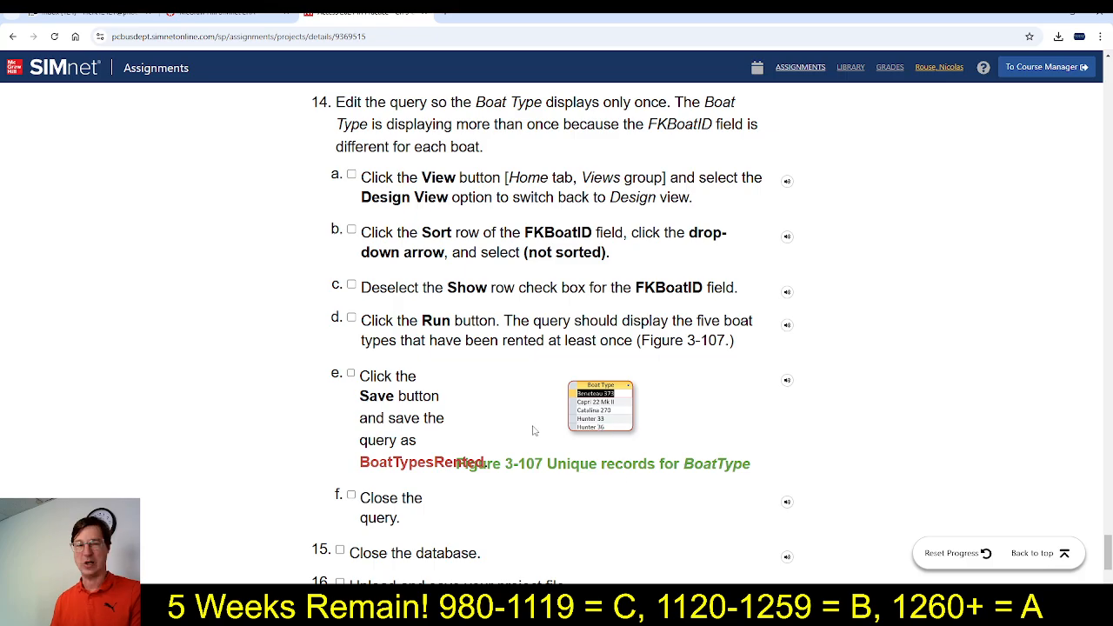
scroll(598, 427, "up", 13)
scroll(517, 455, "up", 7)
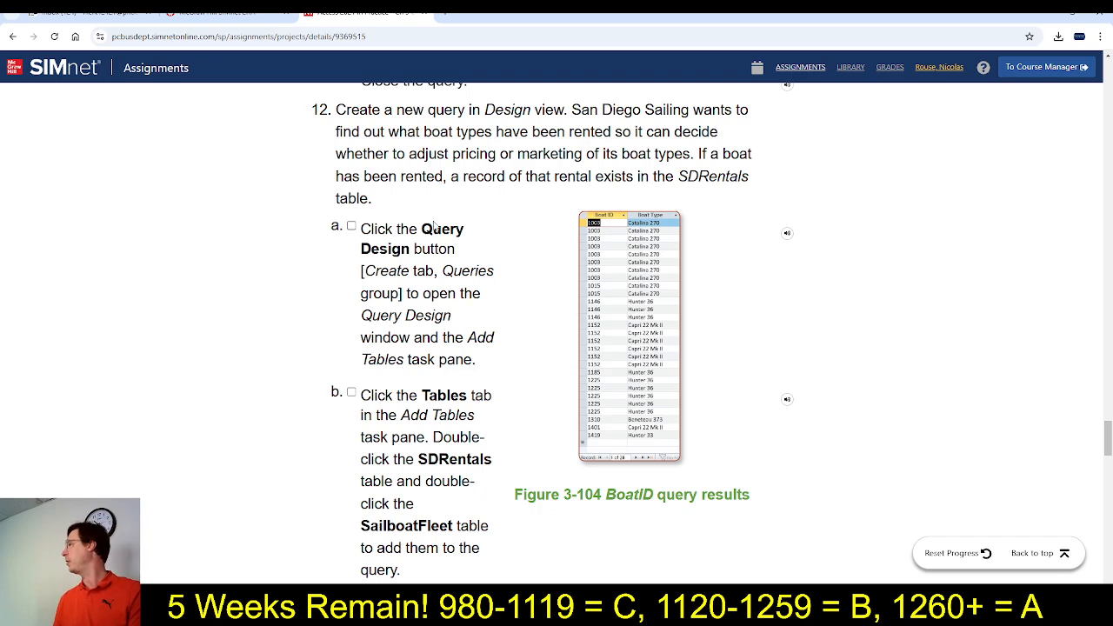
Create a new query in Design view in Access, add the SailboatFleet and SDRentals tables, and close the Add Tables pane
key("alt+Tab")
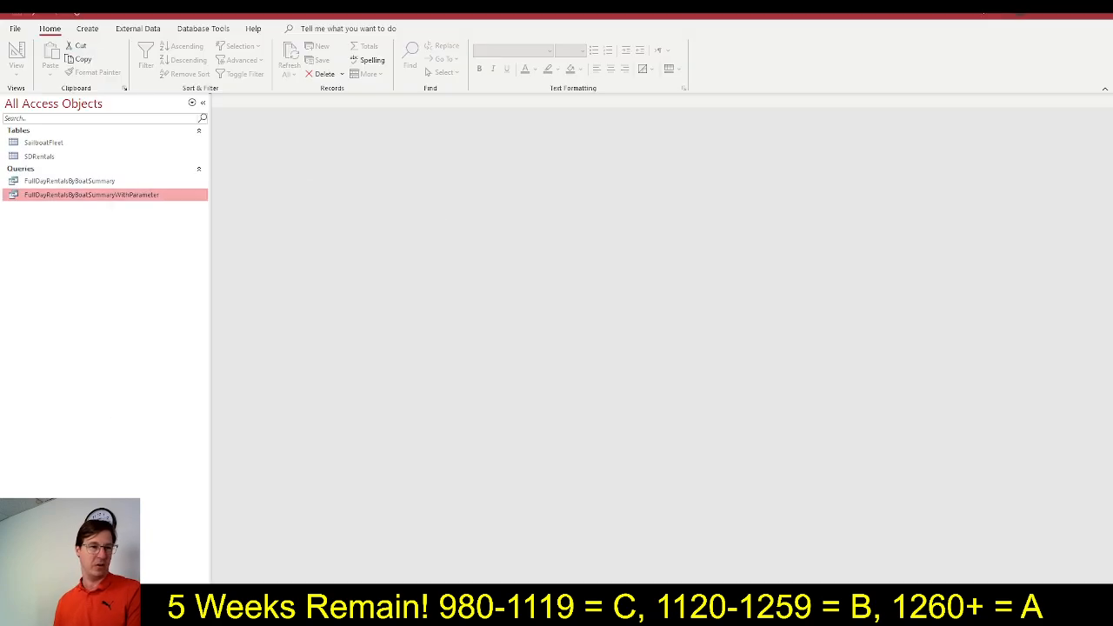
left_click(87, 29)
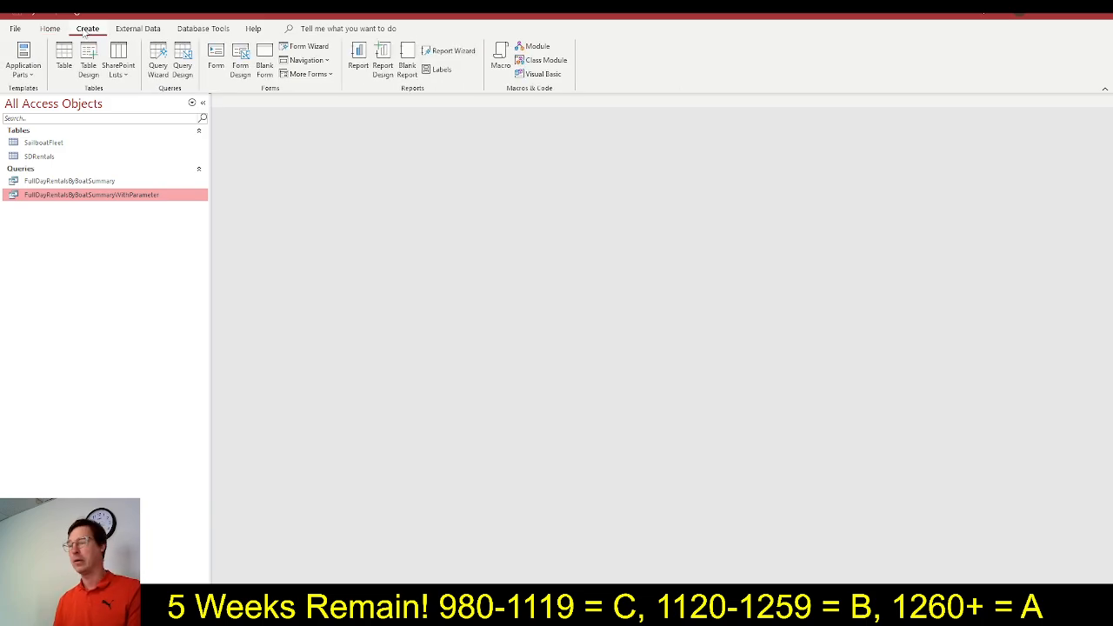
left_click(183, 69)
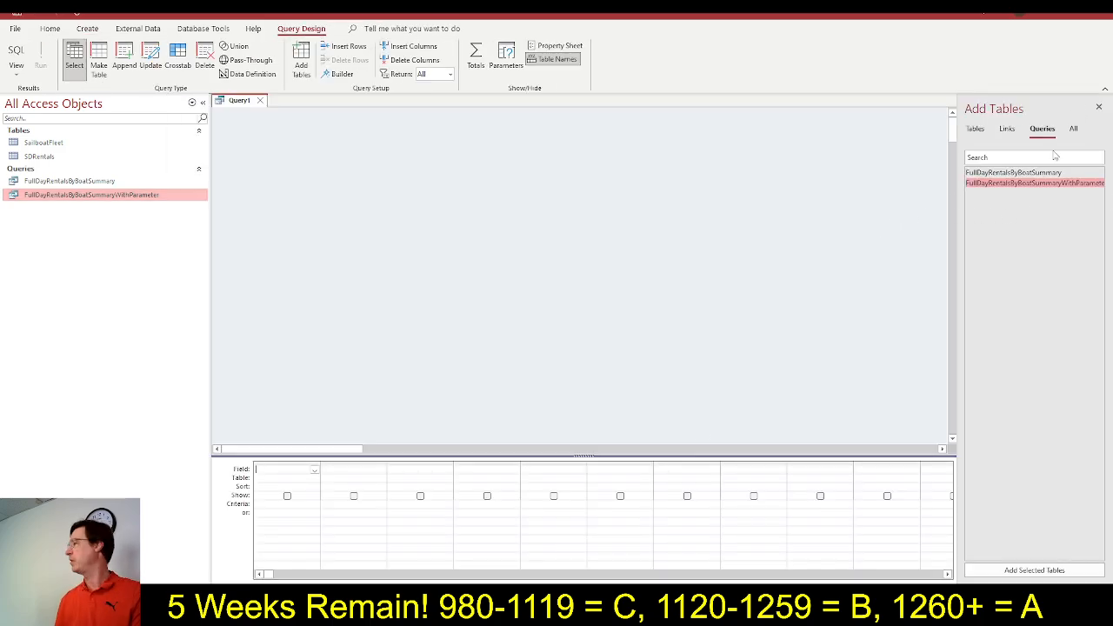
left_click(976, 130)
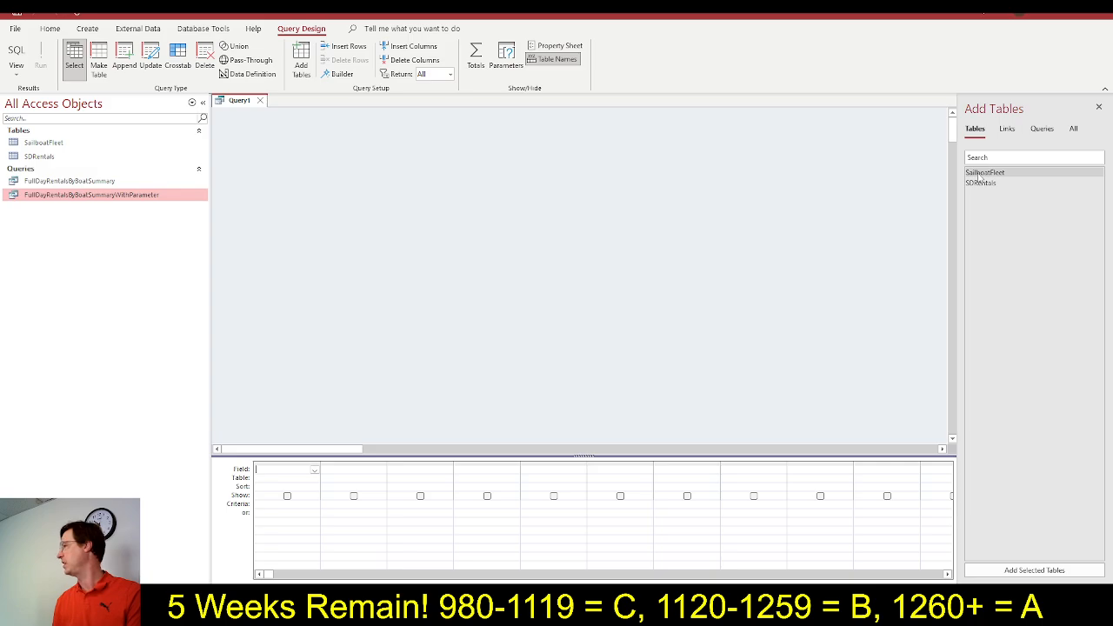
double_click(979, 173)
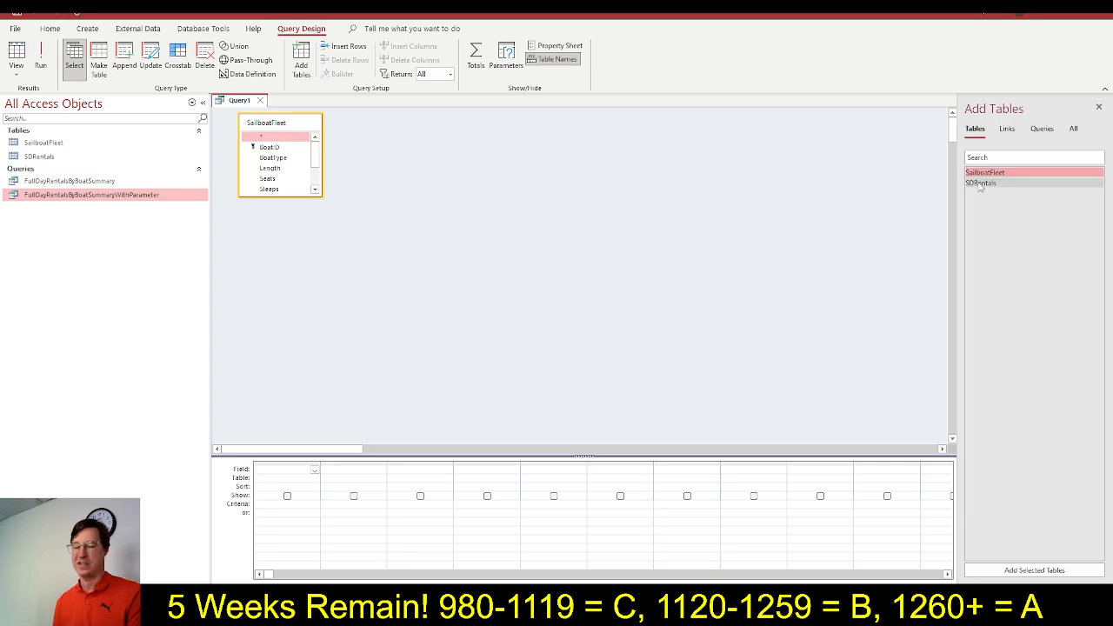
double_click(980, 183)
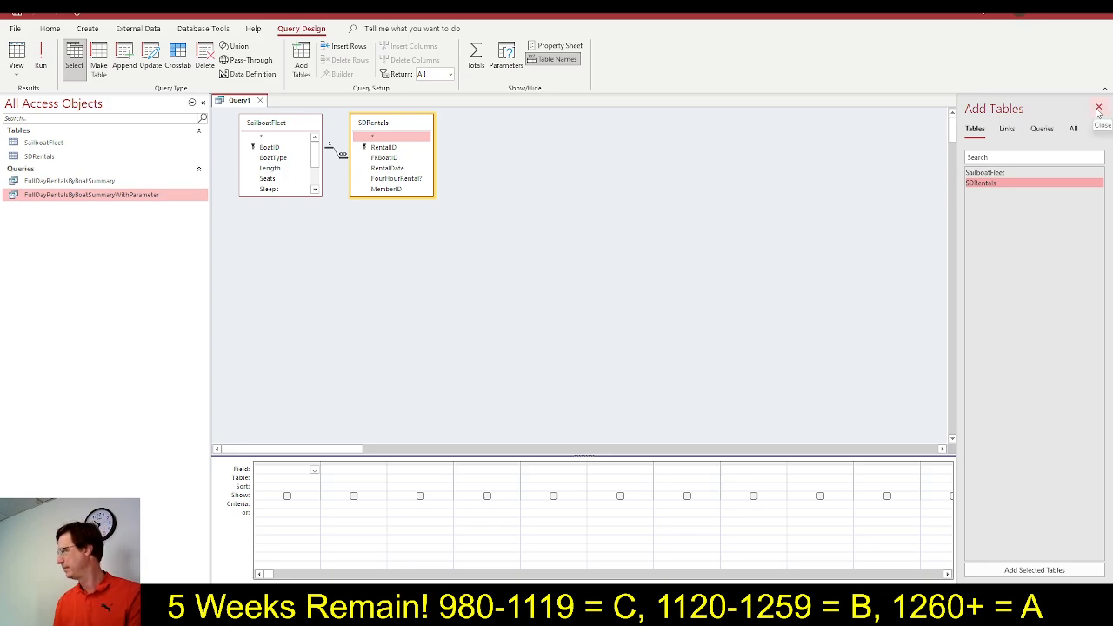
left_click(1099, 110)
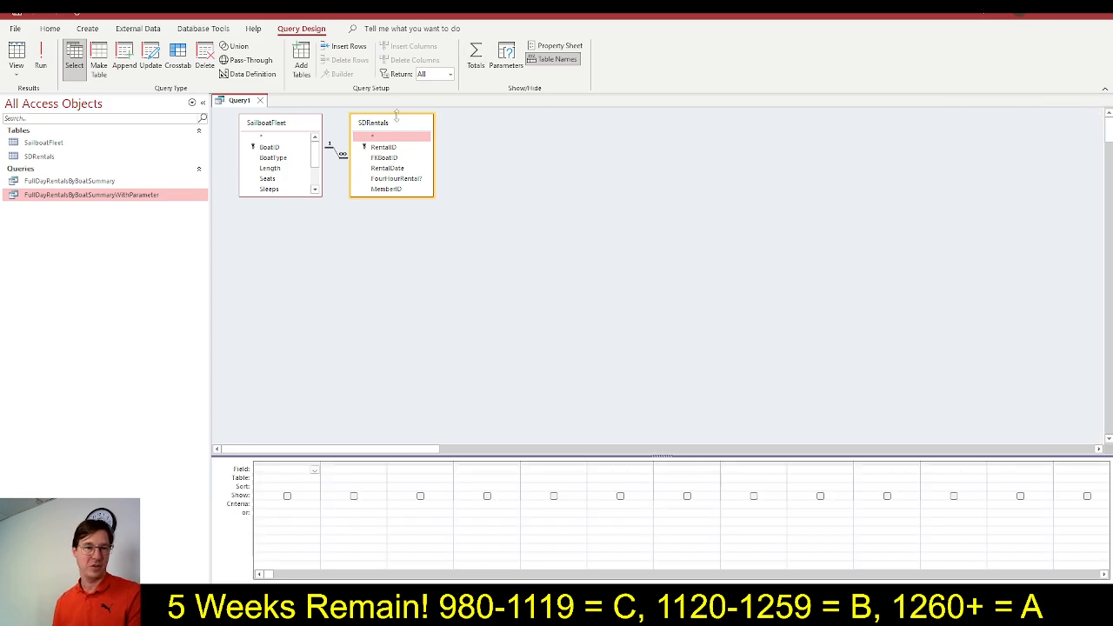
Move the SDRentals table away from SailboatFleet and enlarge both table boxes so all their fields fit
left_click_drag(395, 125, 519, 138)
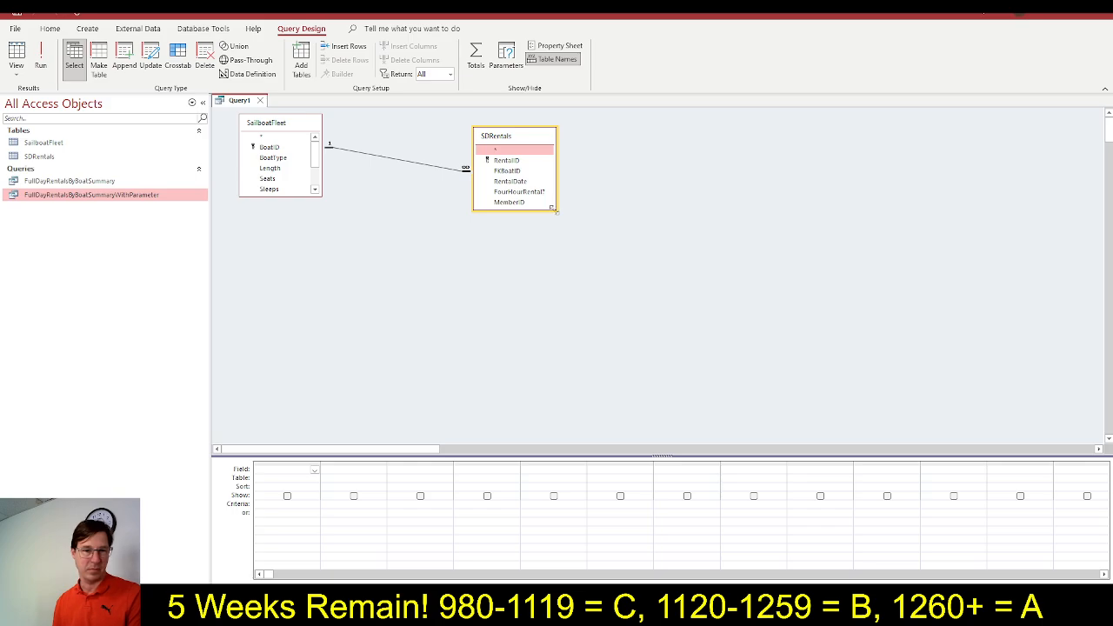
left_click_drag(555, 210, 577, 231)
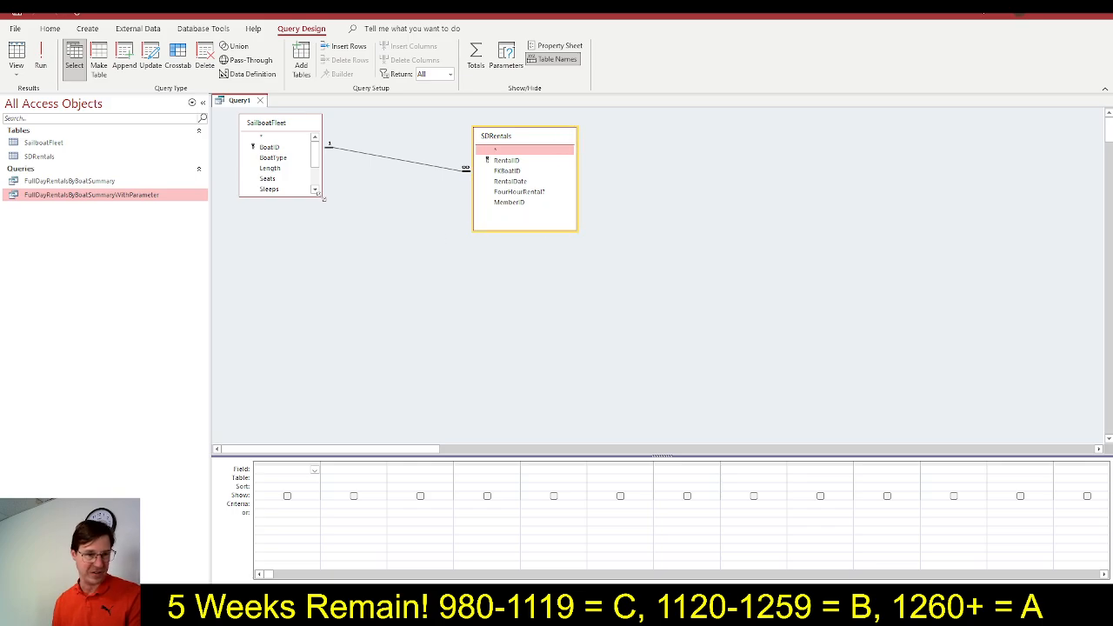
left_click_drag(322, 196, 366, 258)
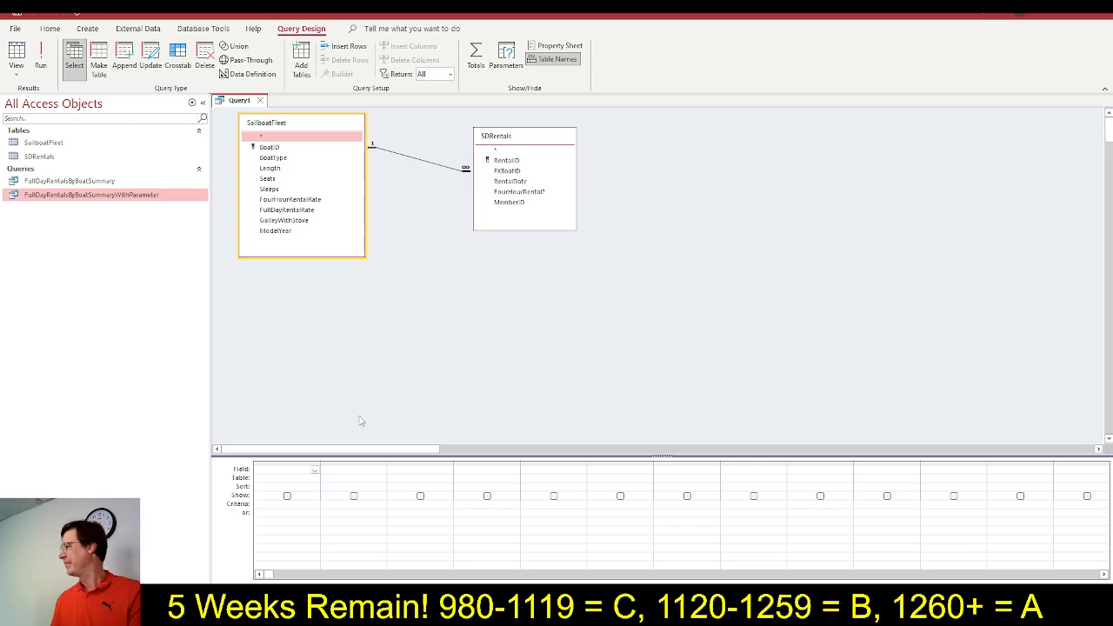
Switch to SIMnet and mark steps 12a and 12b as completed
key("alt+Tab")
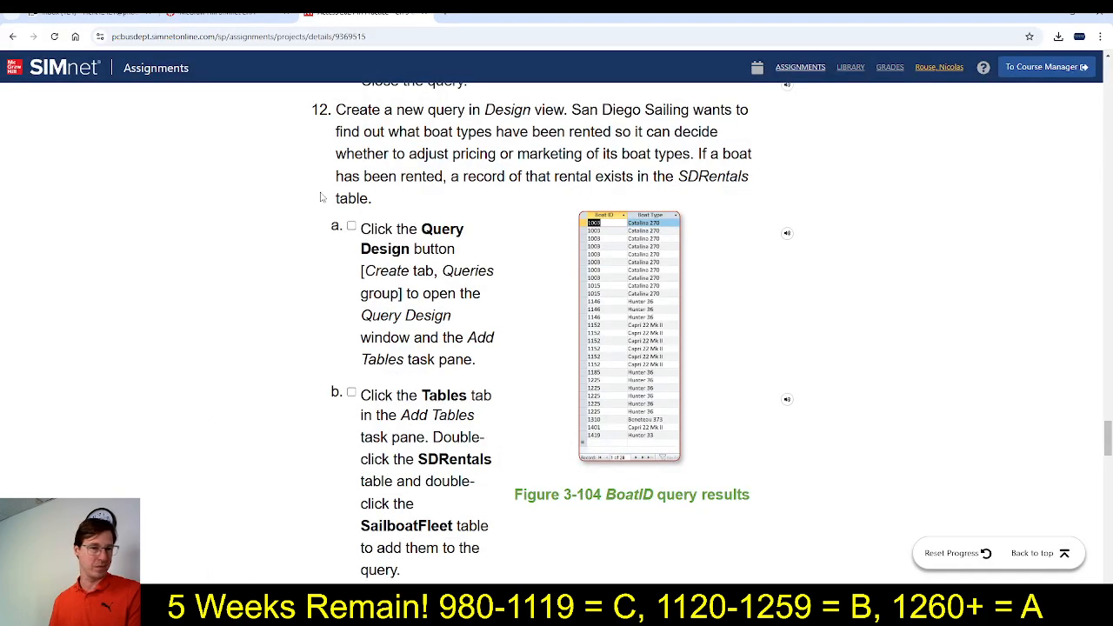
left_click(352, 225)
scroll(351, 228, "down", 1)
left_click(352, 370)
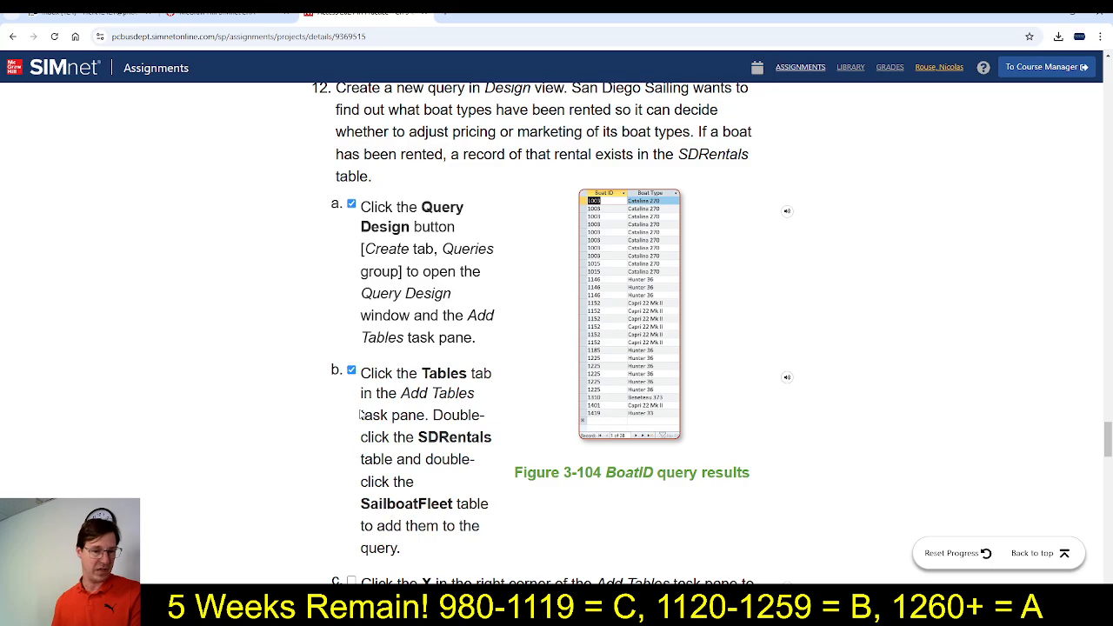
Mark steps 12c and 12d of the SIMnet instructions as completed
scroll(362, 416, "down", 3)
left_click(352, 290)
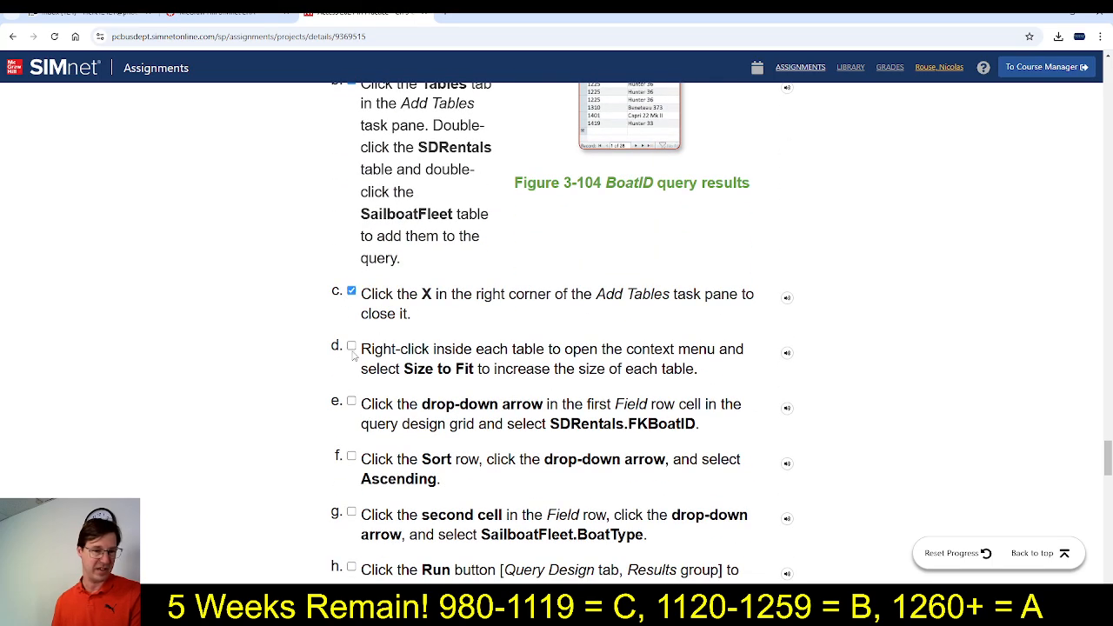
left_click(352, 348)
Review steps 12e to 12h, switch to Access, and add FKBoatID from SDRentals and BoatType from SailboatFleet to the query grid
scroll(415, 452, "down", 1)
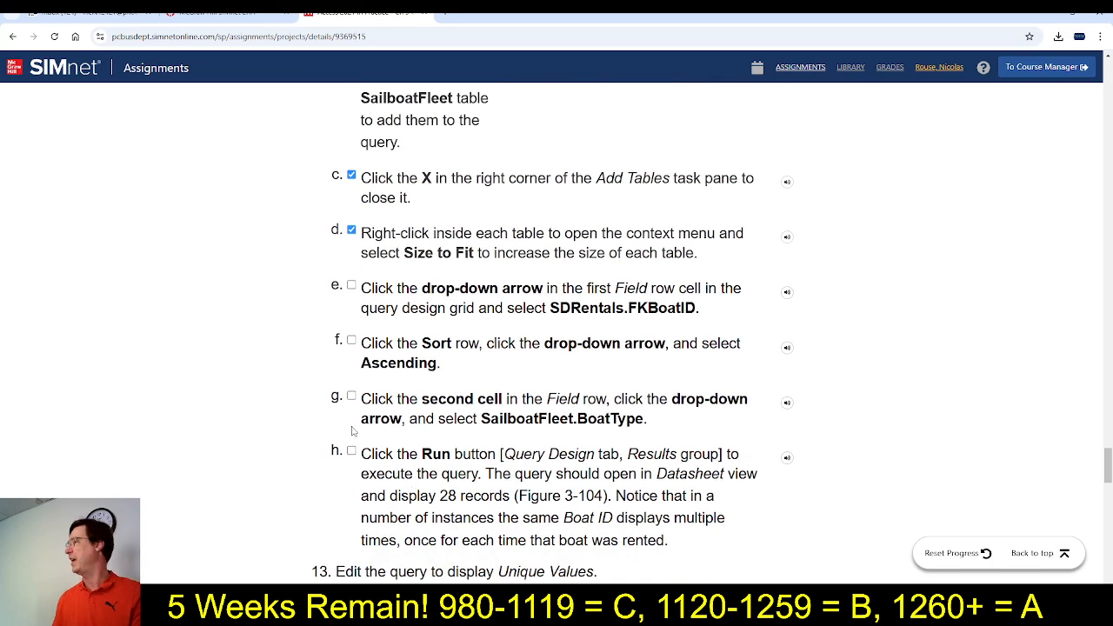
scroll(354, 429, "up", 4)
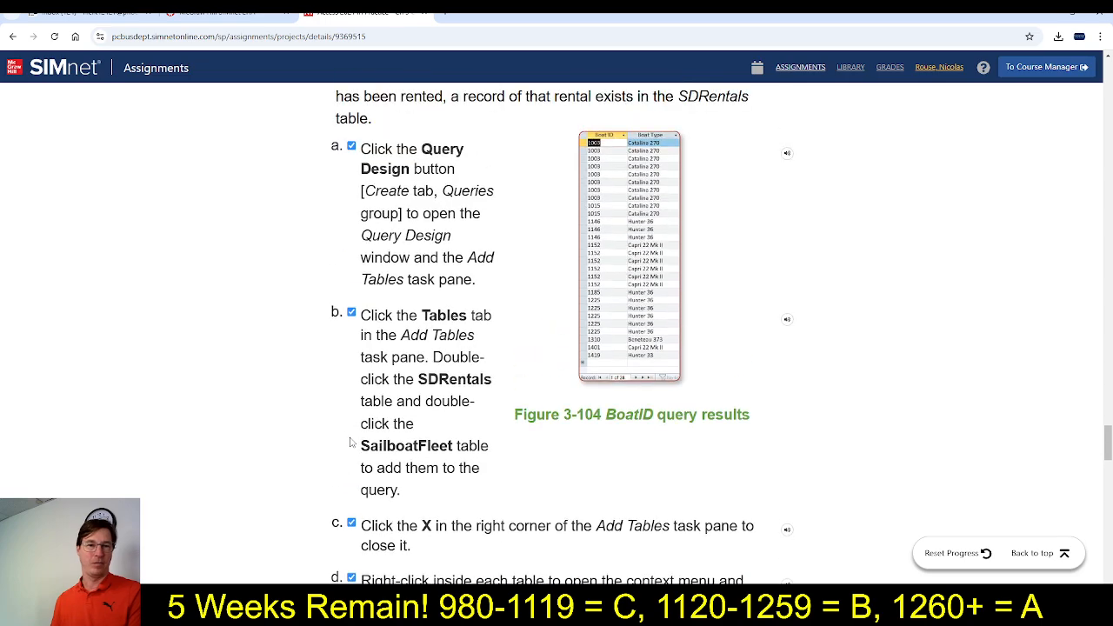
scroll(576, 467, "down", 2)
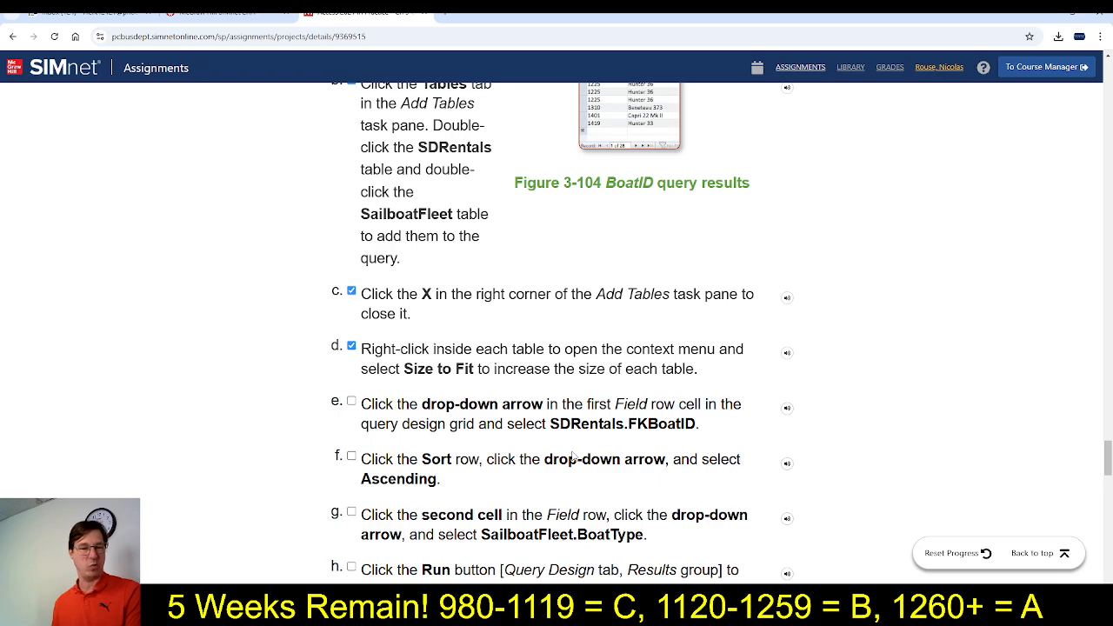
scroll(484, 461, "down", 1)
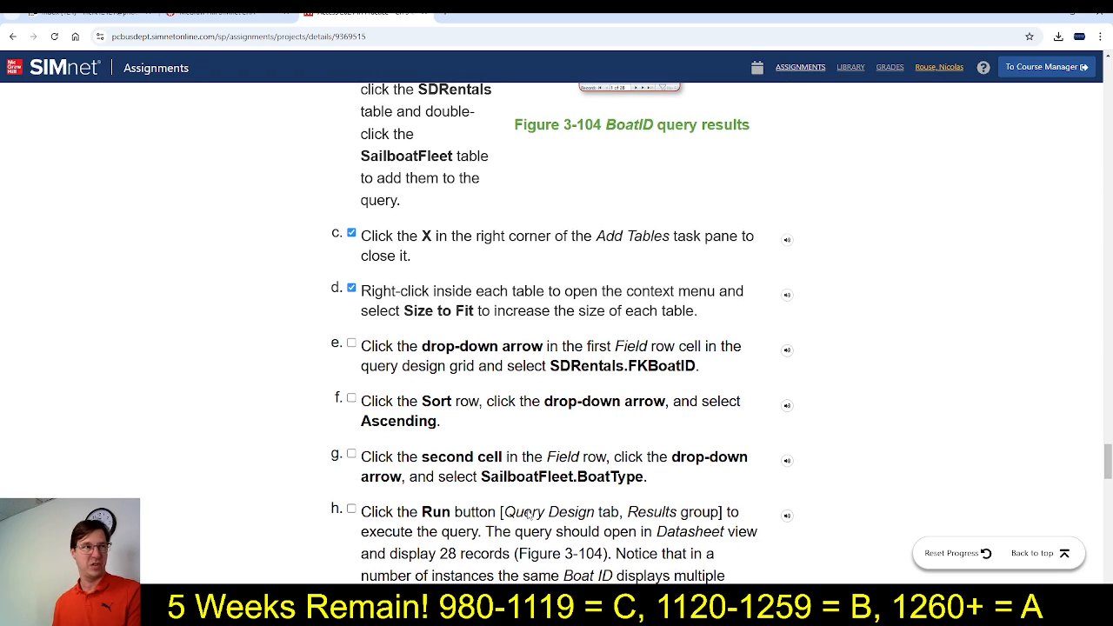
scroll(528, 515, "up", 3)
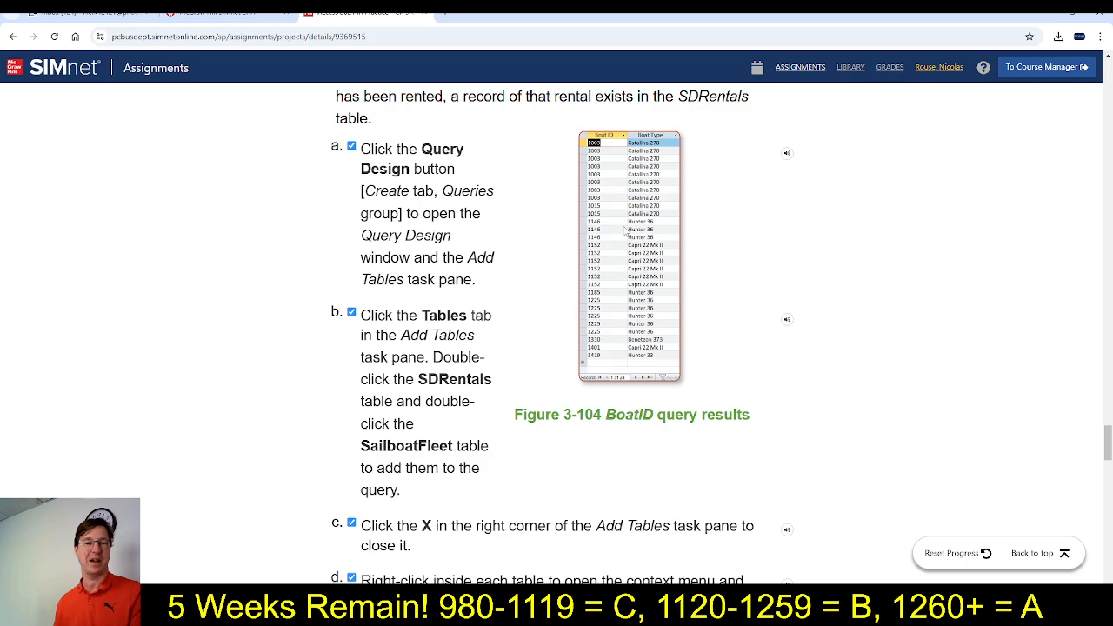
scroll(625, 311, "down", 4)
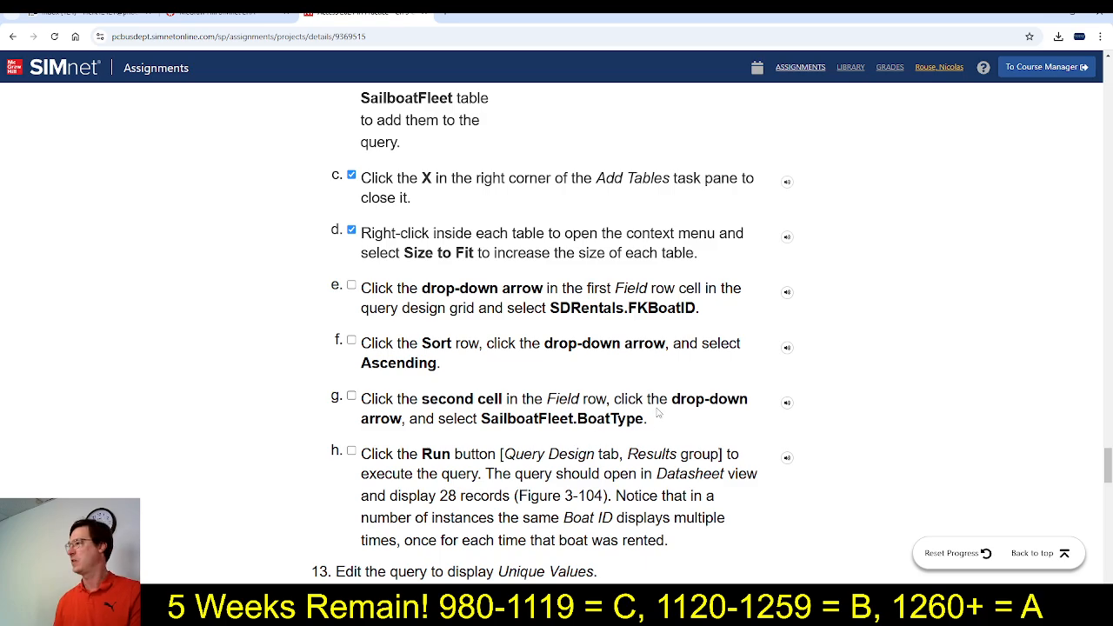
key("alt+Tab")
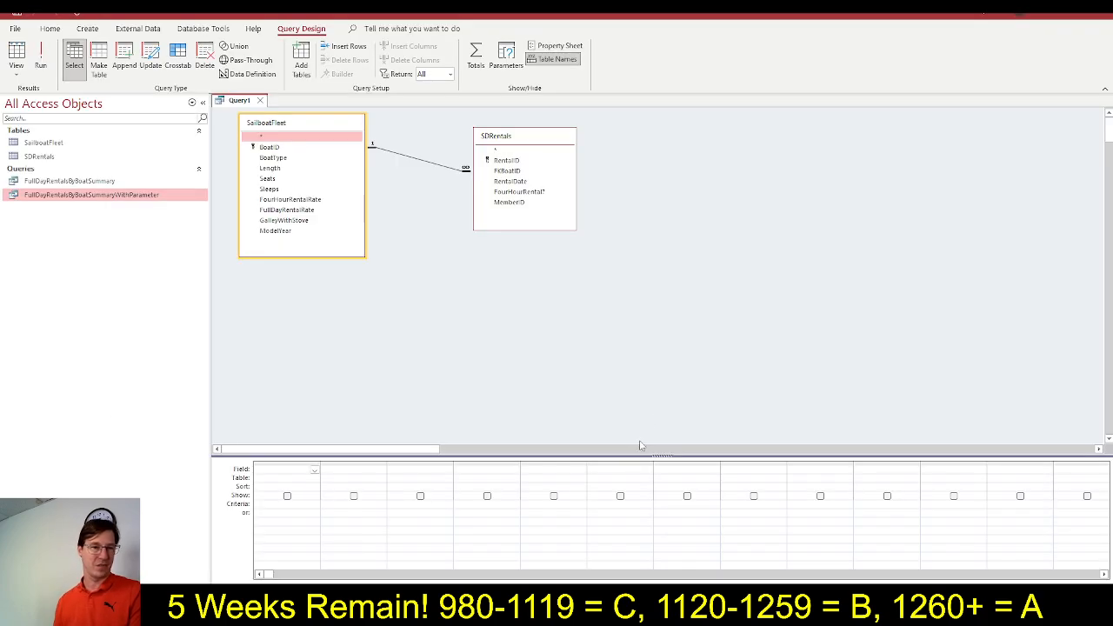
double_click(520, 172)
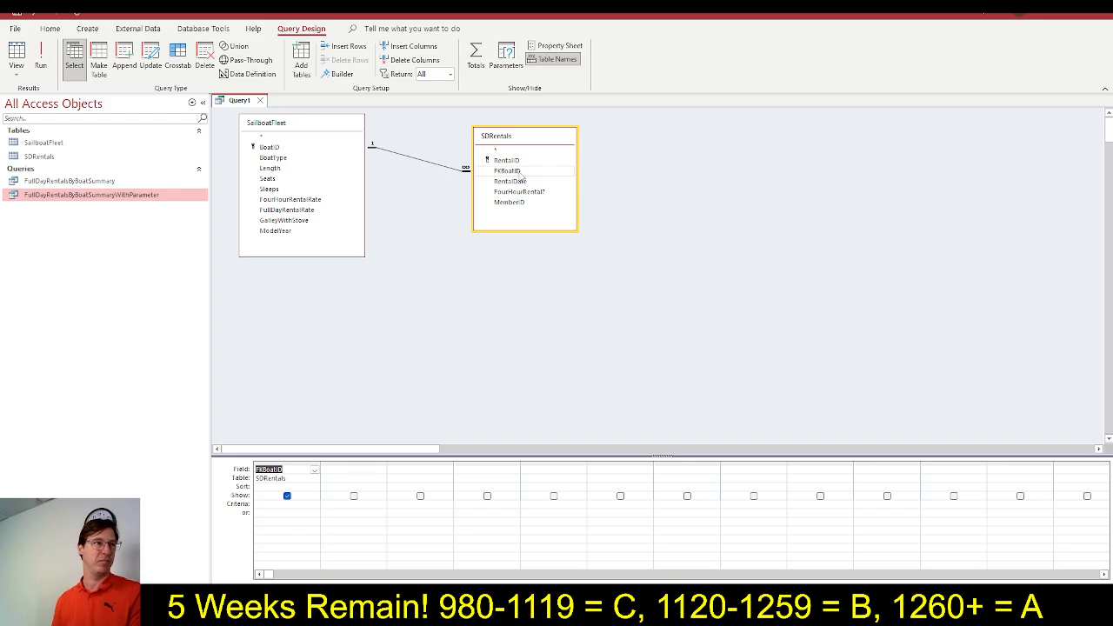
key("alt+Tab")
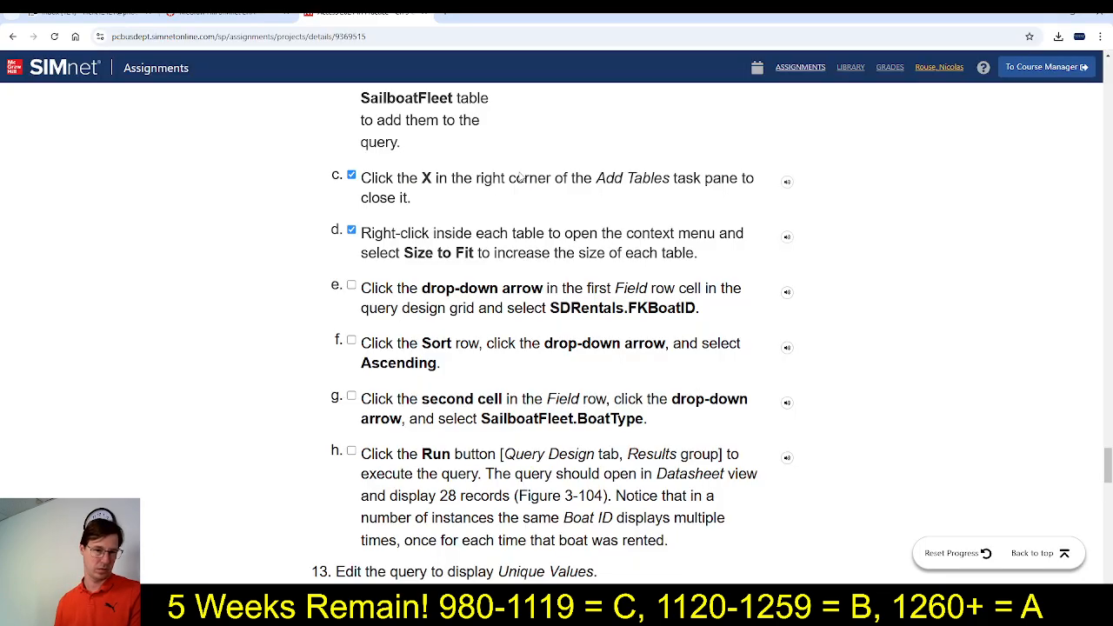
key("alt+Tab")
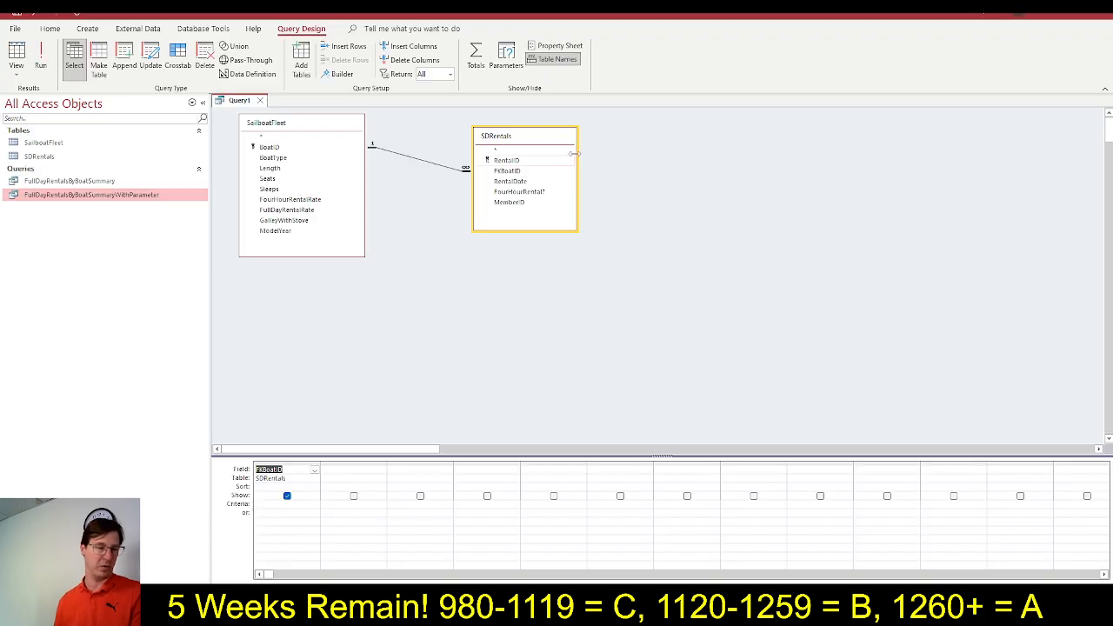
double_click(274, 159)
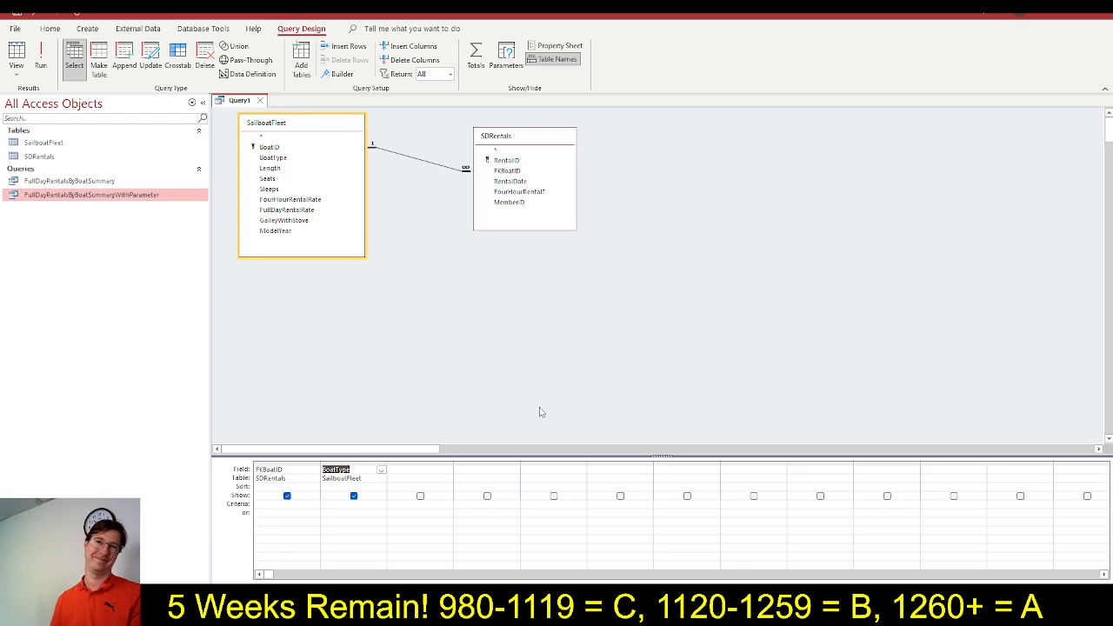
Switch to SIMnet and mark steps 12e, 12f, 12g and 12h as completed
key("alt+Tab")
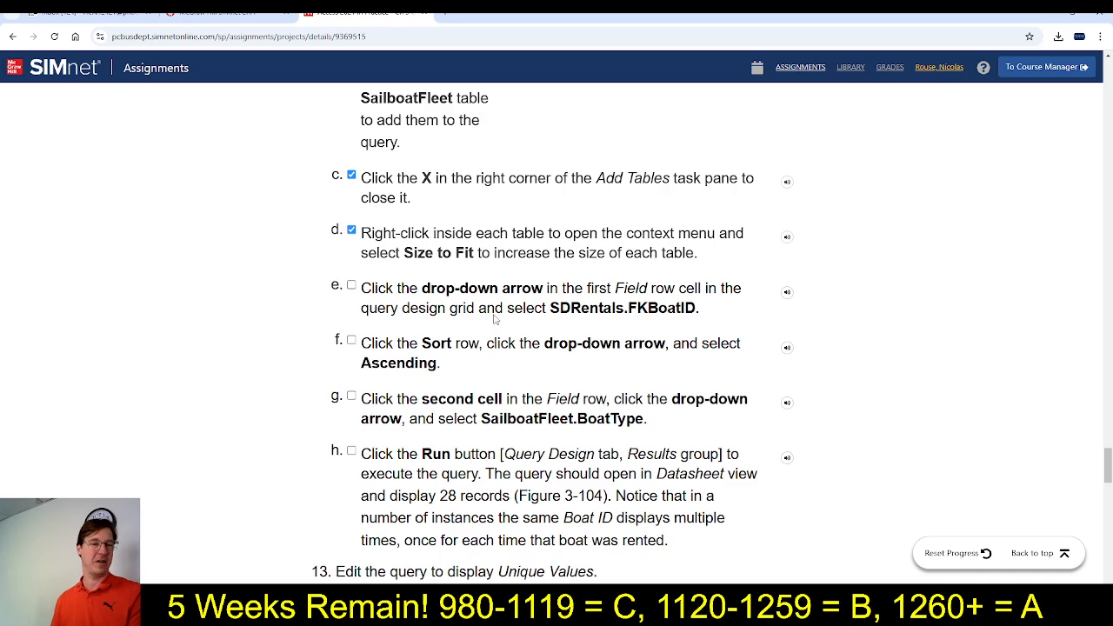
left_click(352, 286)
left_click(351, 341)
left_click(351, 396)
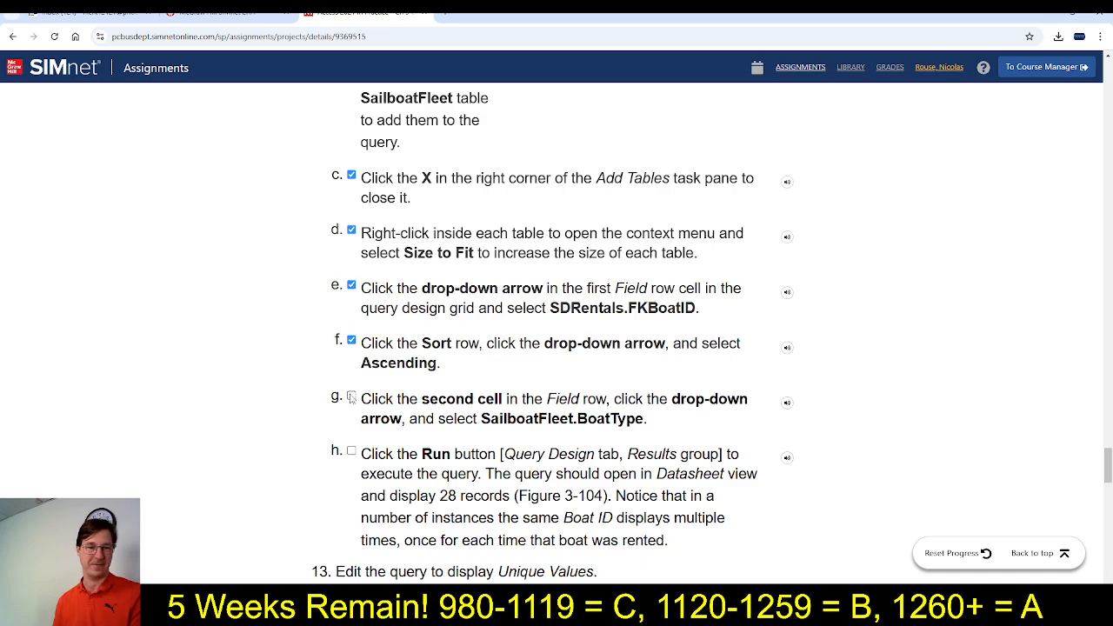
left_click(352, 452)
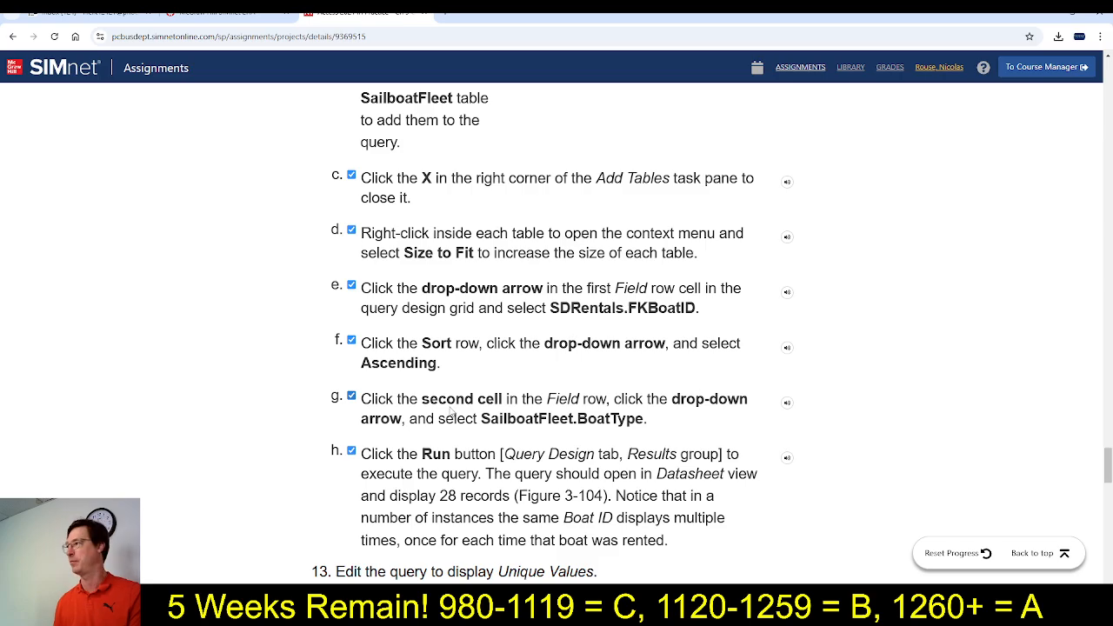
Check the step 13 instructions on Unique Values, switch to Access, and select the query itself instead of the SailboatFleet table
scroll(454, 414, "down", 1)
scroll(457, 414, "down", 3)
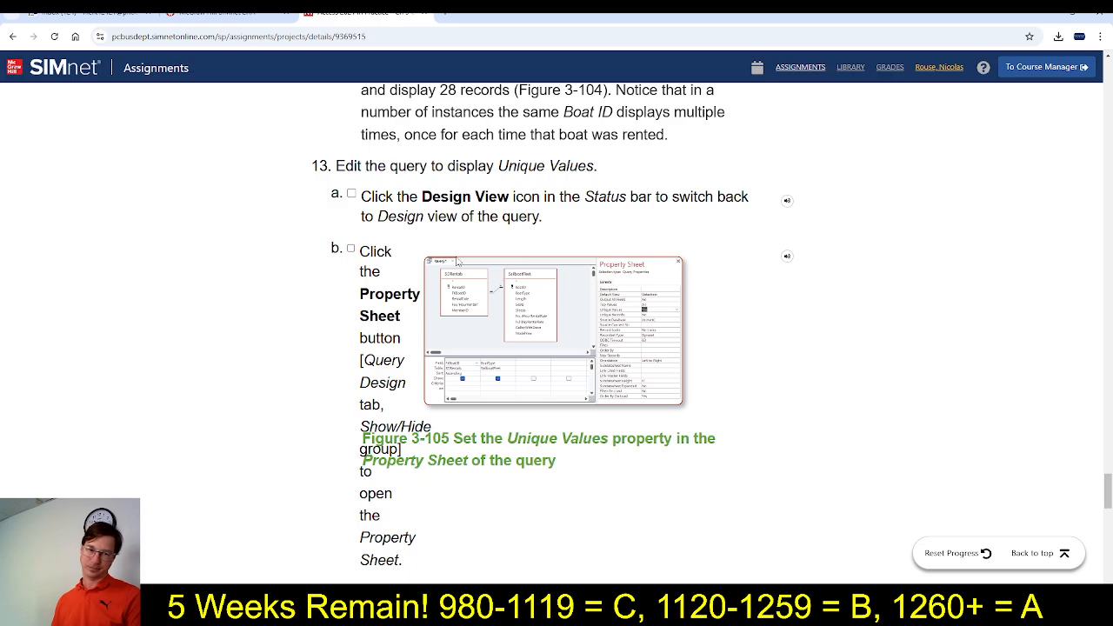
key("alt+Tab")
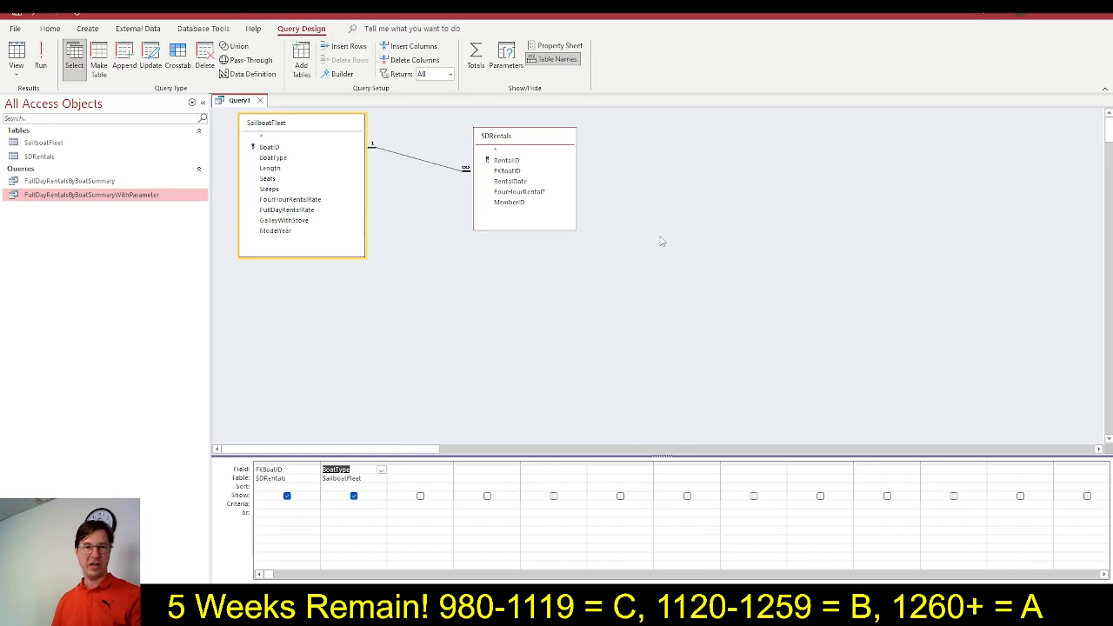
left_click(661, 242)
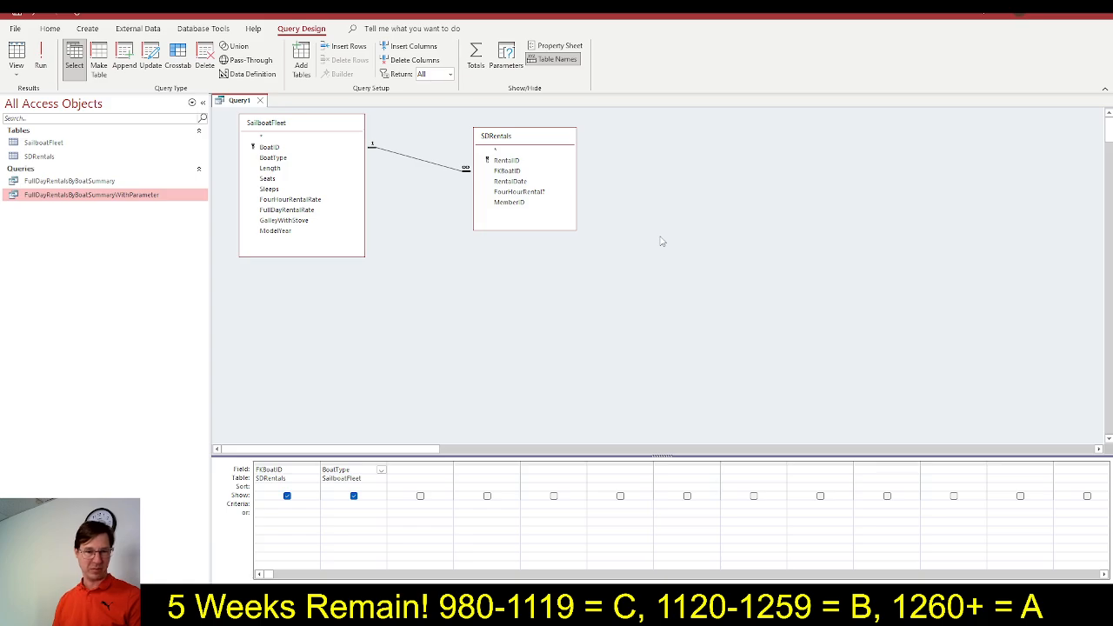
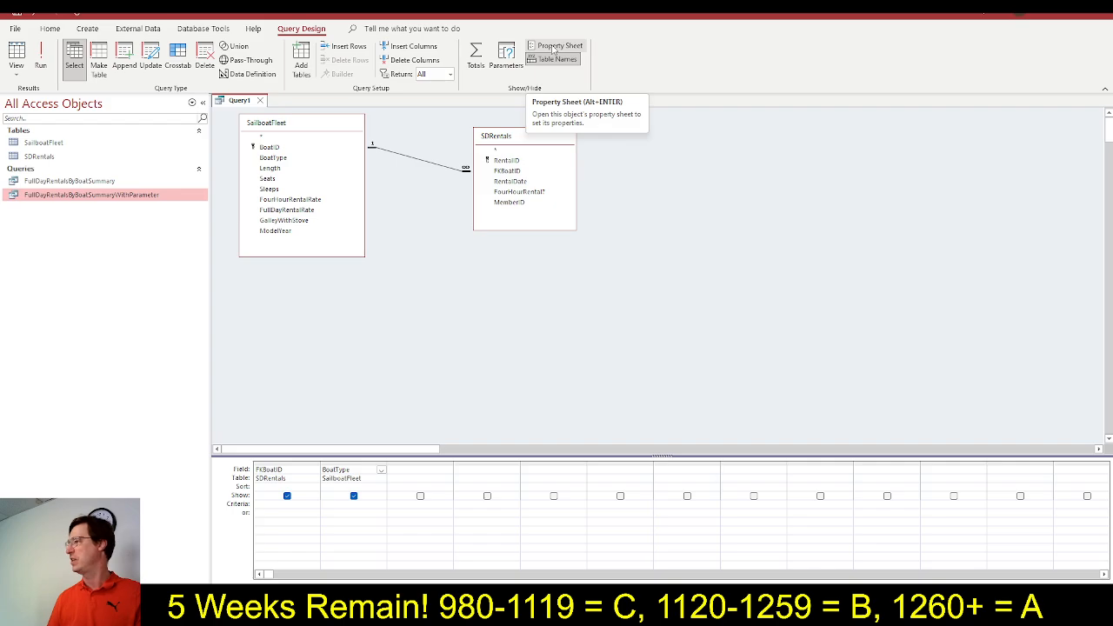
Open the query's property sheet in Access, switch to SIMnet, and mark steps 13a and 13c as completed
left_click(553, 49)
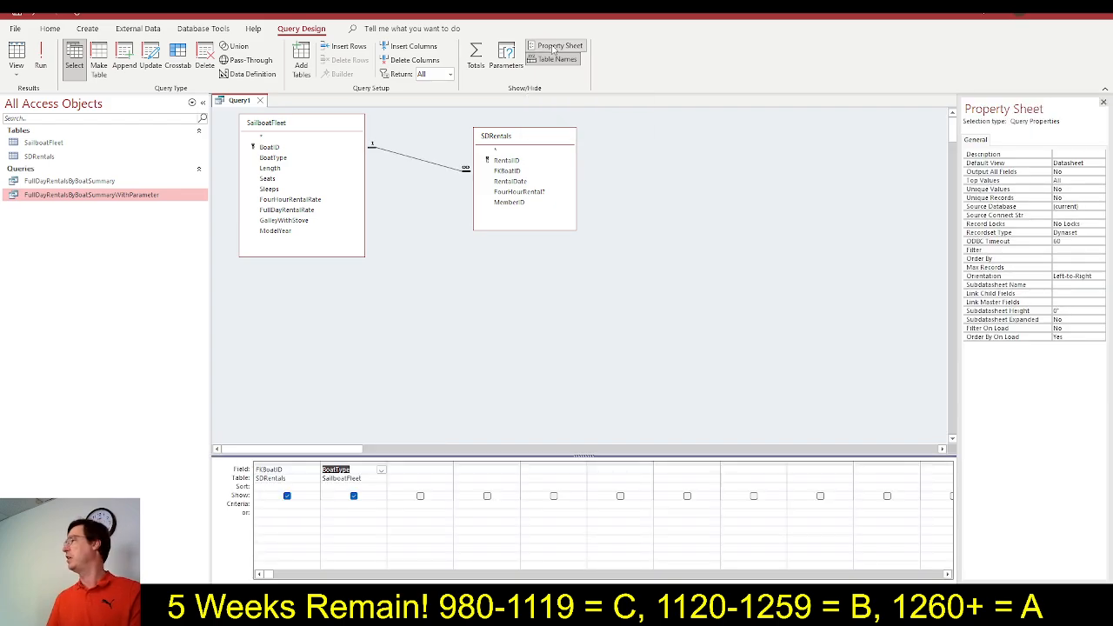
key("alt+Tab")
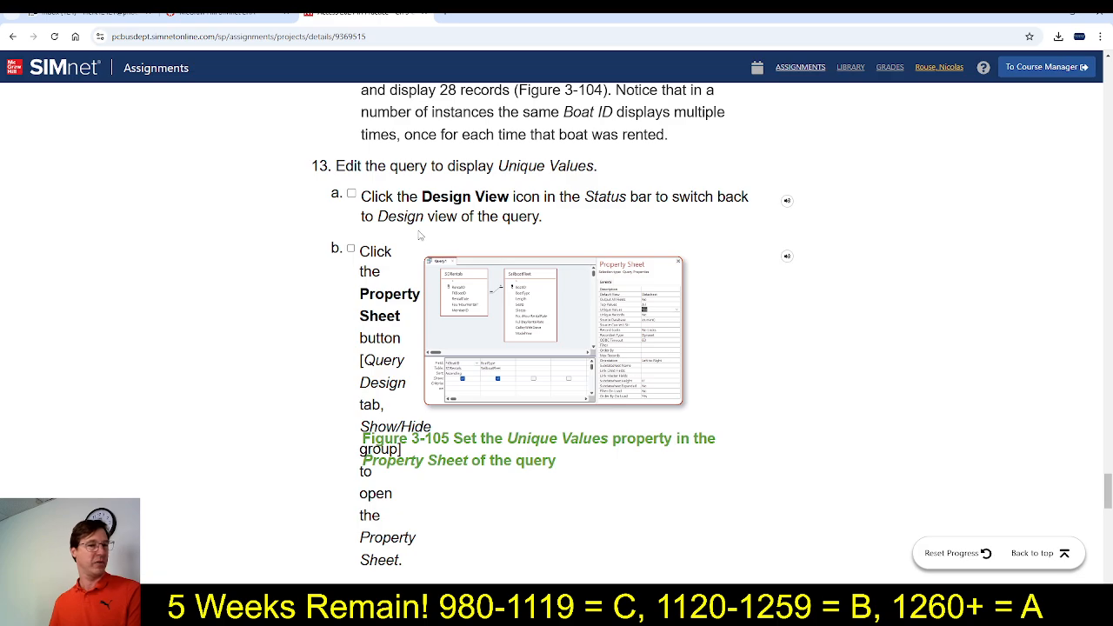
left_click(351, 196)
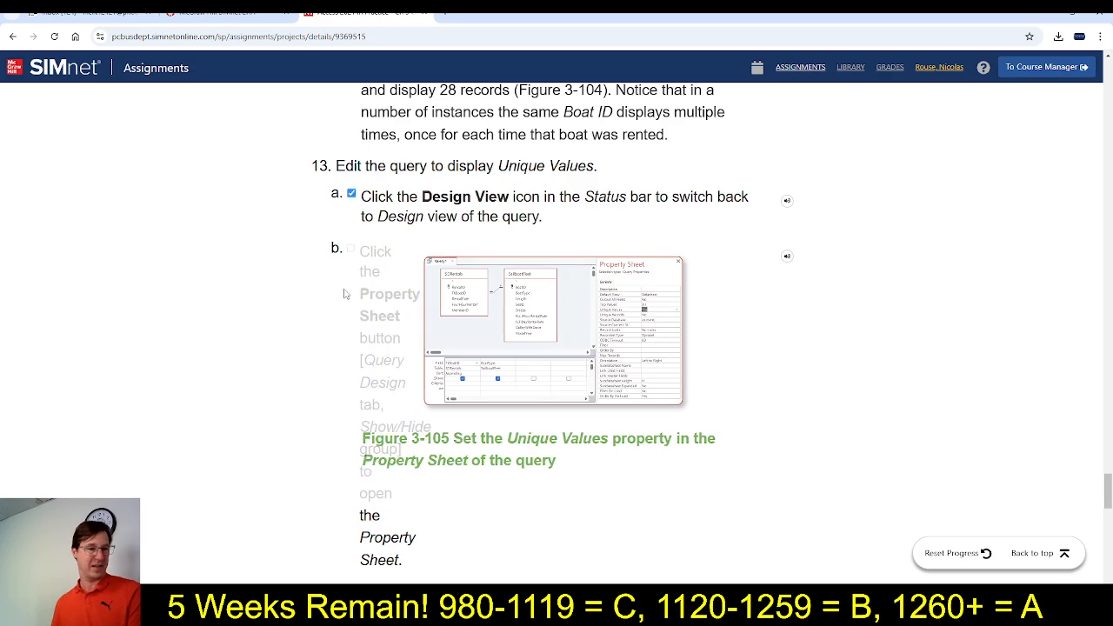
scroll(339, 304, "down", 3)
scroll(337, 315, "down", 1)
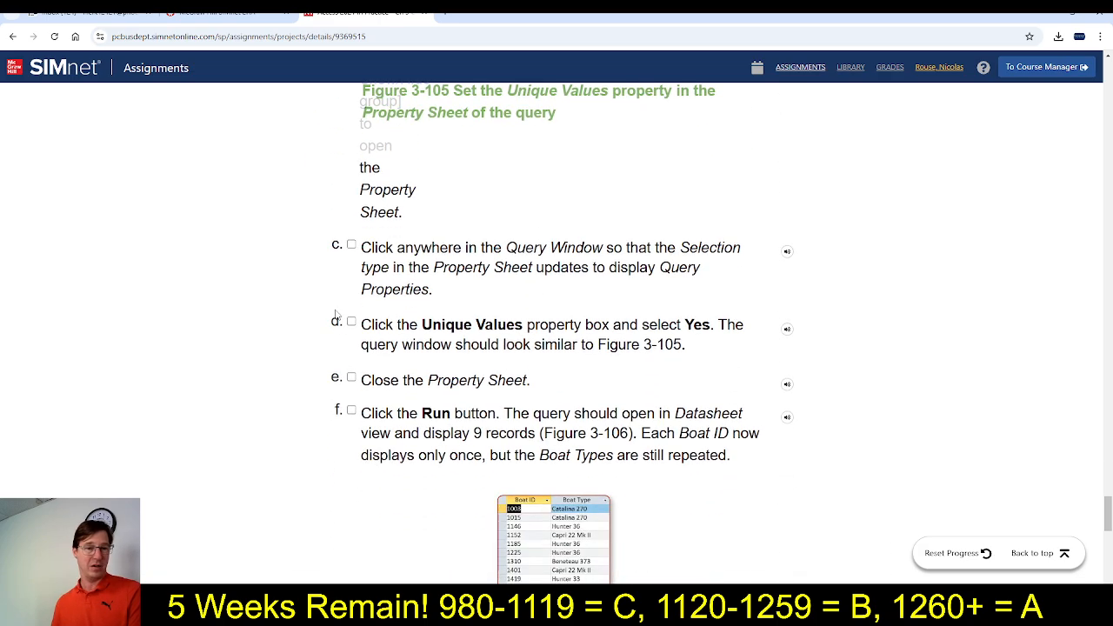
left_click(351, 244)
scroll(480, 338, "down", 1)
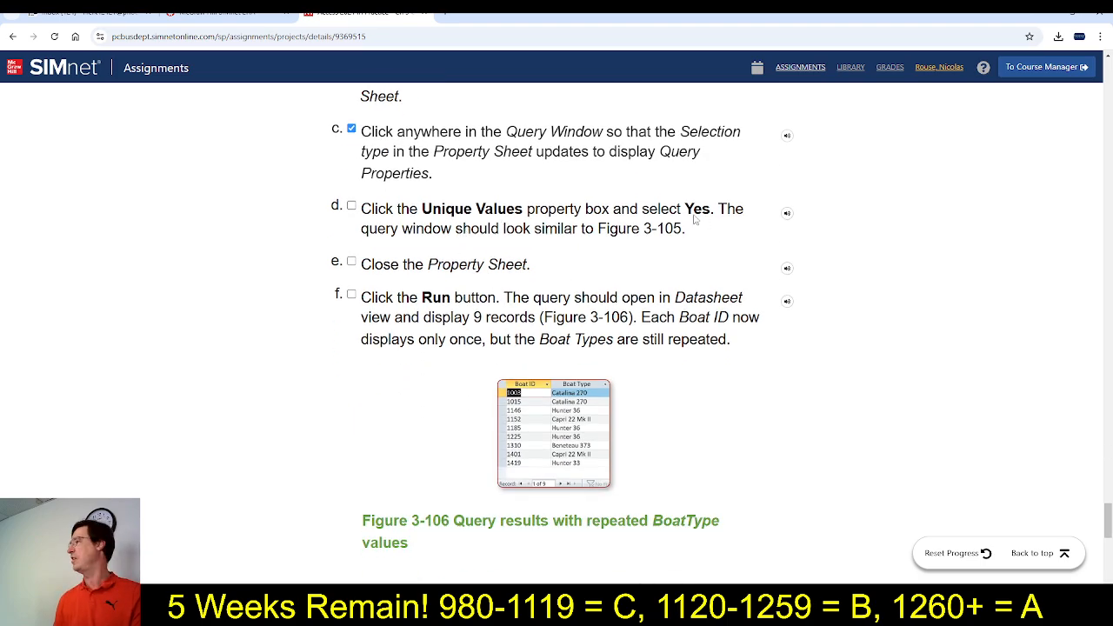
Switch to Access and set the query's Unique Values property to Yes
key("alt+Tab")
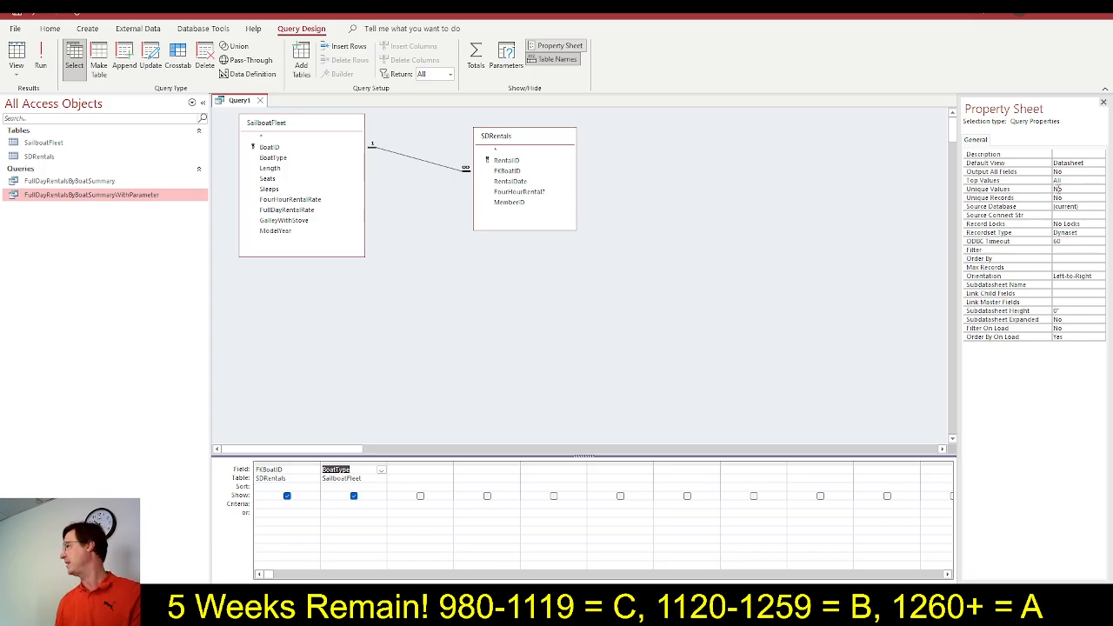
left_click(1058, 188)
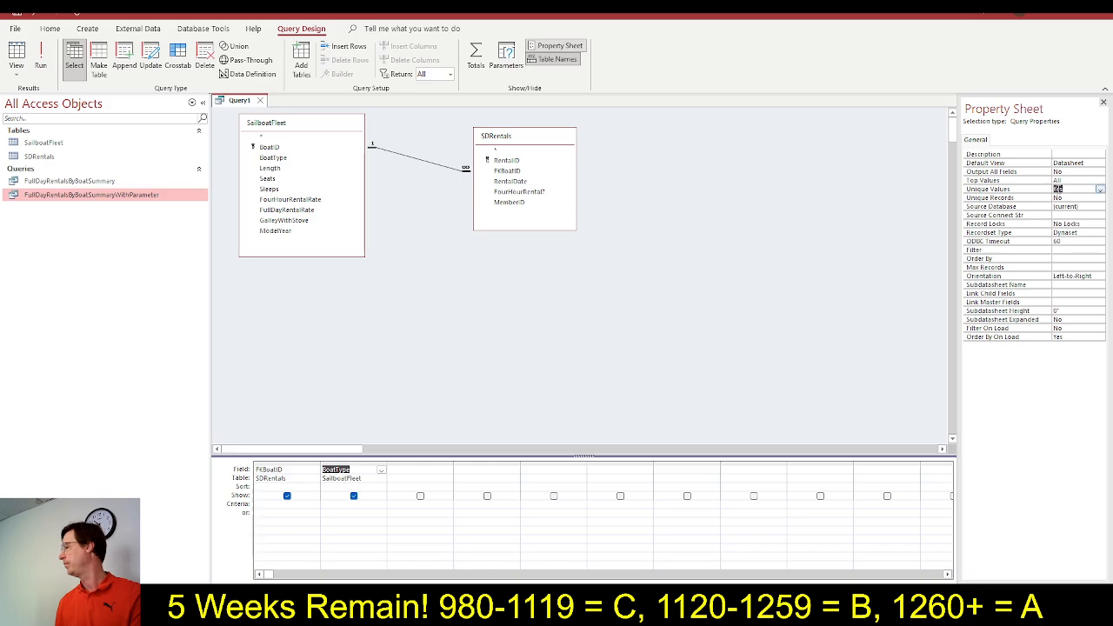
double_click(1057, 188)
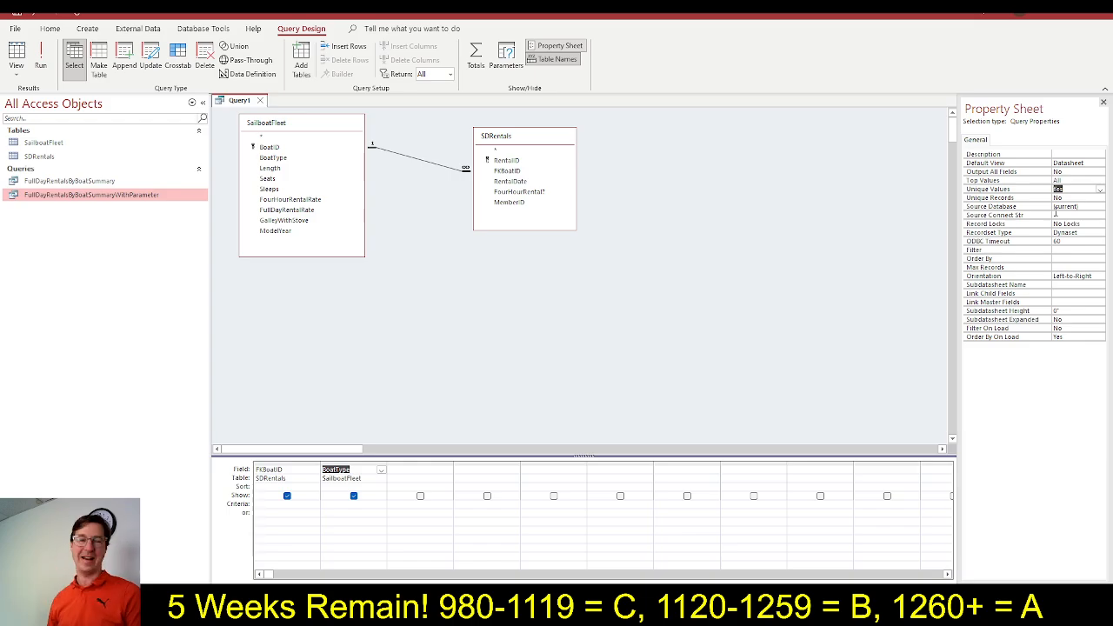
Review the rest of step 13 and step 14 in SIMnet, switch to Access, and exclude FKBoatID from the displayed query fields
key("alt+Tab")
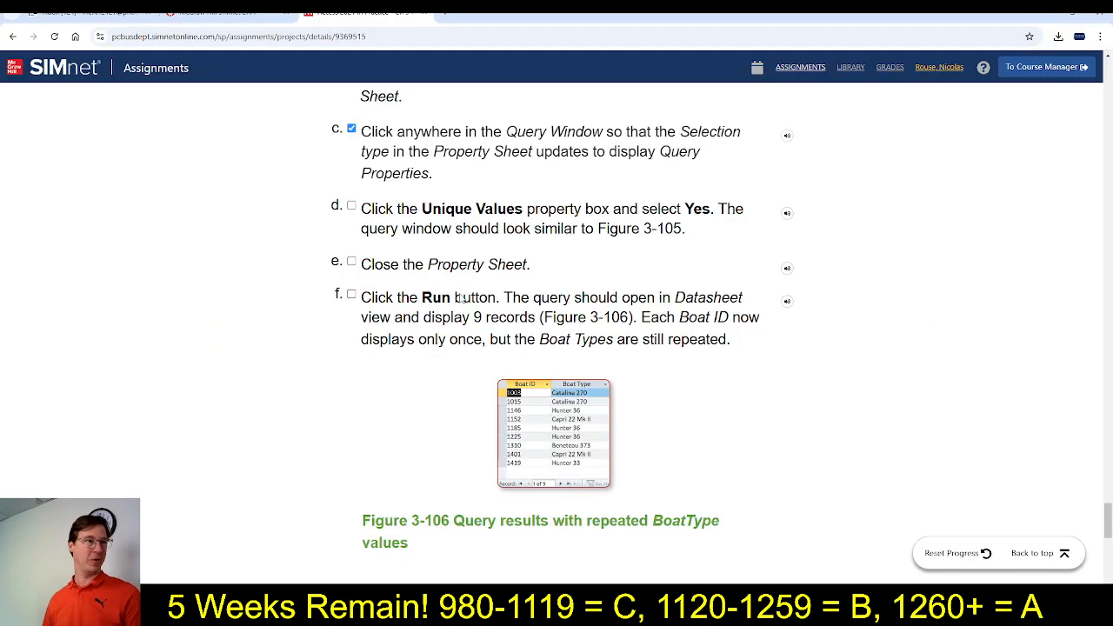
scroll(470, 308, "down", 2)
scroll(469, 308, "down", 5)
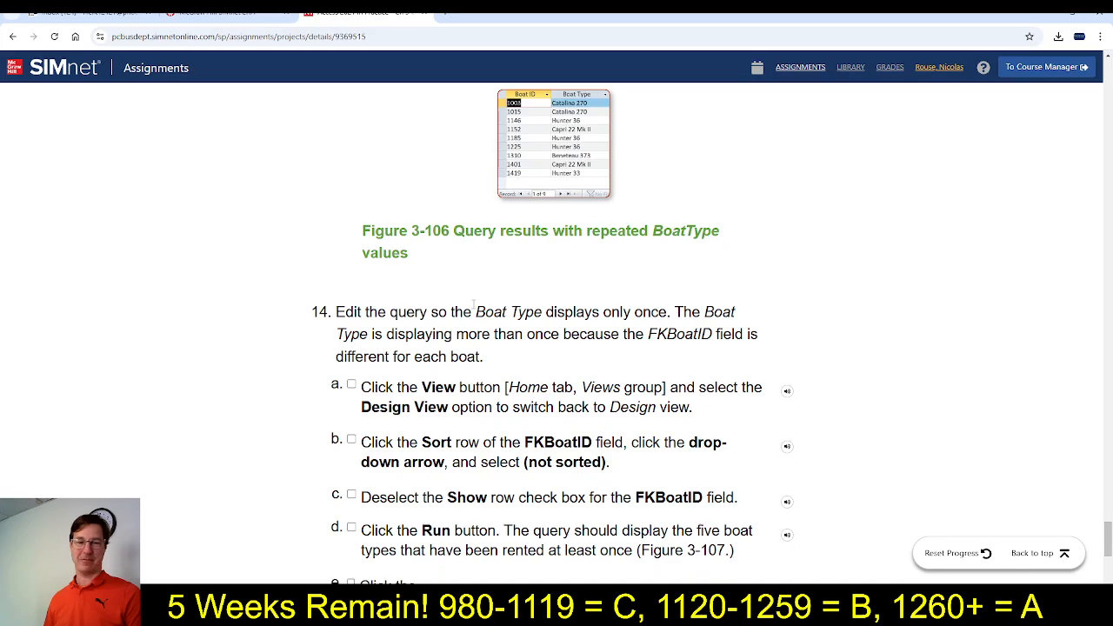
scroll(494, 369, "up", 3)
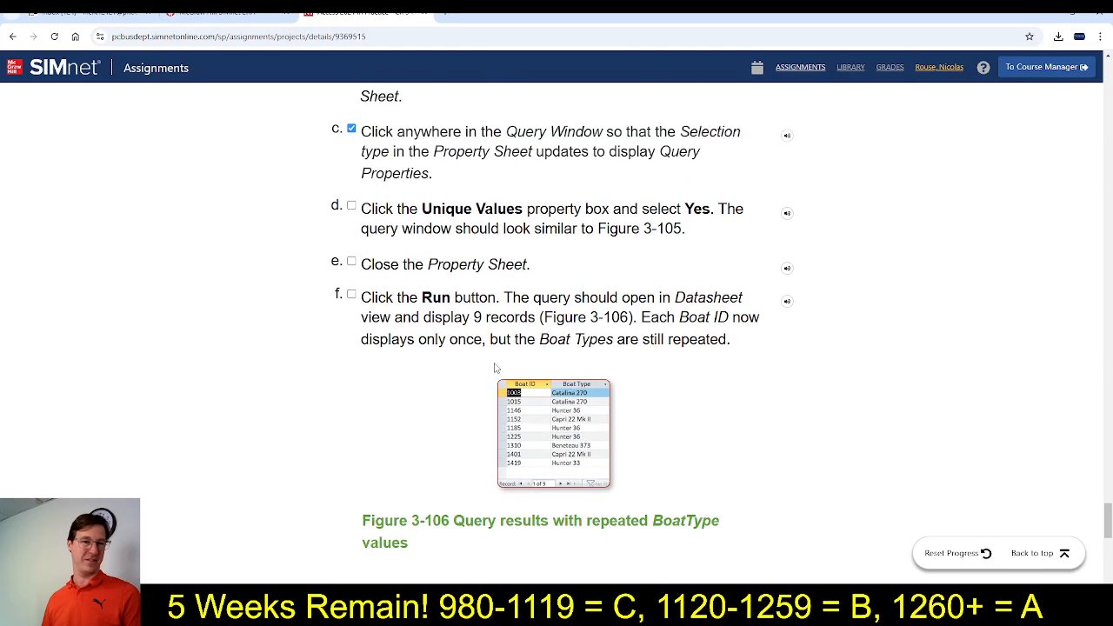
scroll(494, 369, "down", 5)
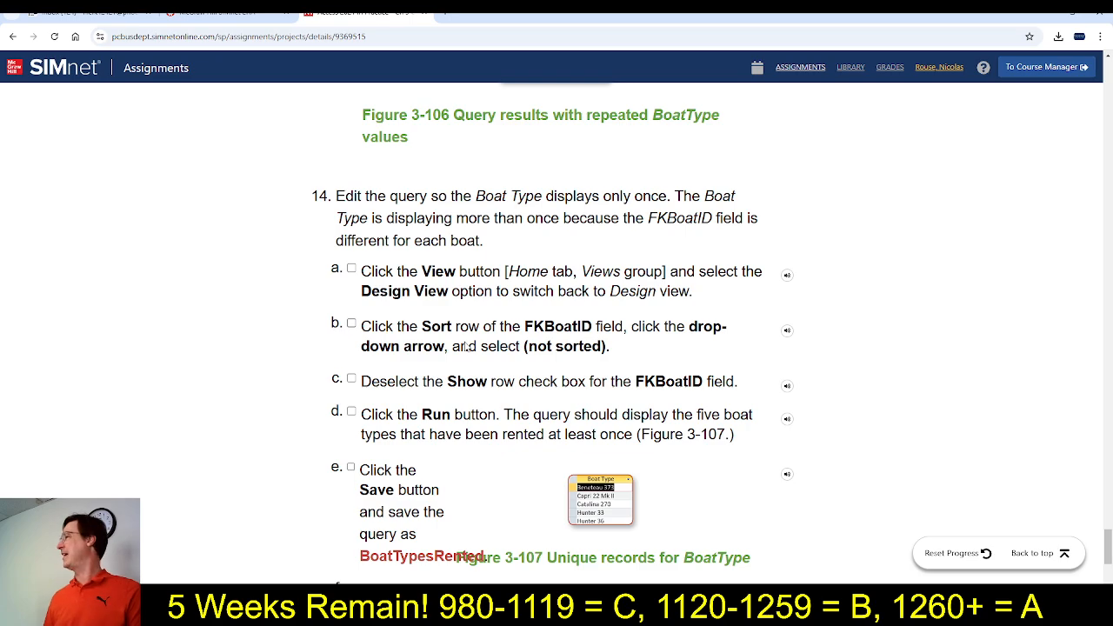
scroll(466, 347, "down", 1)
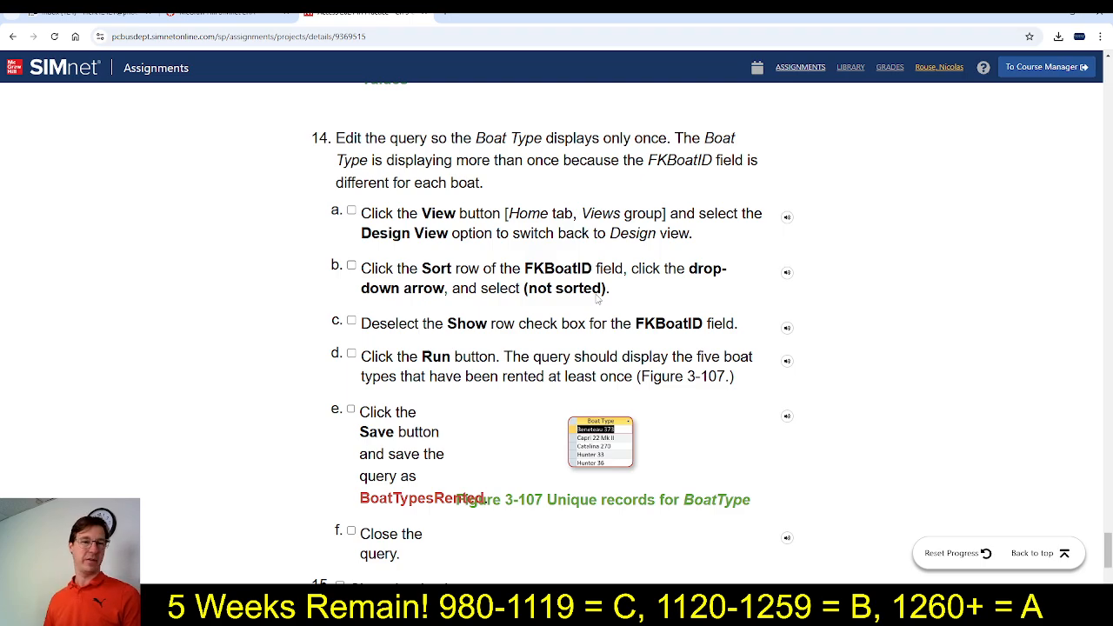
key("alt+Tab")
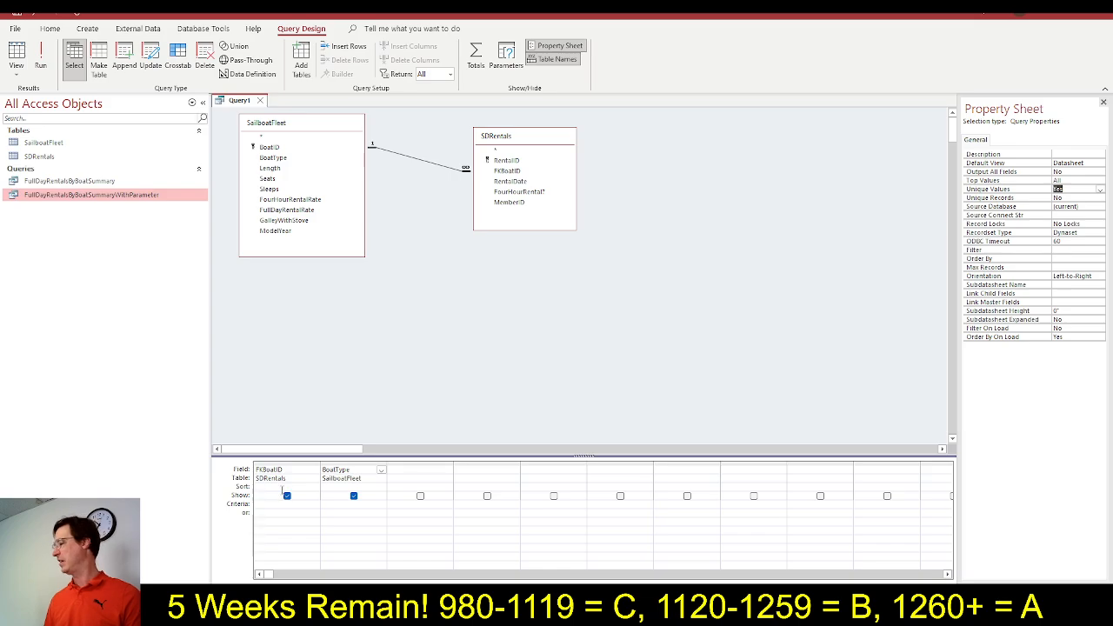
key("alt+Tab")
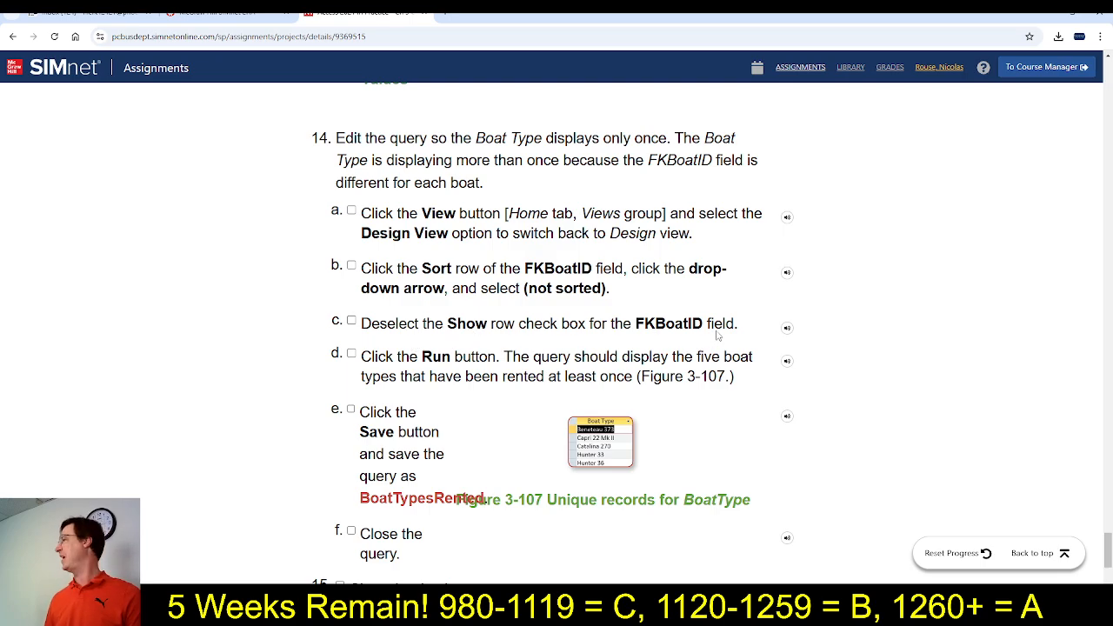
key("alt+Tab")
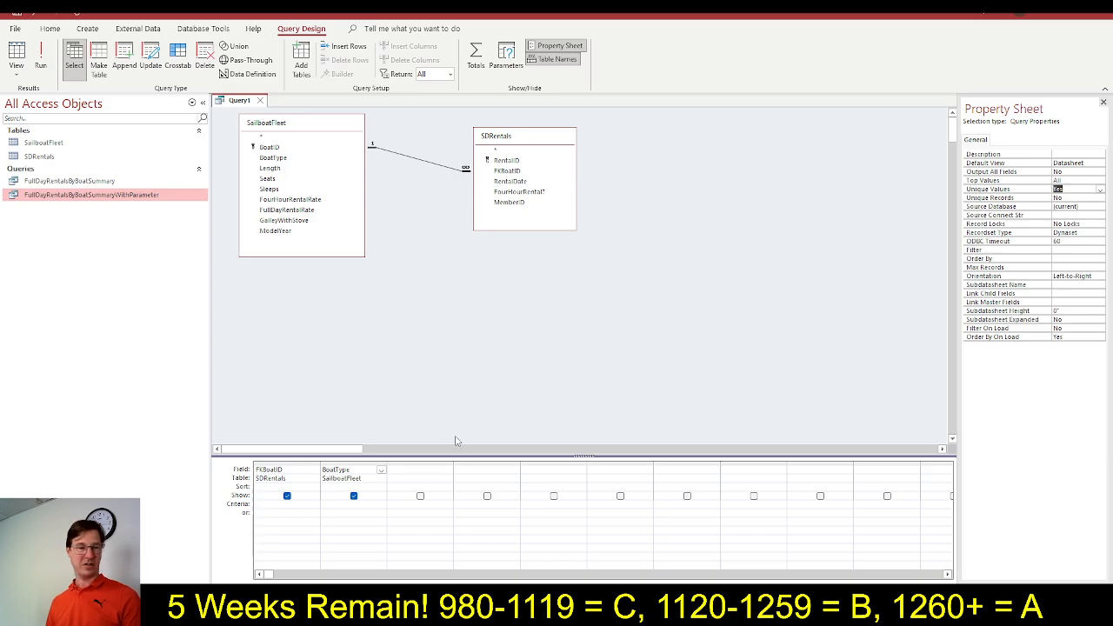
left_click(287, 498)
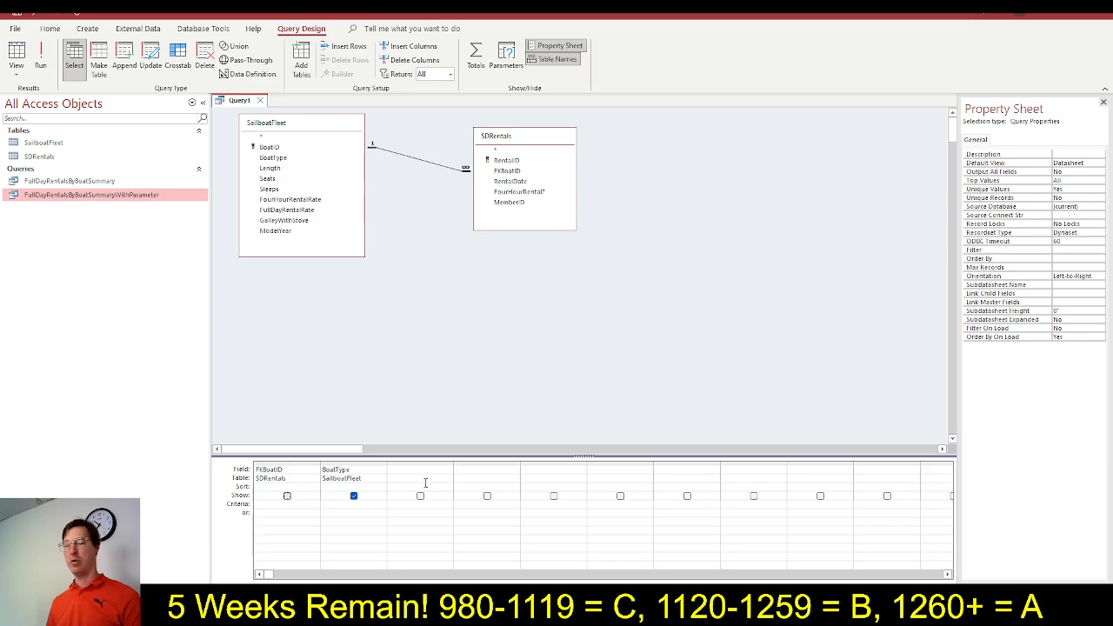
Close the property sheet, recheck step 14 in SIMnet, and run the query in Access
left_click(1104, 103)
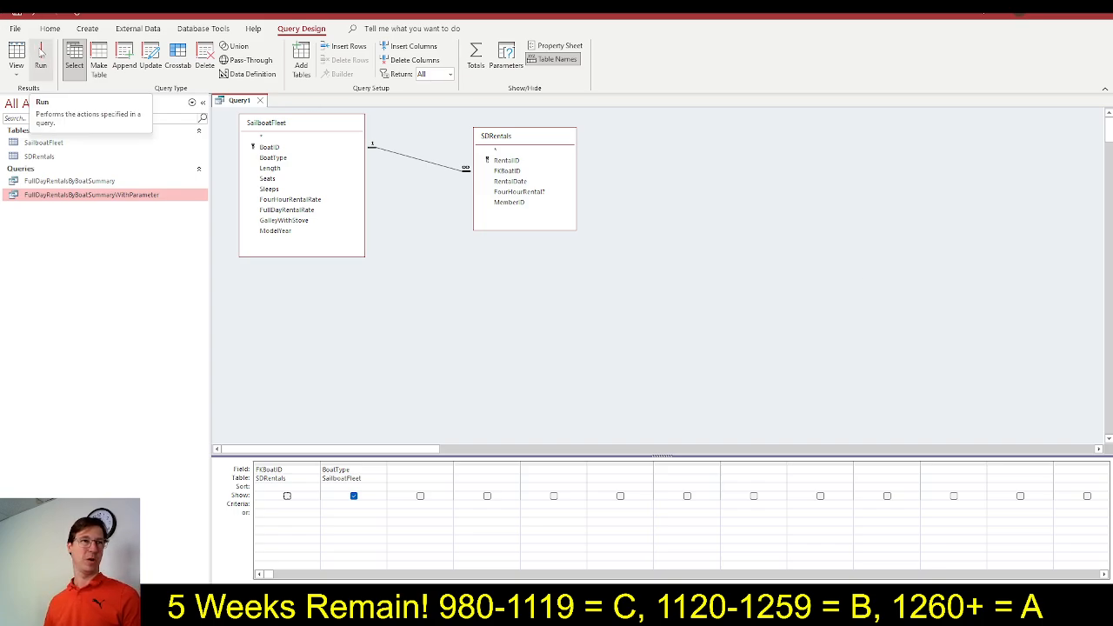
key("alt+Tab")
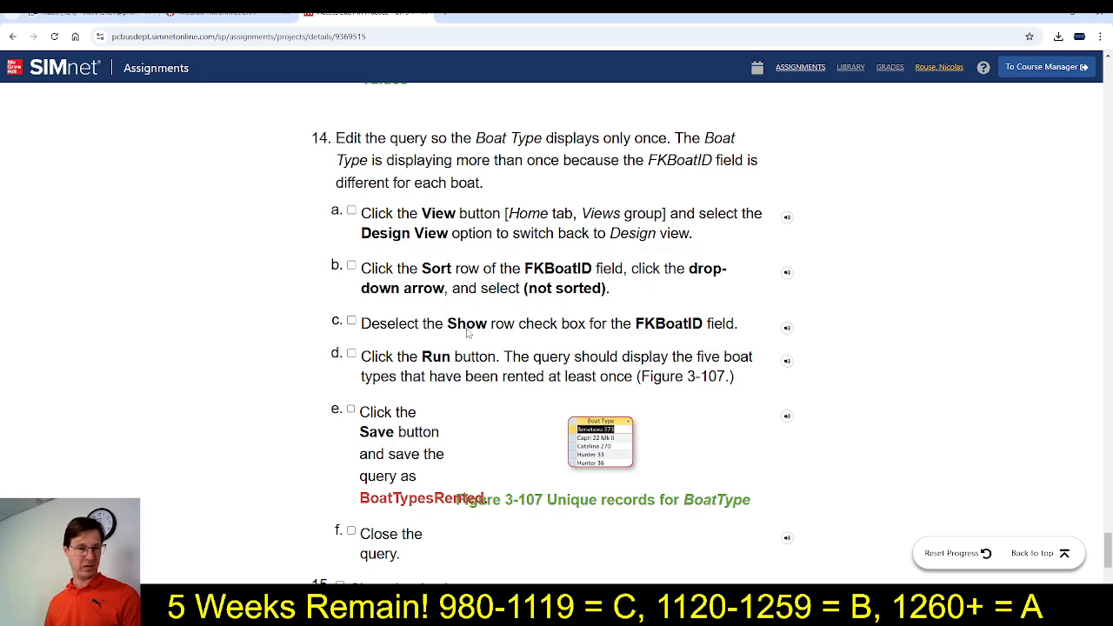
key("alt+Tab")
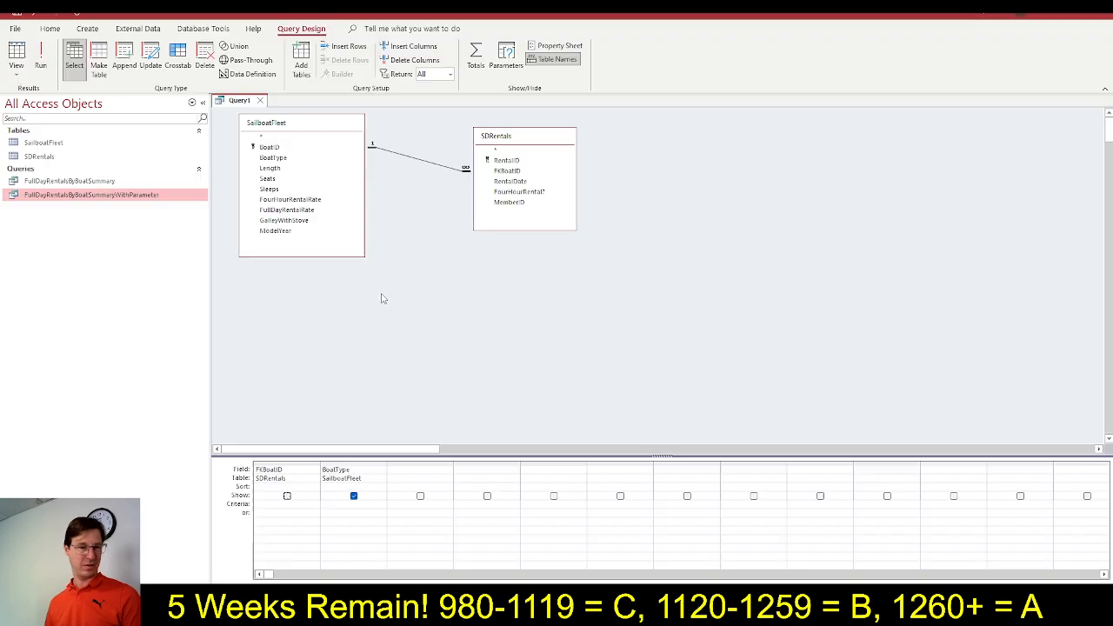
left_click(46, 68)
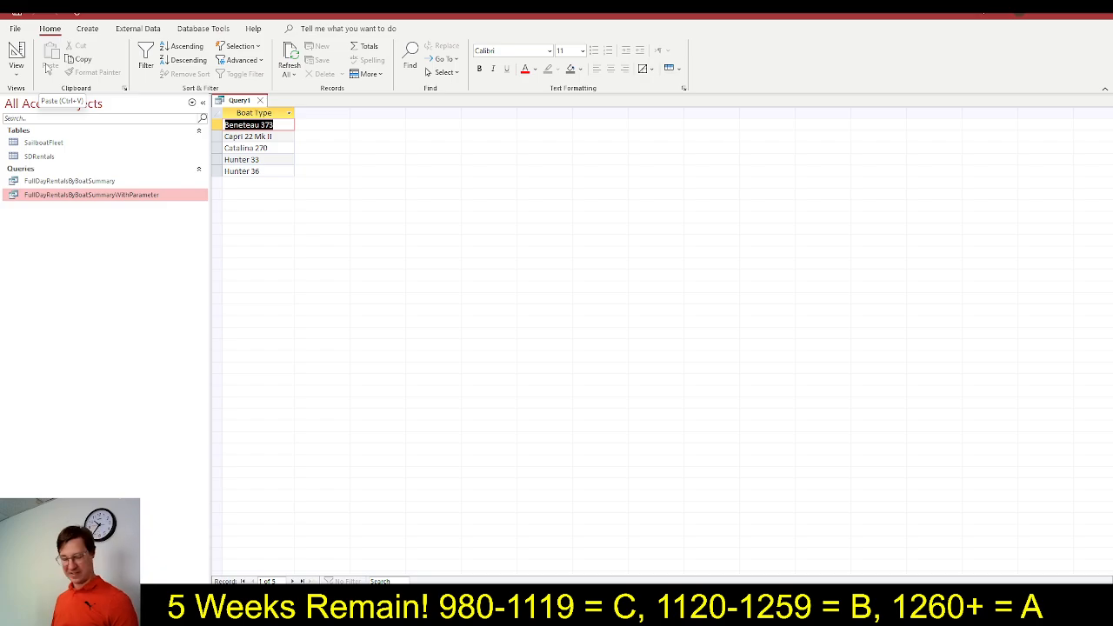
Save the query as BoatTypesRented, copying the name from the SIMnet instructions, and close the query
key("ctrl+s")
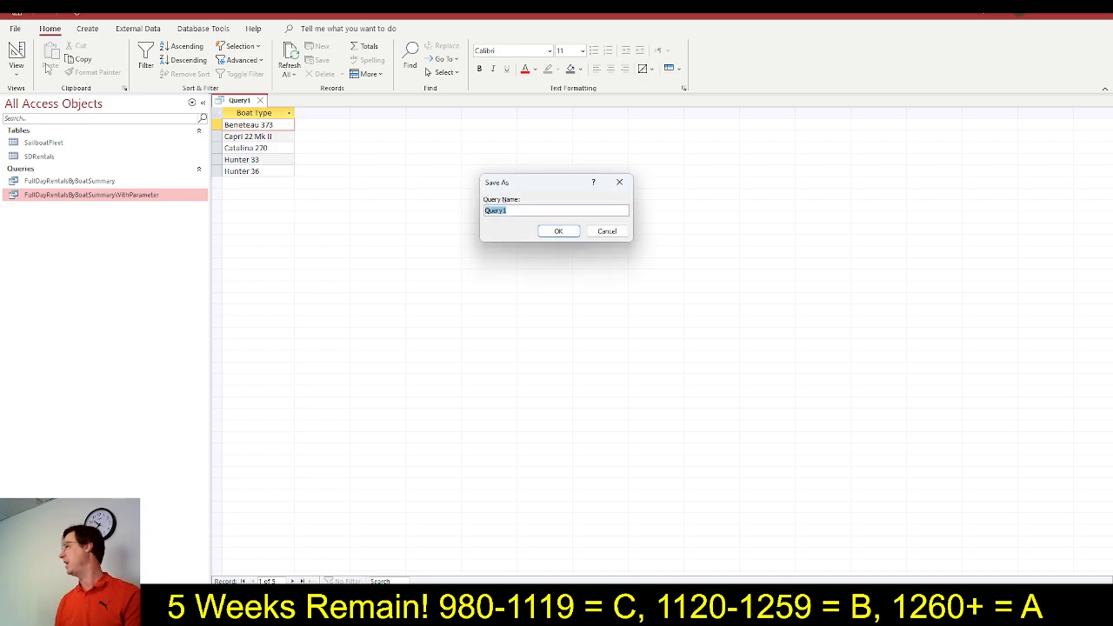
key("alt+Tab")
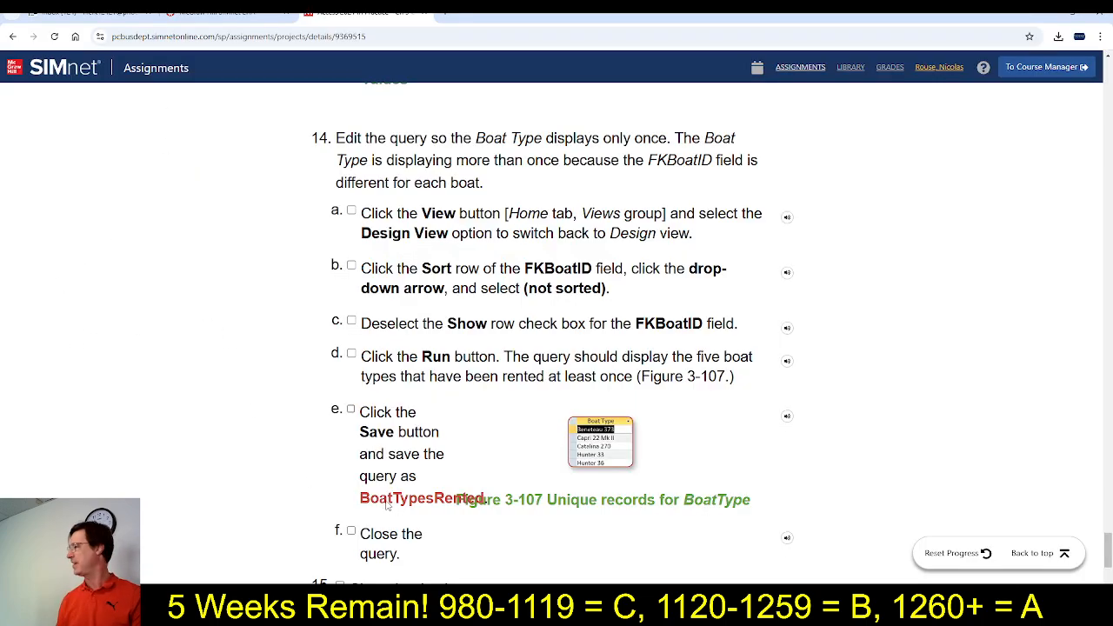
left_click_drag(358, 501, 488, 502)
key("ctrl+c")
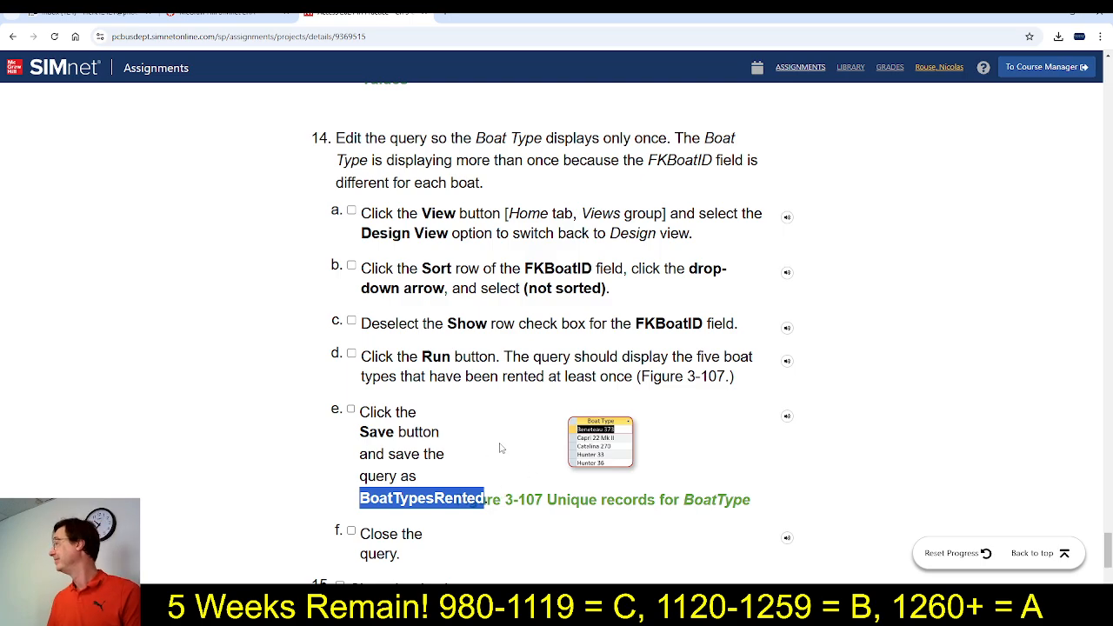
key("alt+Tab")
key("ctrl+v")
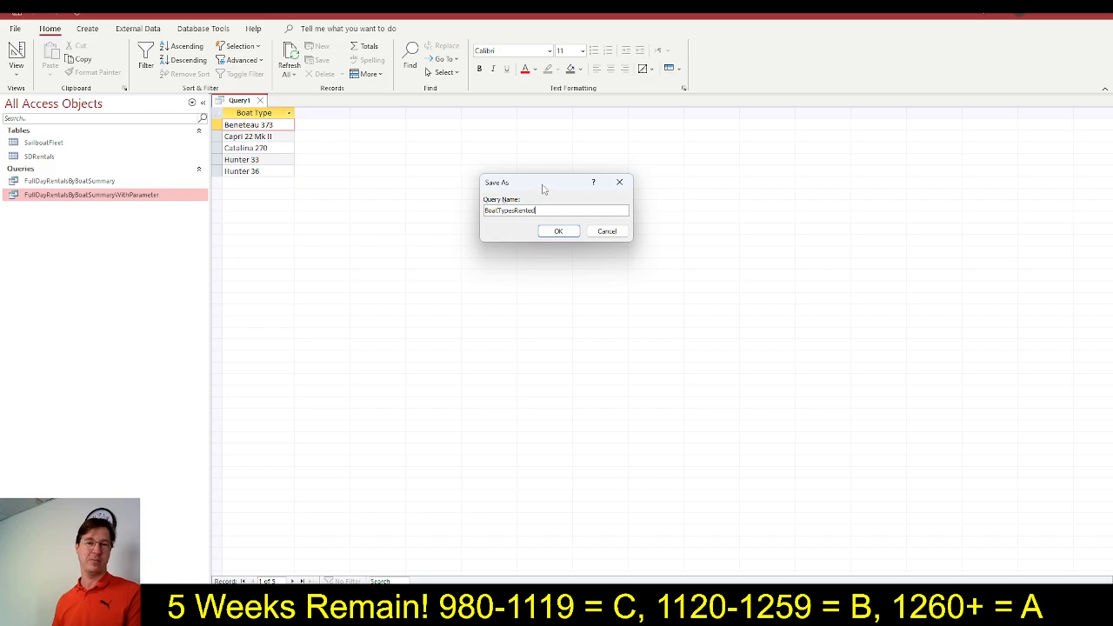
left_click(558, 233)
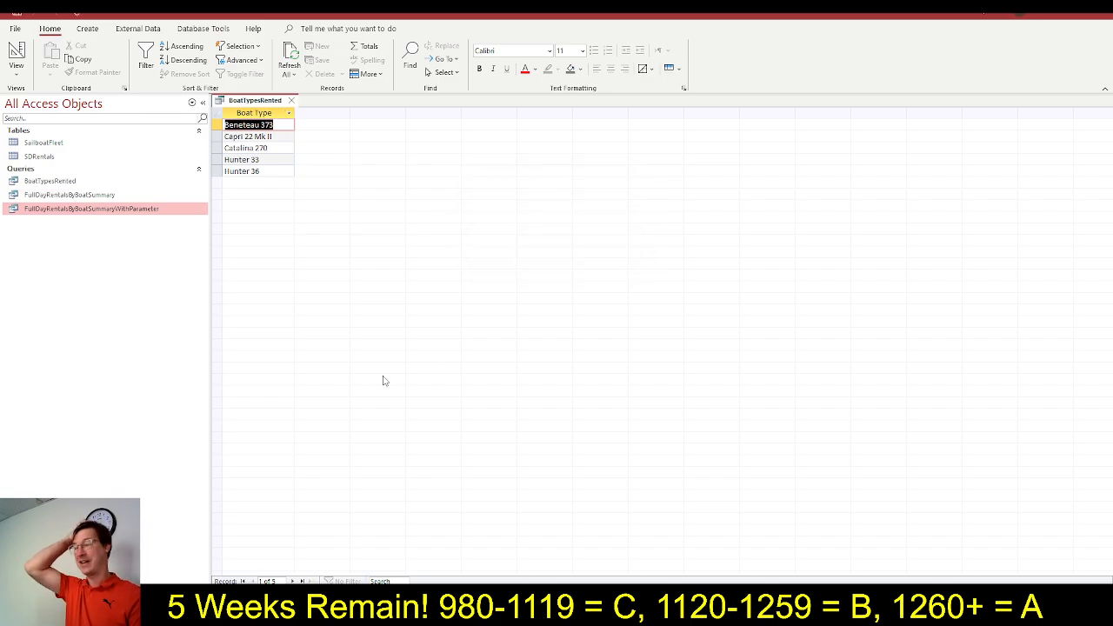
left_click(290, 100)
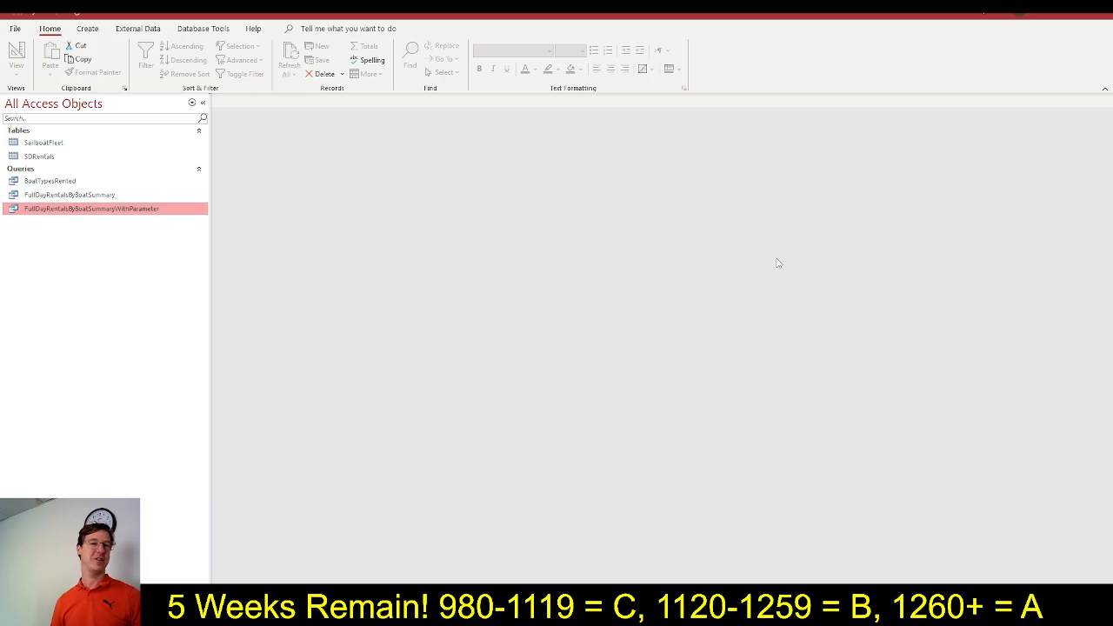
Switch to SIMnet, upload the completed San Diego Sailing database from Downloads, and submit it for grading
key("alt+Tab")
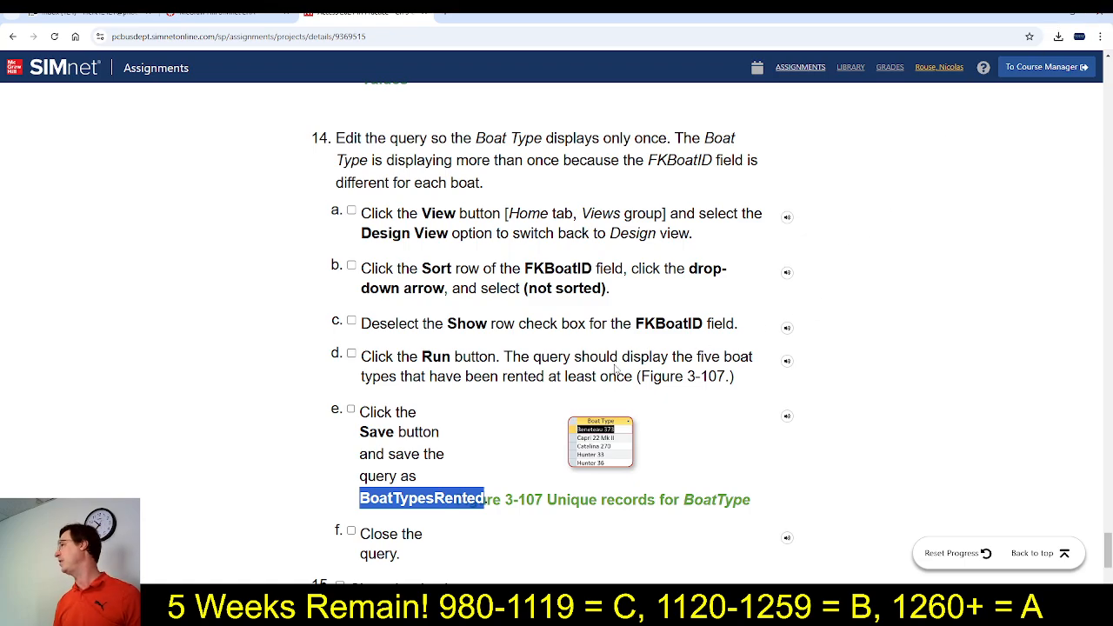
left_click(1035, 553)
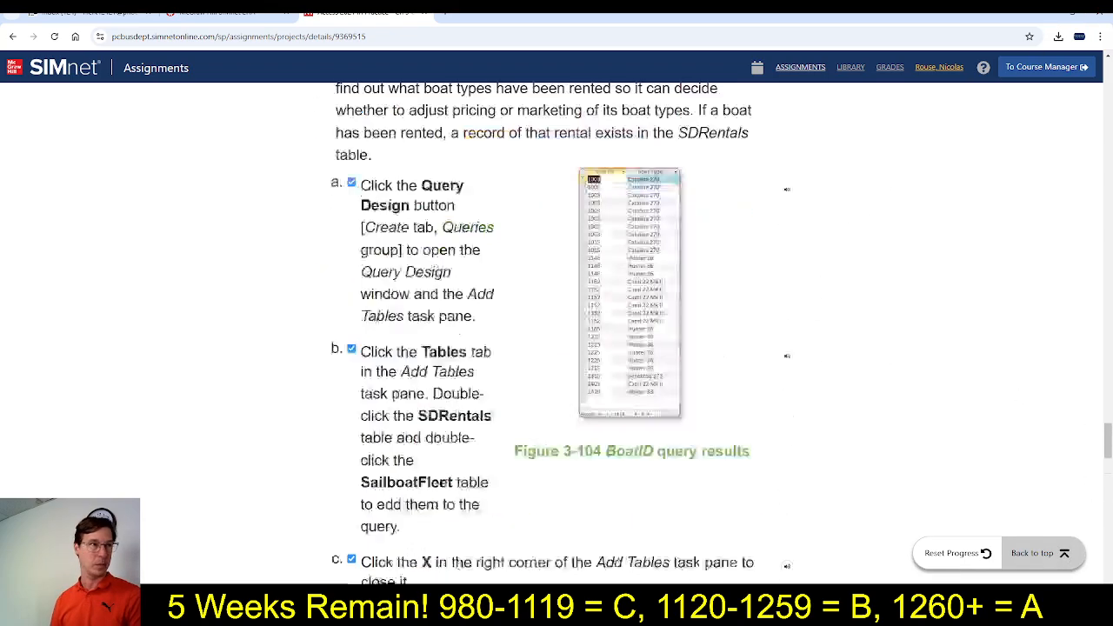
left_click(698, 243)
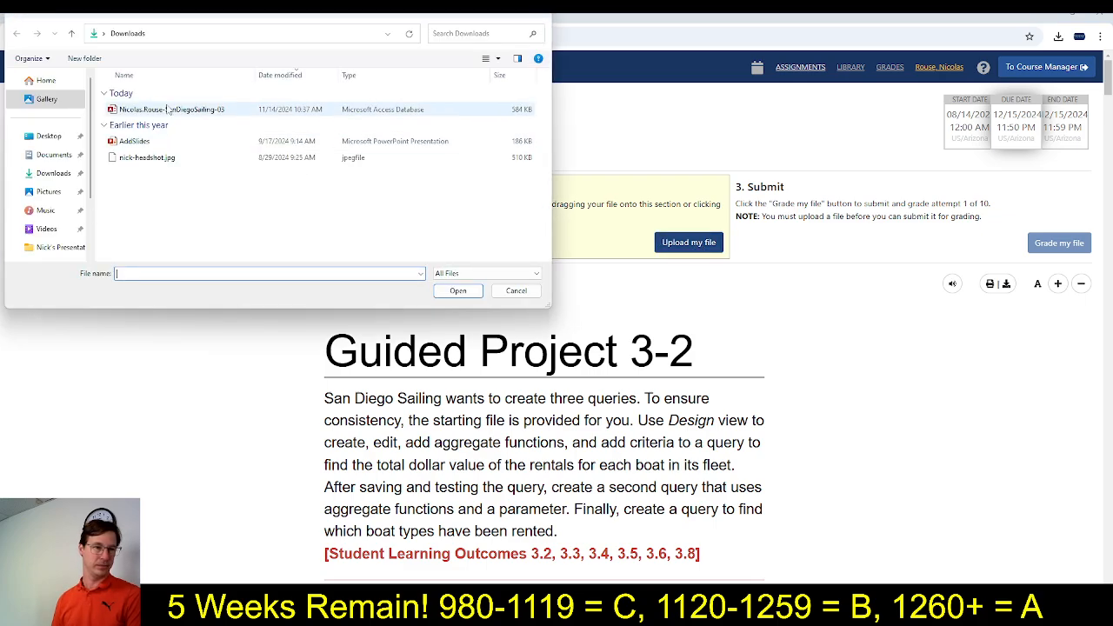
double_click(195, 110)
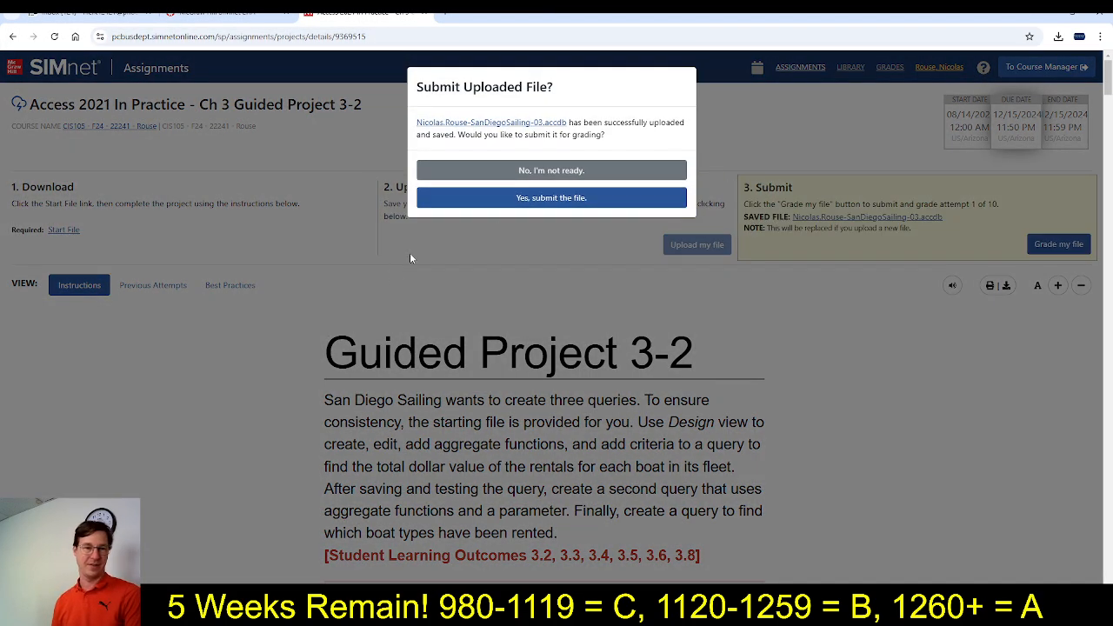
left_click(511, 198)
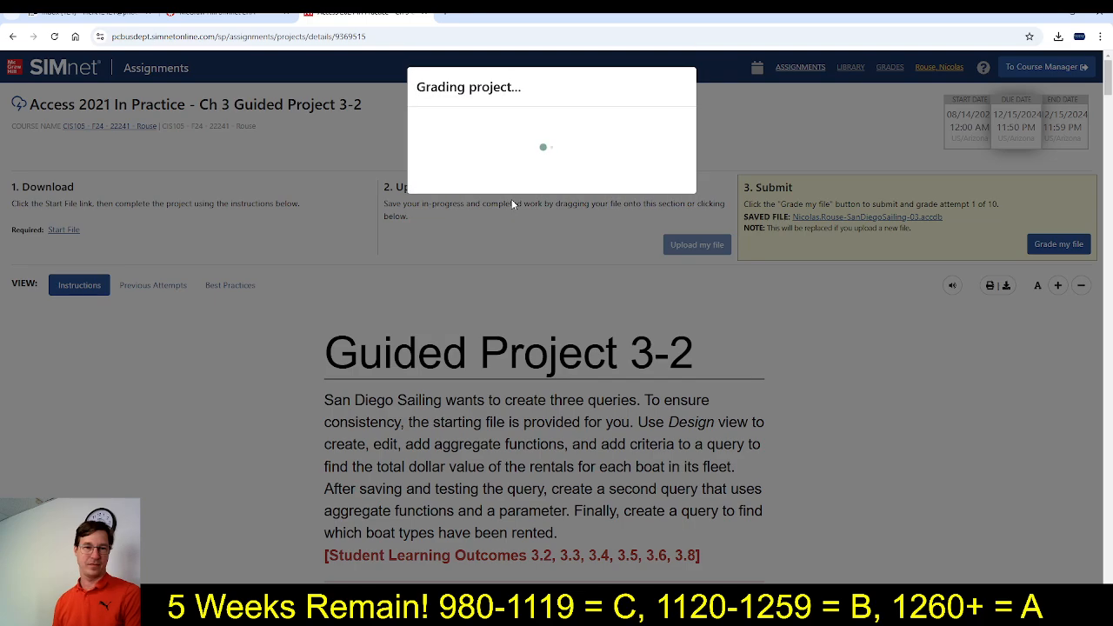